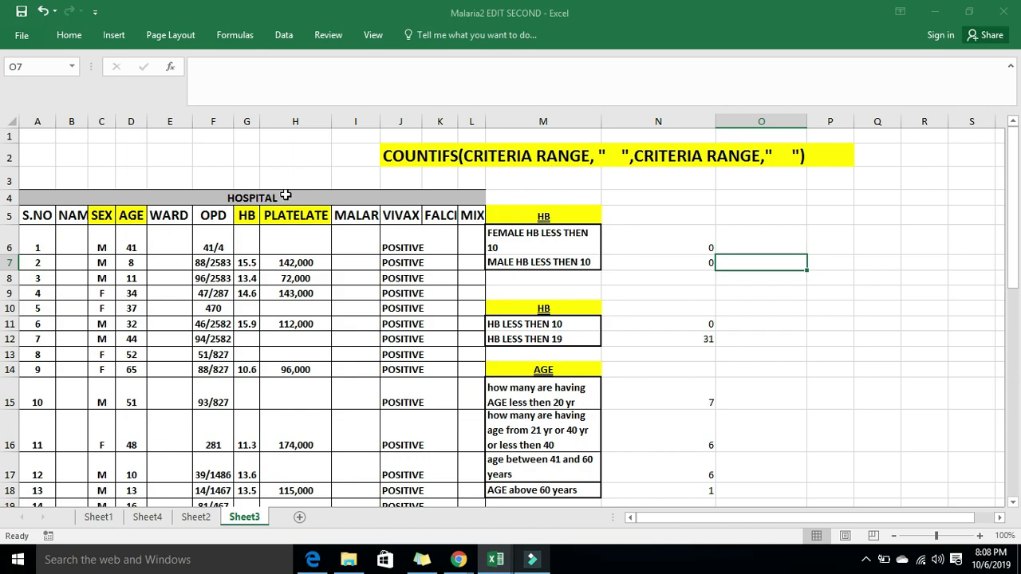
- Look through the entries of the SEX column in the hospital table
click(99, 224)
key(Down)
key(Down)
key(Down)
key(Down)
key(Down)
key(Down)
key(Down)
key(Down)
key(Down)
key(Down)
key(Down)
key(Down)
key(Down)
key(Down)
key(Down)
key(Up)
key(Up)
key(Up)
key(Up)
key(Up)
key(Up)
key(Up)
key(Up)
key(Up)
key(Up)
key(Up)
key(Up)
key(Up)
key(Up)
key(Up)
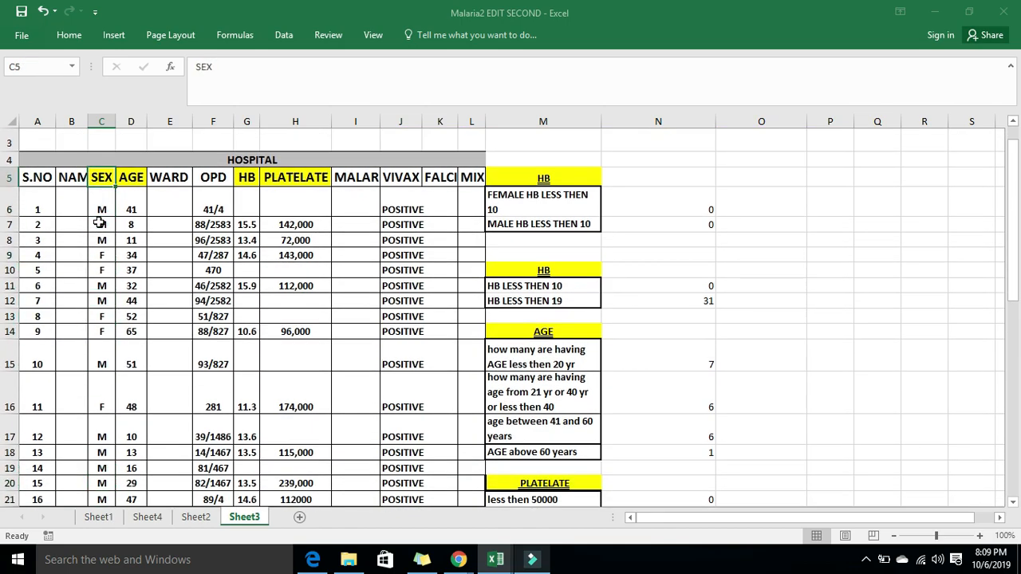
- Look through the entries of the HB column in the hospital table
click(252, 180)
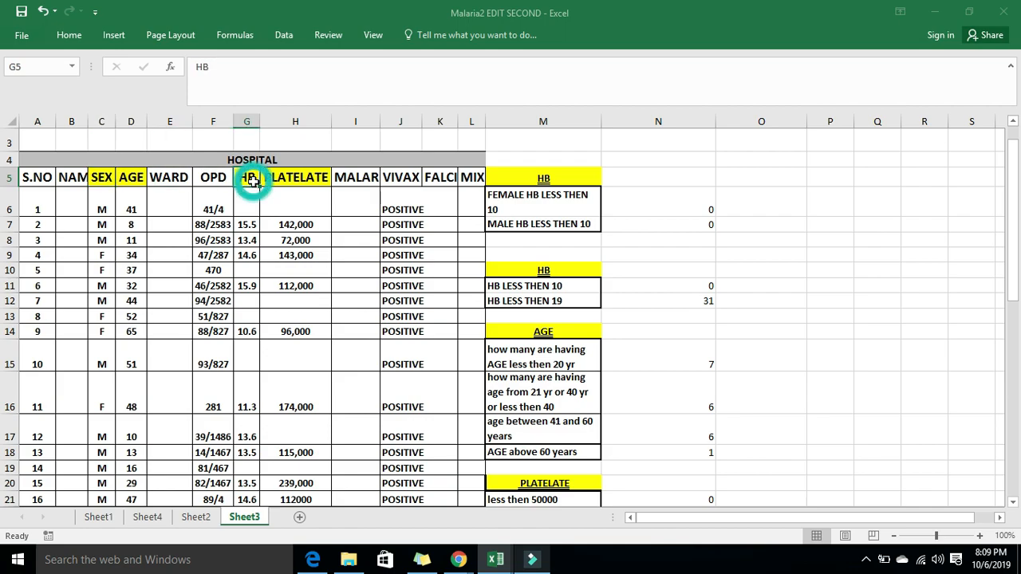
key(Down)
key(Down)
key(Down)
key(Down)
key(Down)
key(Down)
key(Down)
key(Down)
key(Down)
key(Down)
key(Down)
key(Down)
key(Down)
key(Down)
key(Up)
key(Up)
key(Up)
key(Up)
key(Up)
key(Up)
key(Up)
key(Up)
key(Up)
key(Up)
key(Up)
key(Up)
key(Up)
key(Up)
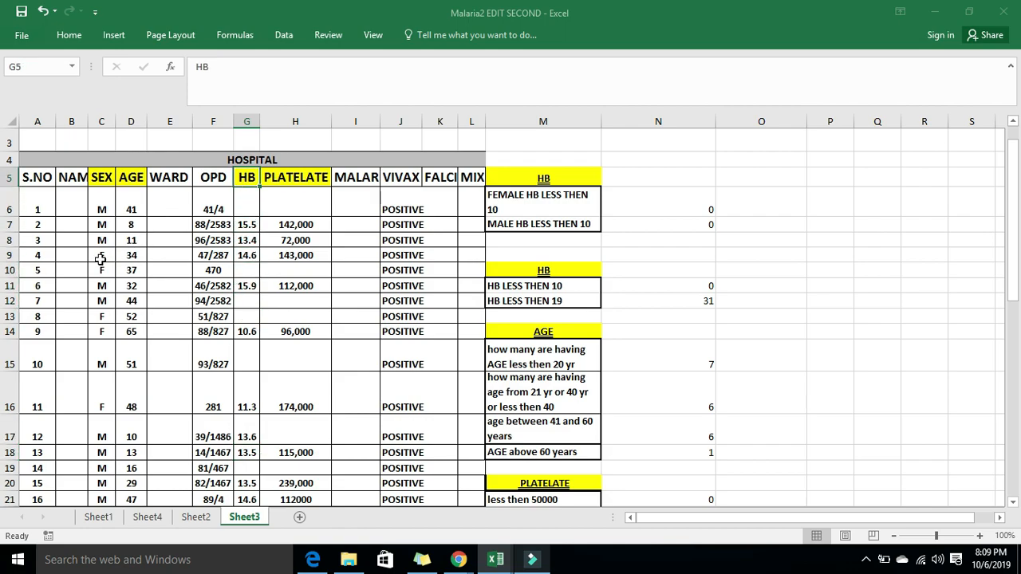
- Compare individual patients' sex entries with HB values, and bring the COUNTIFS syntax note above the table back into view
click(104, 258)
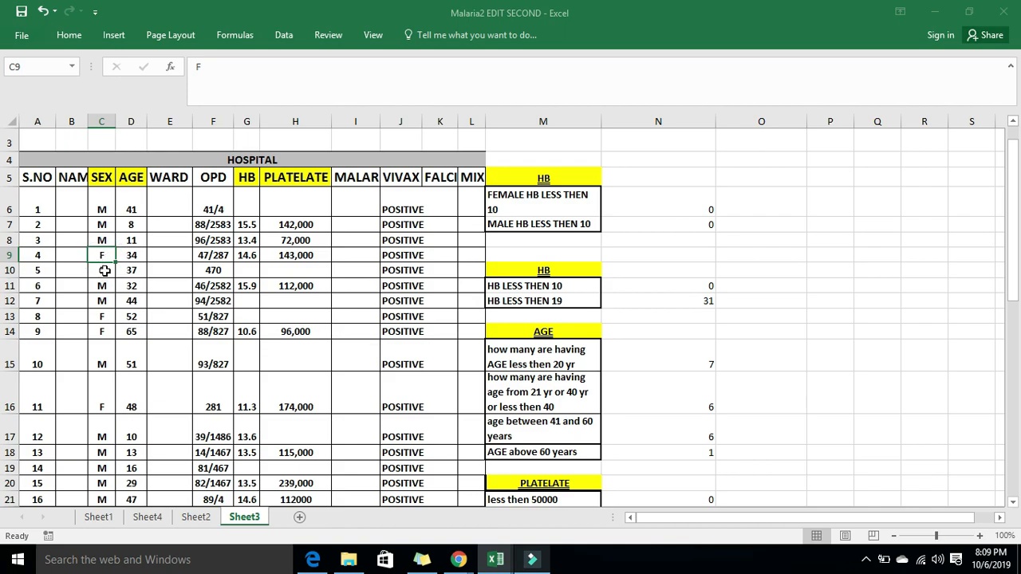
click(105, 286)
click(101, 242)
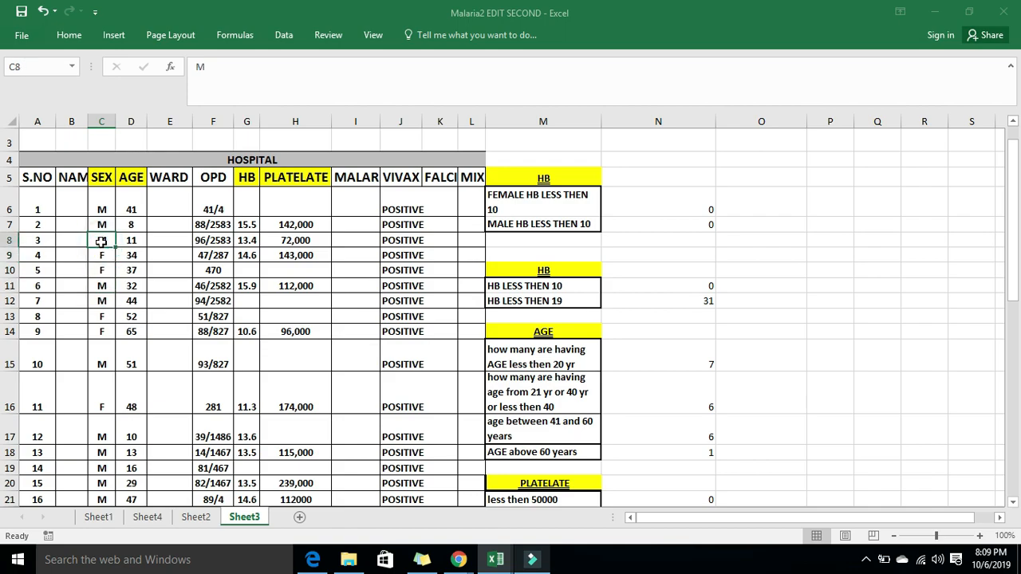
click(249, 256)
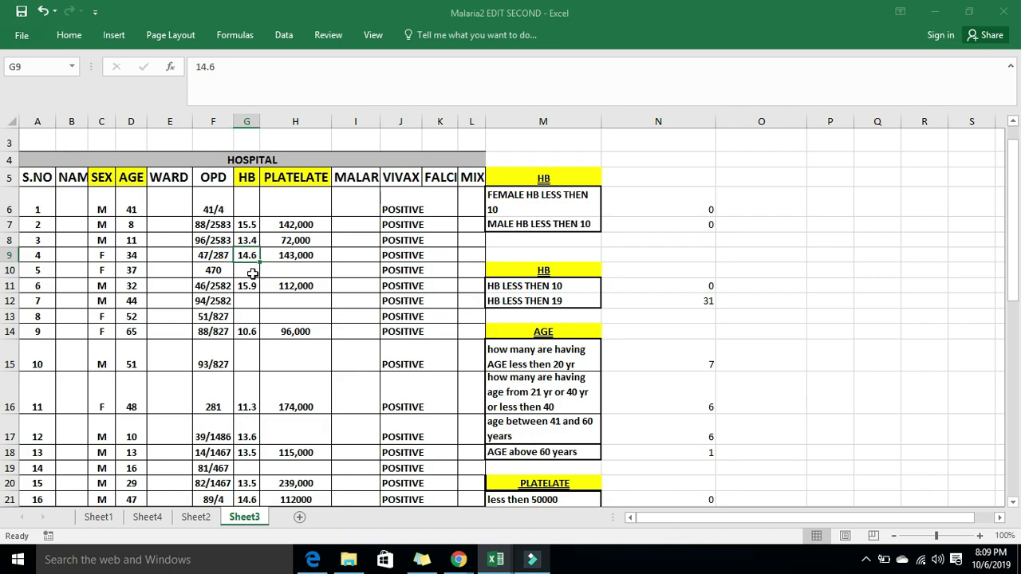
click(250, 288)
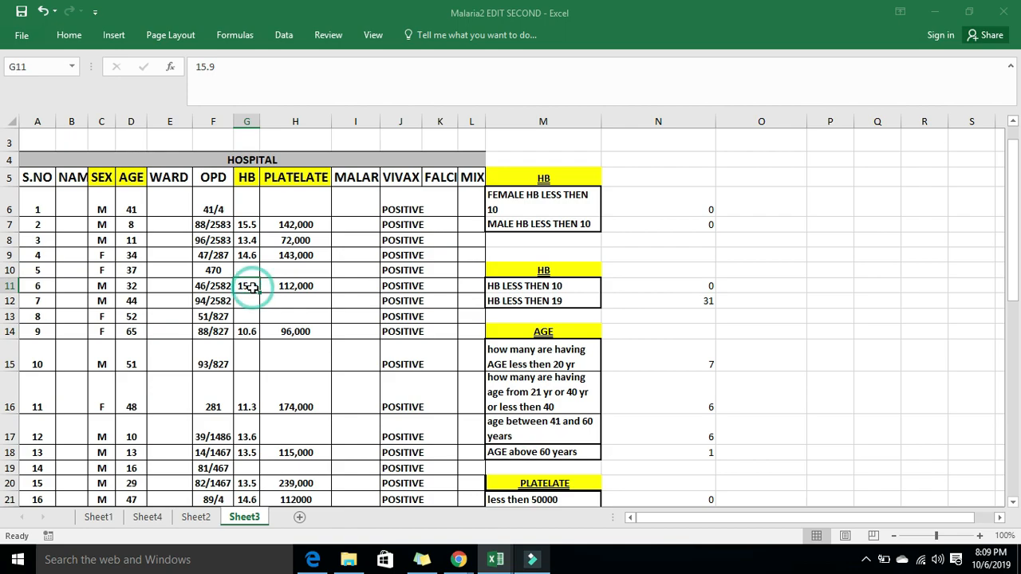
click(748, 179)
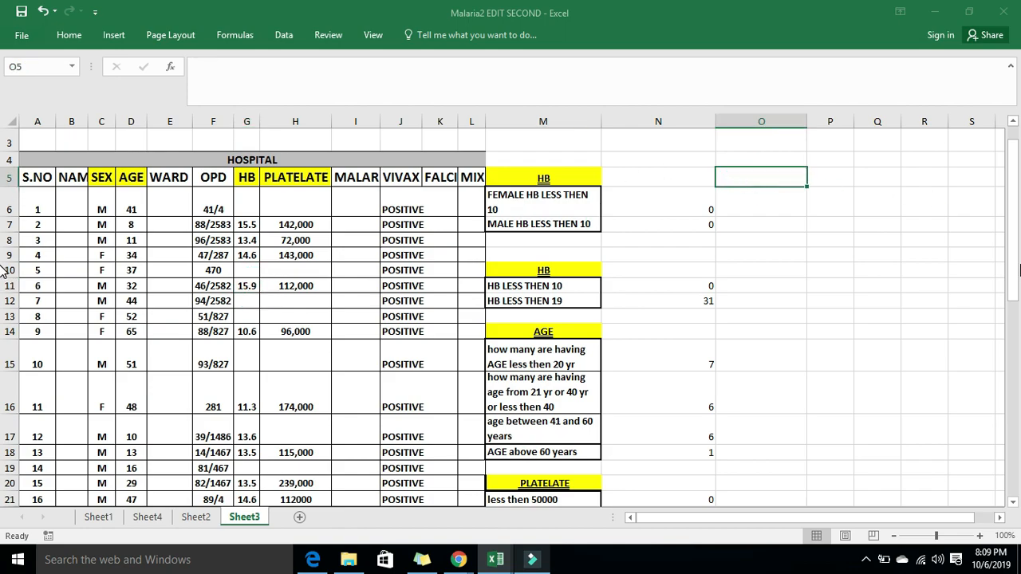
drag(1013, 271, 1012, 257)
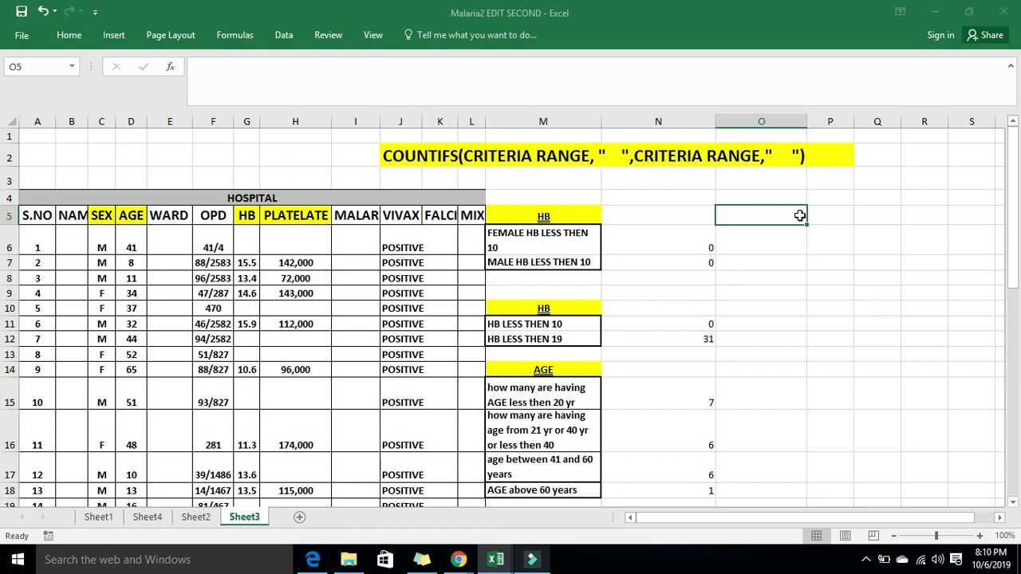
- Start a COUNTIFS formula in cell O6 and open its function arguments for editing
click(765, 252)
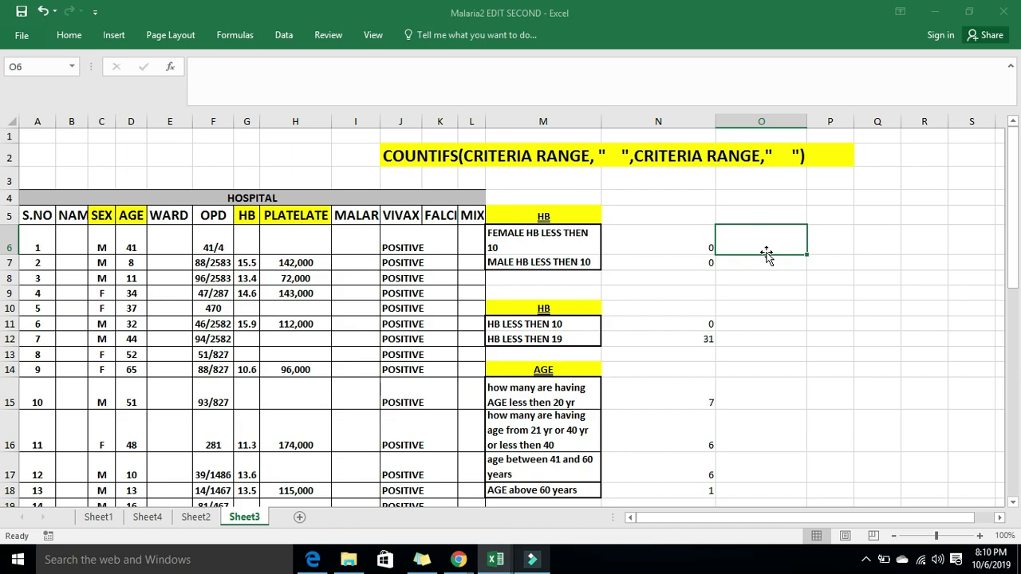
text(=)
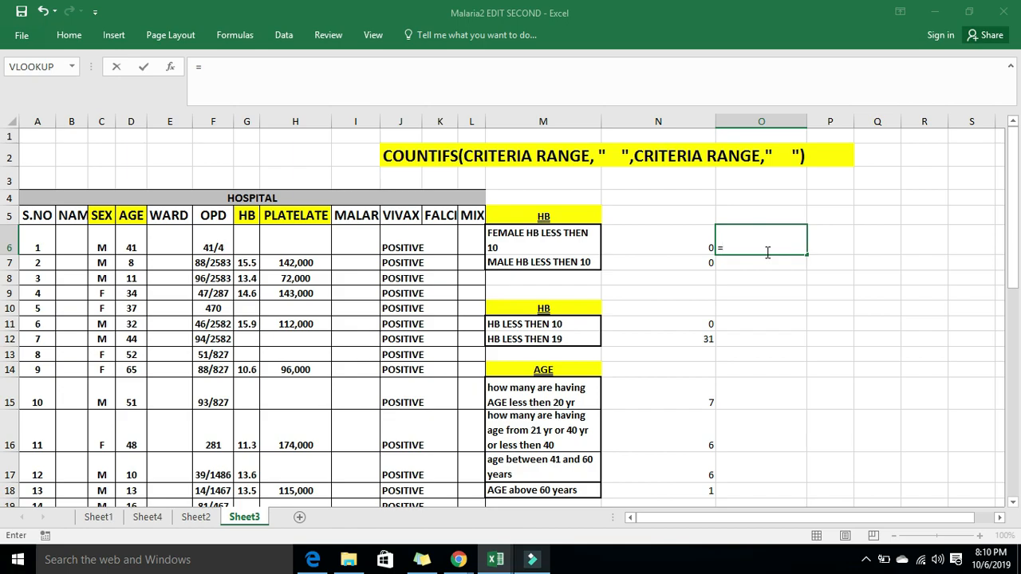
text(COUN)
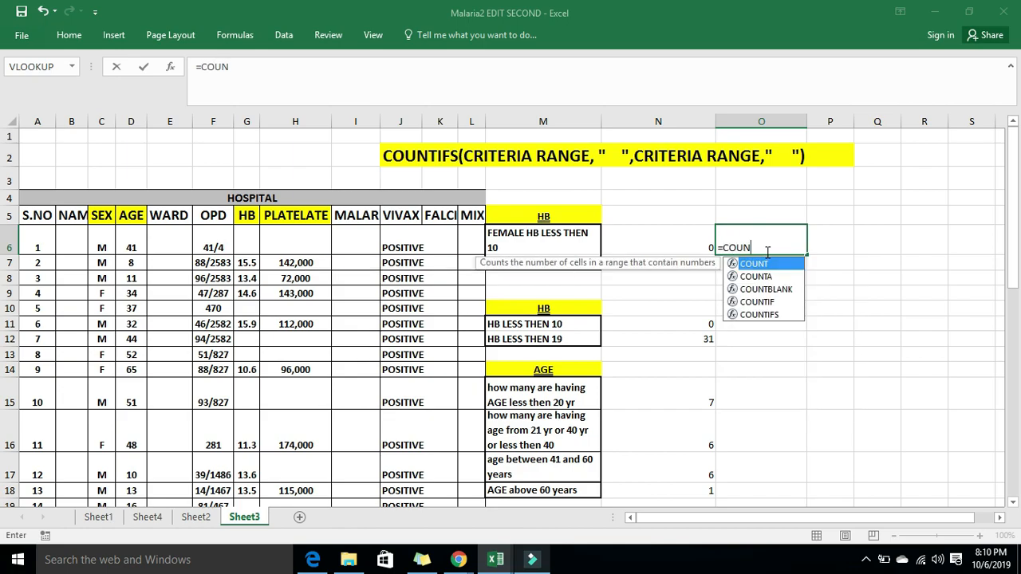
double_click(762, 315)
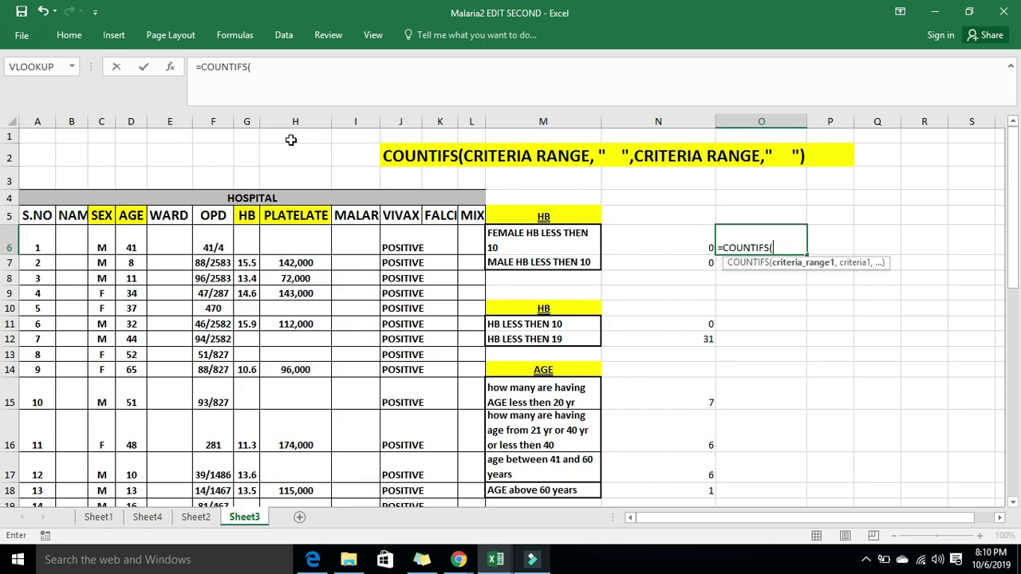
click(171, 70)
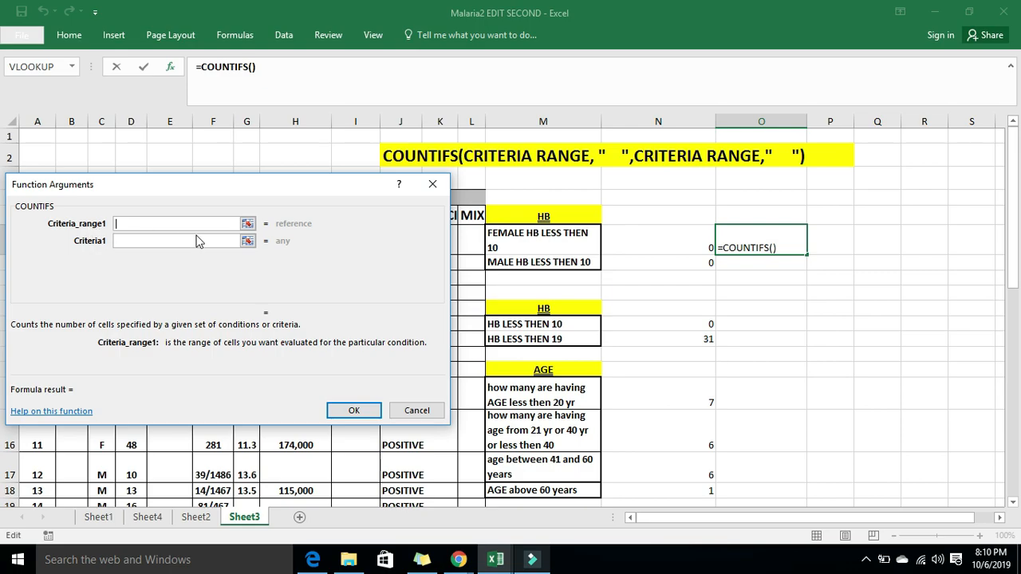
- Set the first criteria range to the SEX data as the absolute reference $C$6:$C$56
click(248, 224)
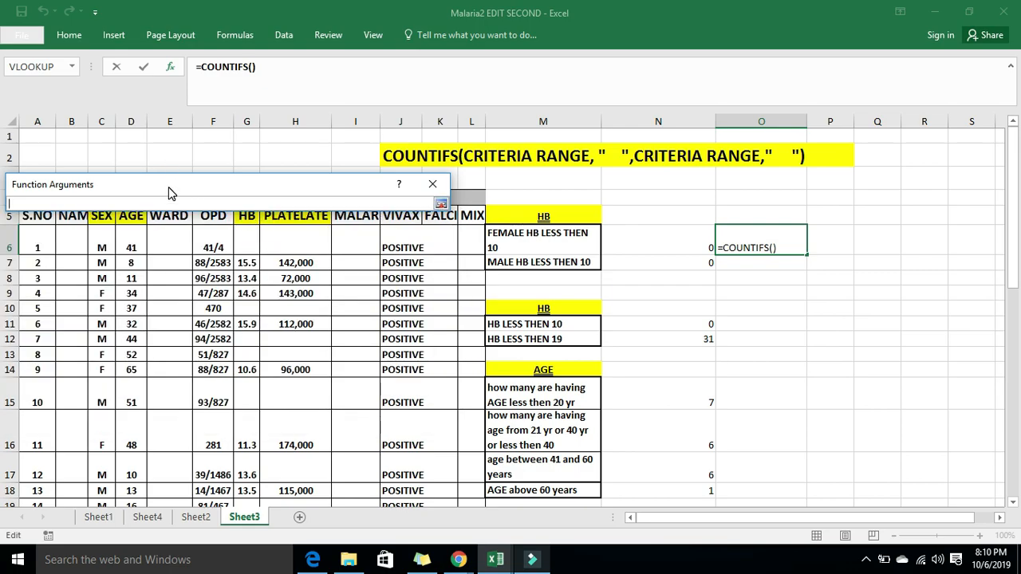
drag(168, 191, 202, 124)
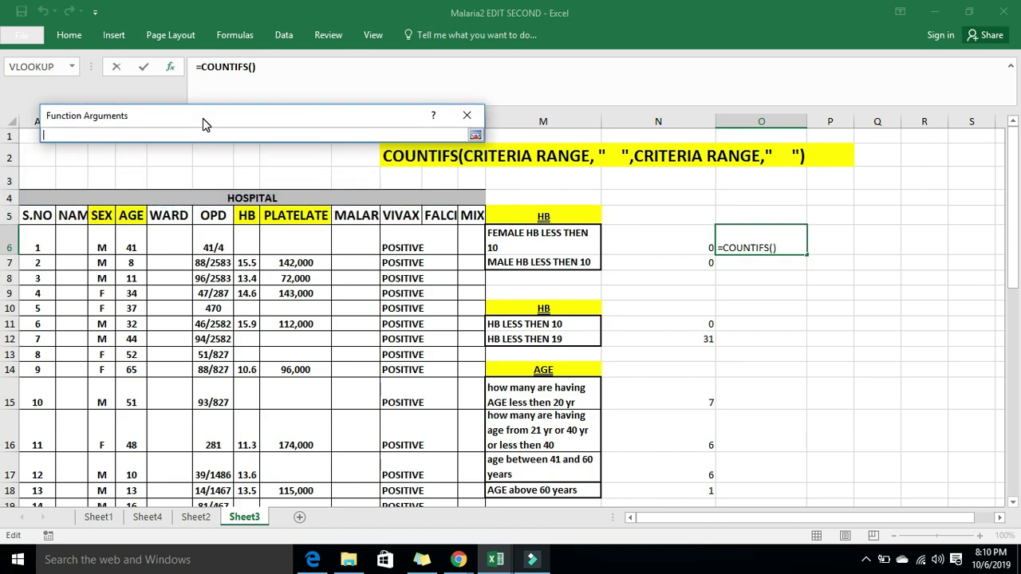
click(105, 237)
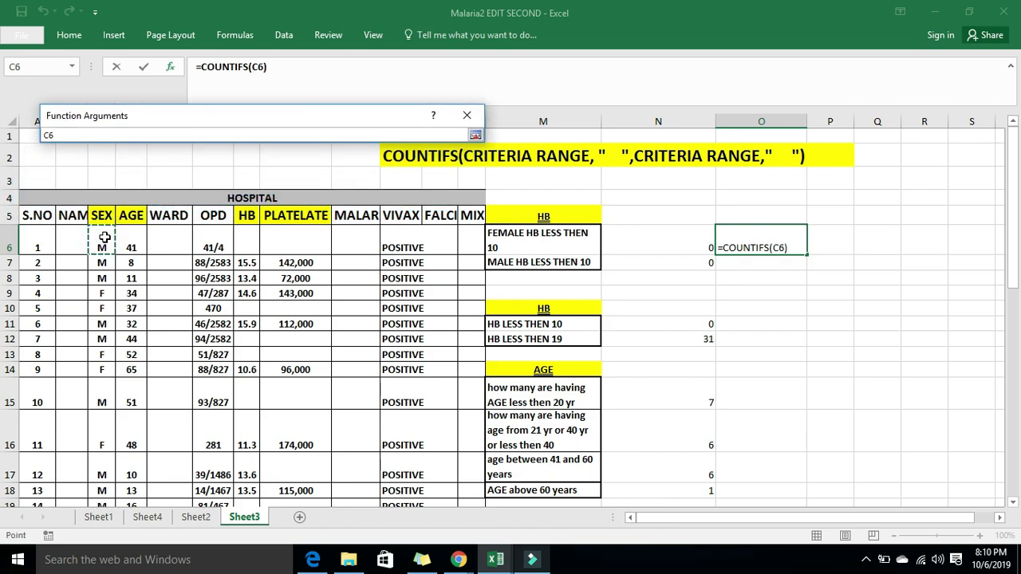
drag(102, 252, 102, 363)
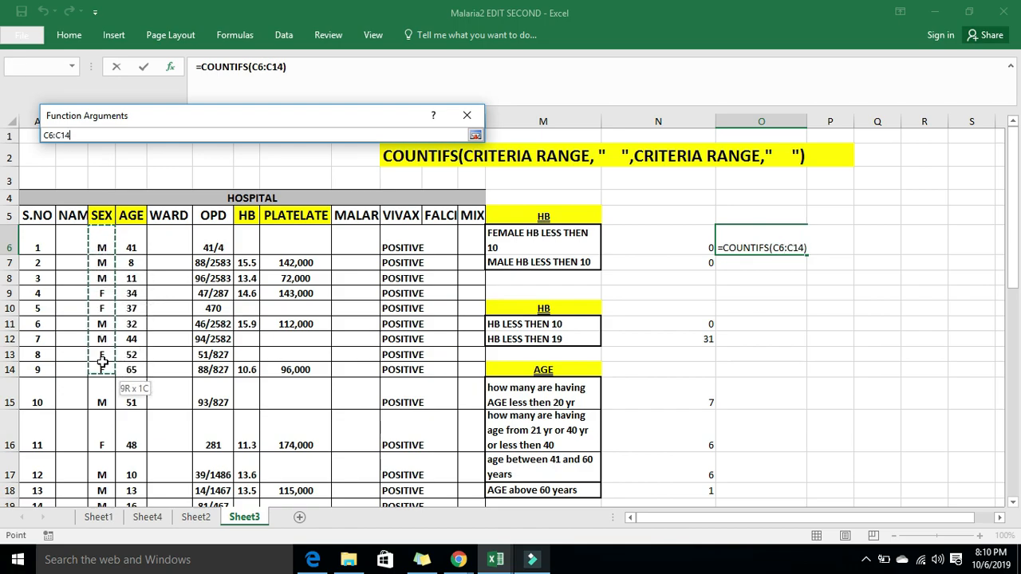
drag(103, 409, 106, 467)
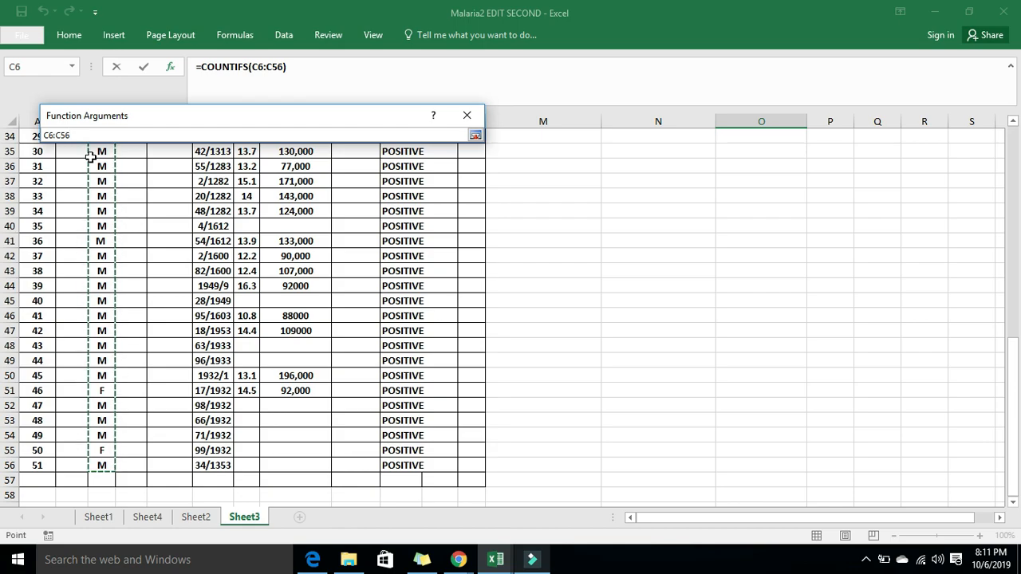
key(F4)
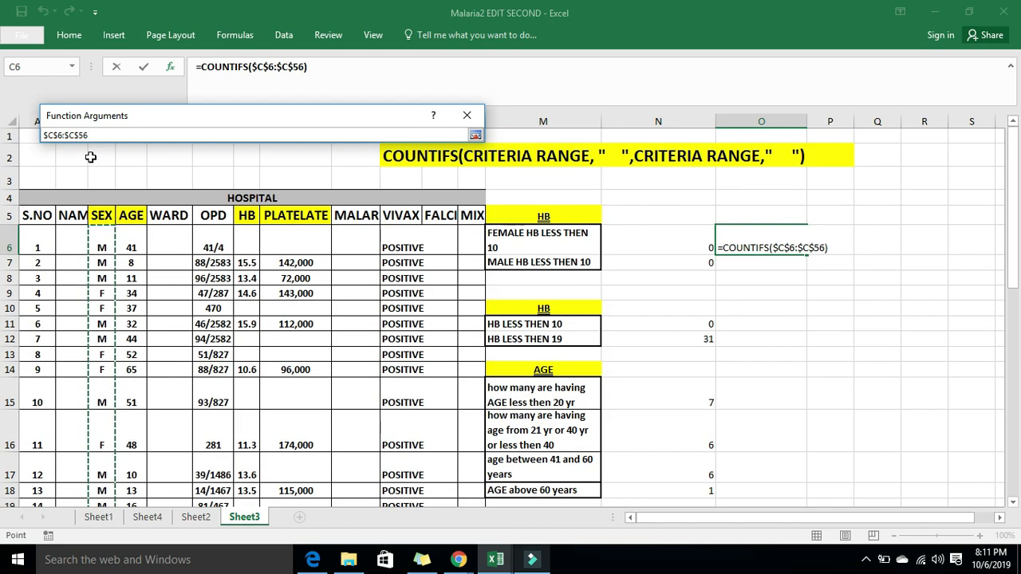
drag(156, 118, 551, 92)
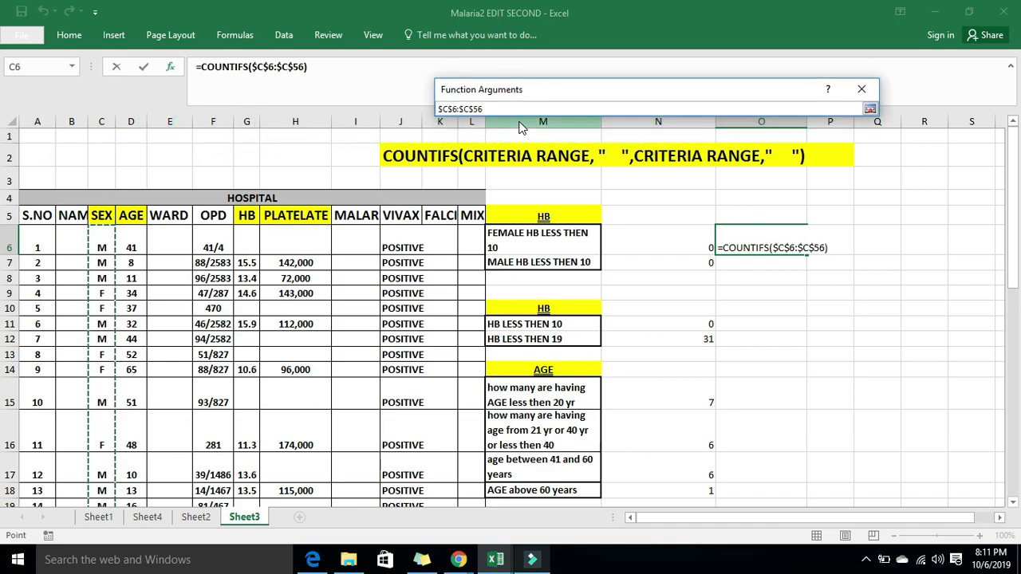
key(Return)
- Set the first COUNTIFS criterion to "F" so that only female patients are counted
click(605, 143)
click(606, 144)
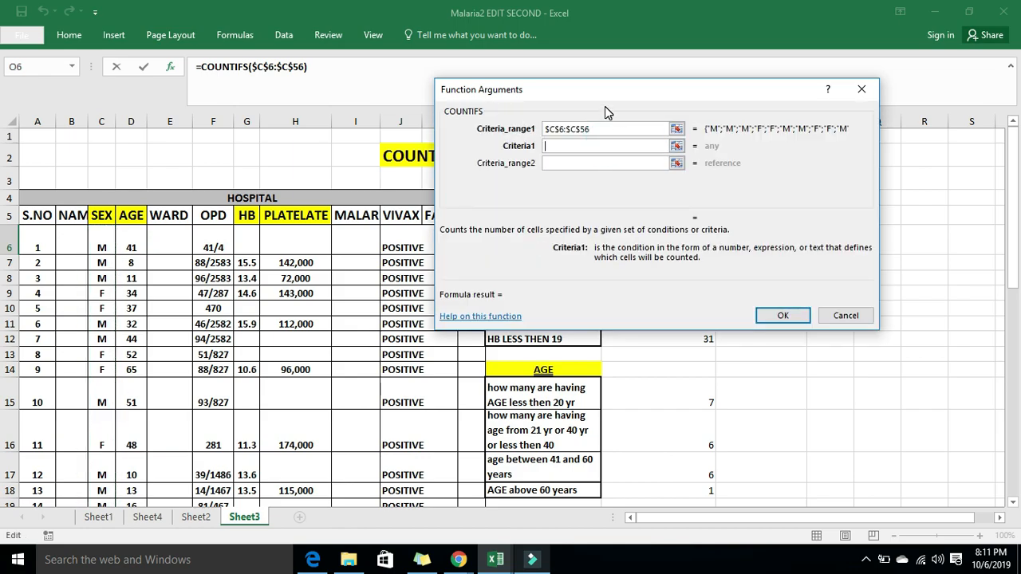
drag(600, 97, 387, 148)
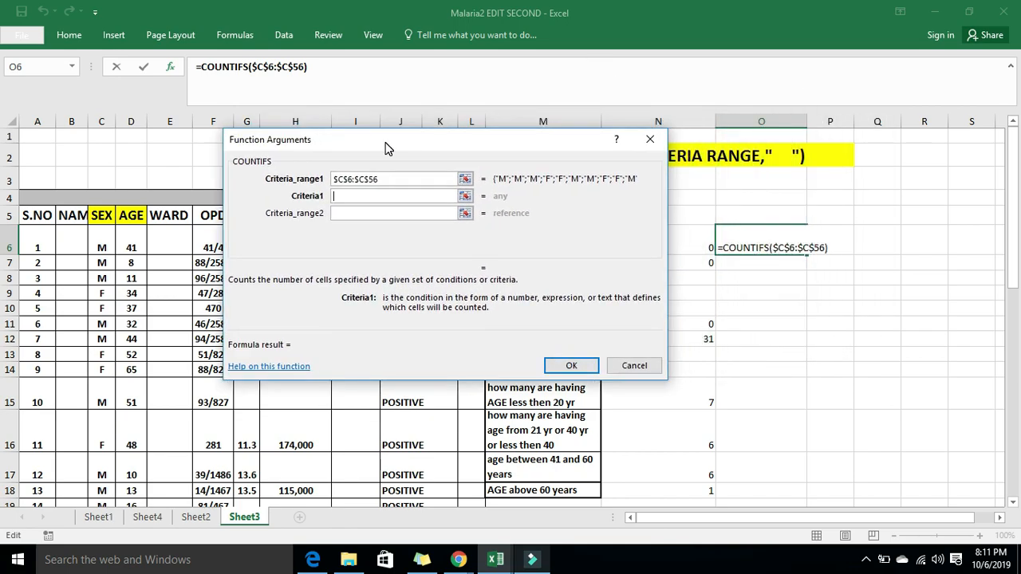
click(335, 196)
drag(382, 149, 388, 224)
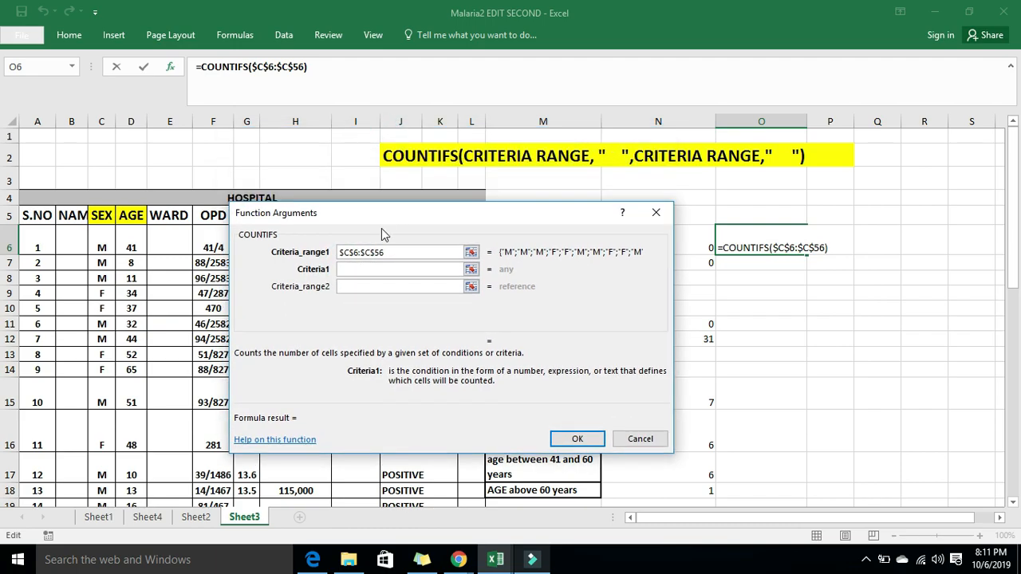
click(349, 270)
text(")
text(F")
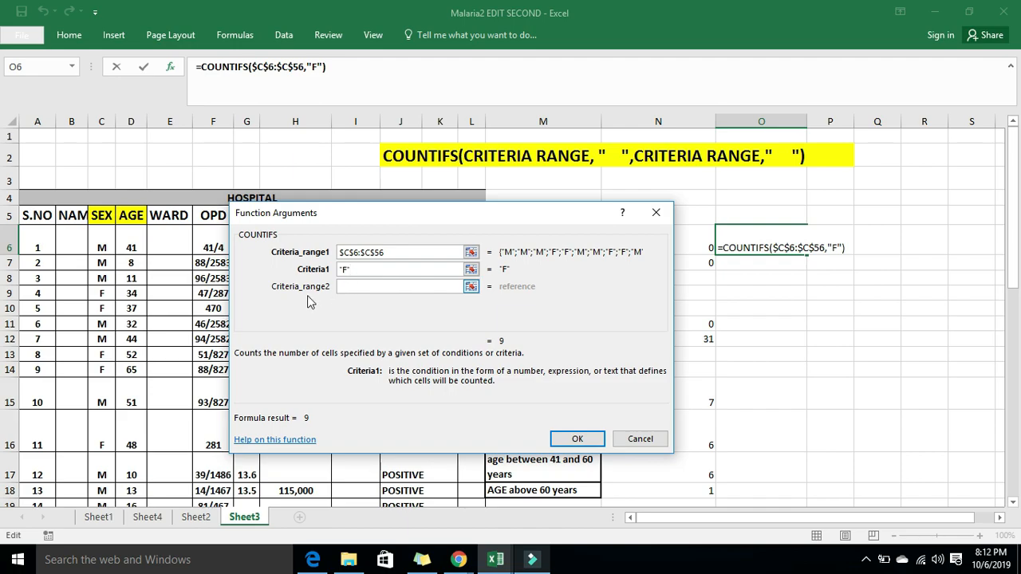
- Set the second criteria range to the HB data as the absolute reference $G$6:$G$56
click(472, 286)
drag(427, 213, 593, 196)
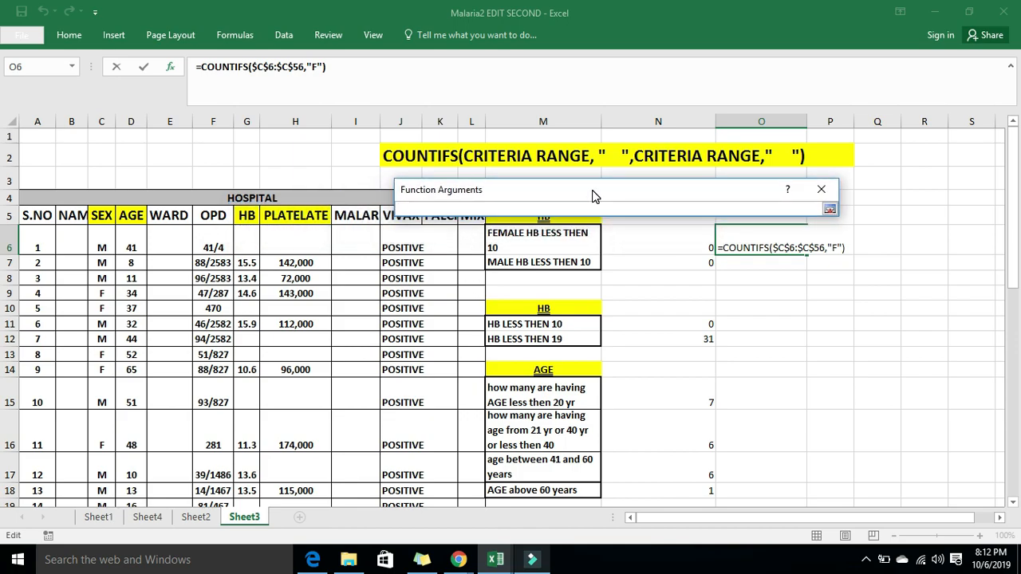
click(246, 242)
drag(245, 242, 245, 522)
drag(245, 520, 247, 466)
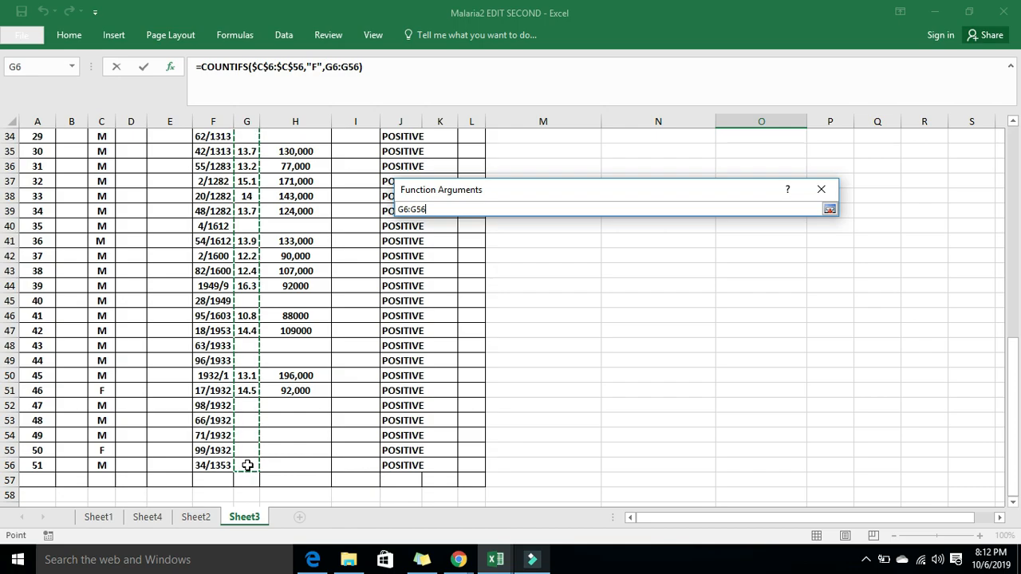
key(F4)
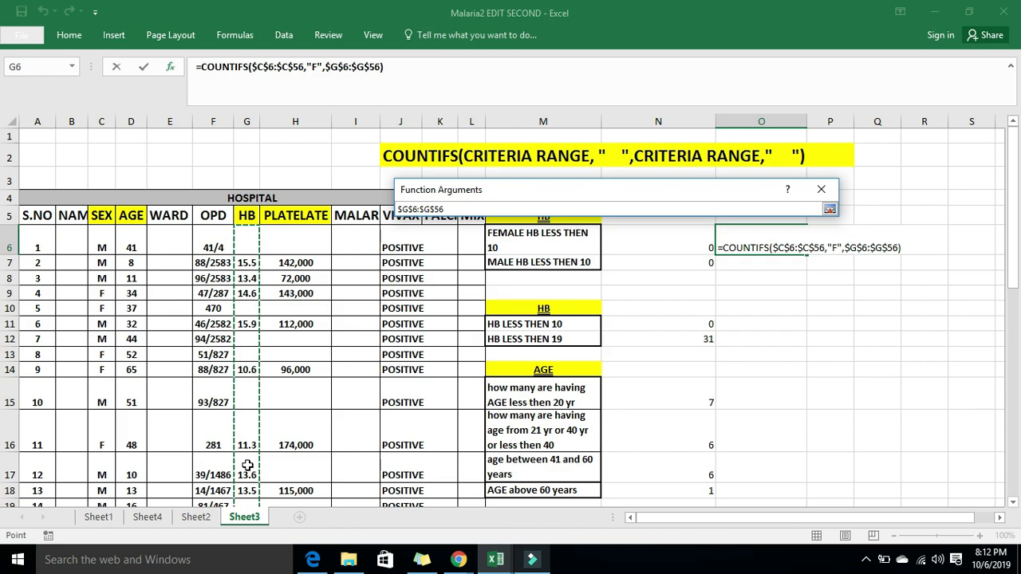
key(Return)
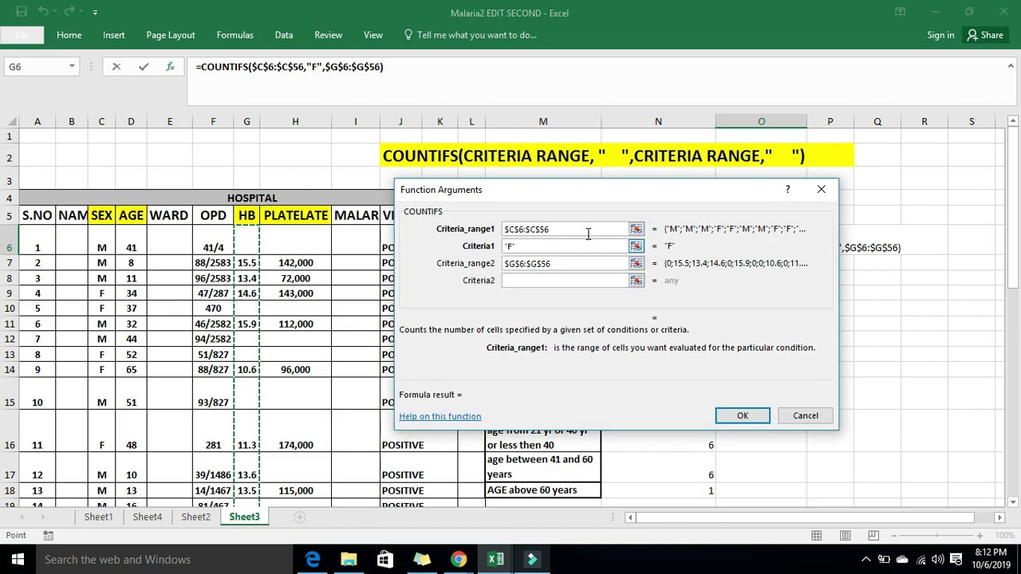
- Set the second COUNTIFS criterion to "<=10" and enter the completed formula in O6
drag(598, 192, 280, 144)
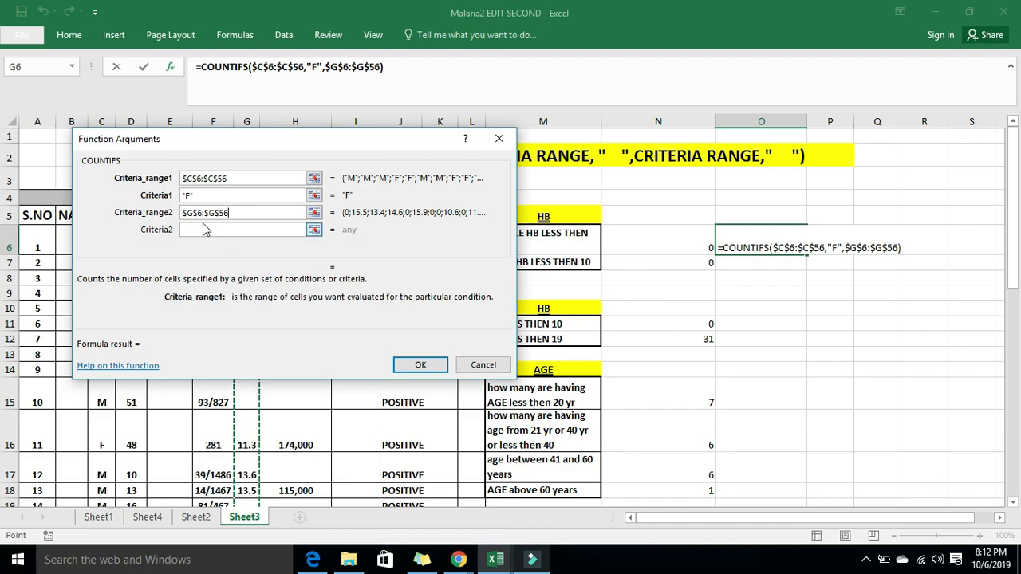
click(193, 231)
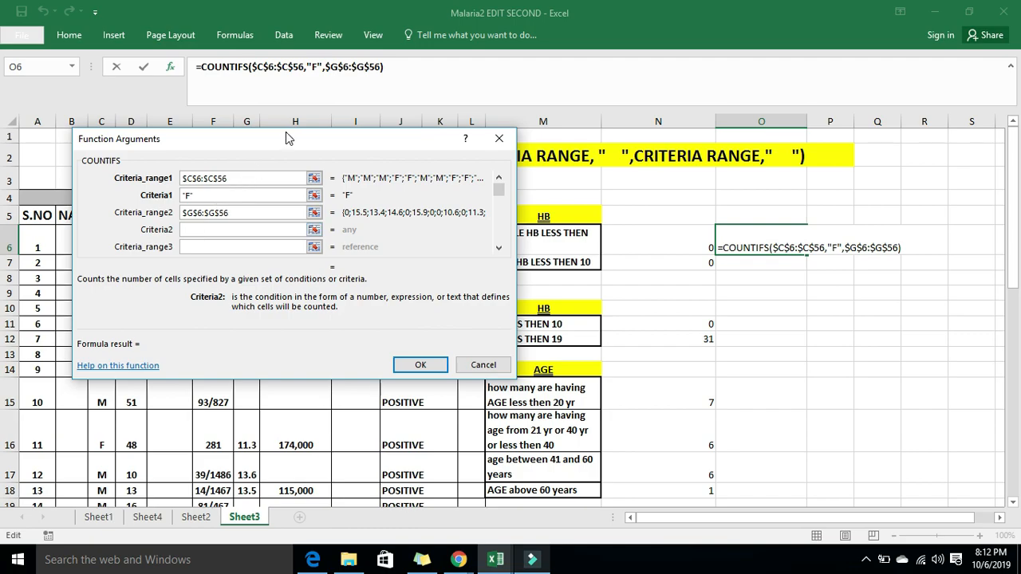
drag(284, 137, 245, 135)
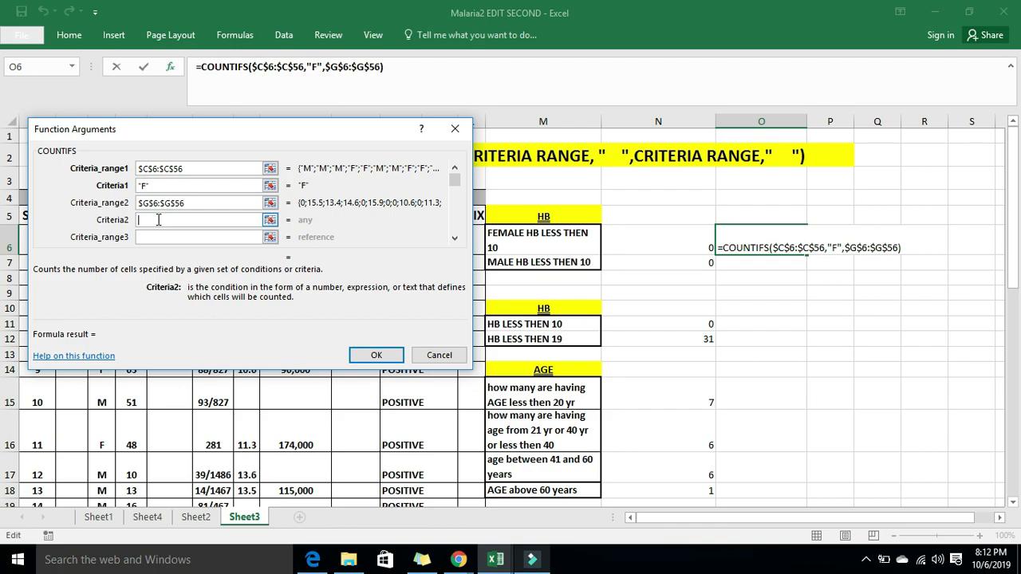
text(")
text(<=10)
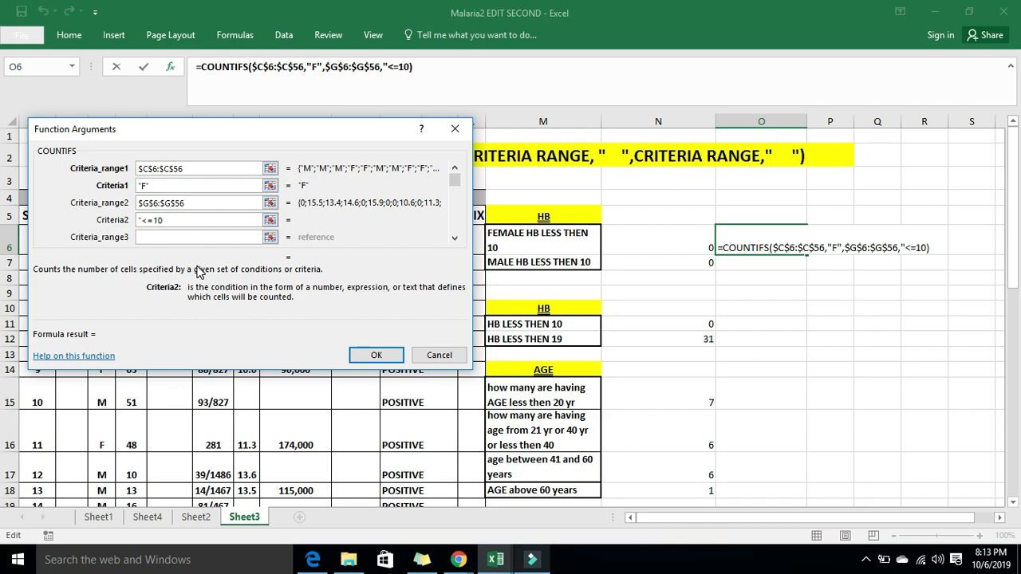
text(")
click(378, 357)
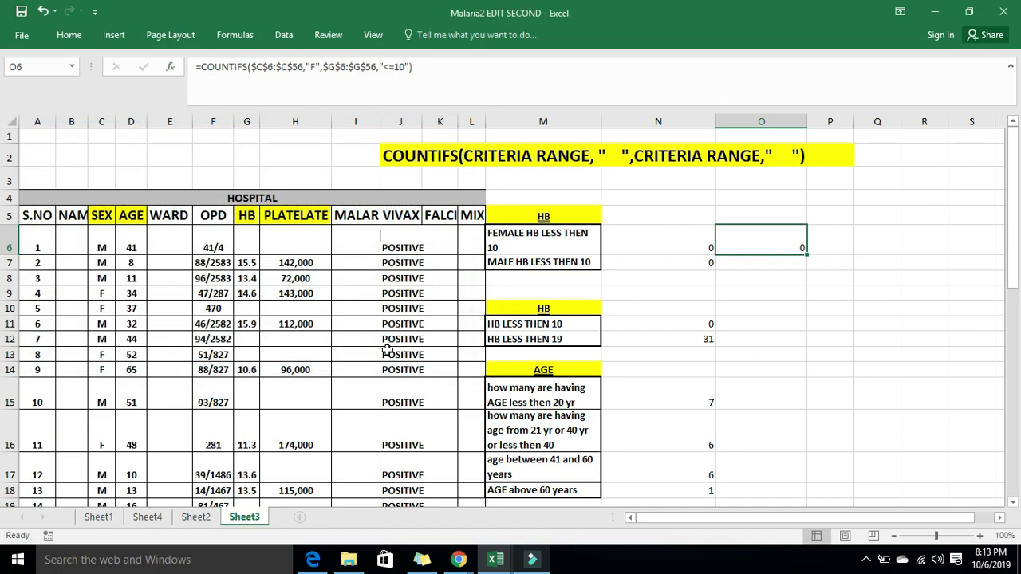
- Add a filter to column C and exclude M so that the male patient rows are hidden
click(783, 241)
click(106, 213)
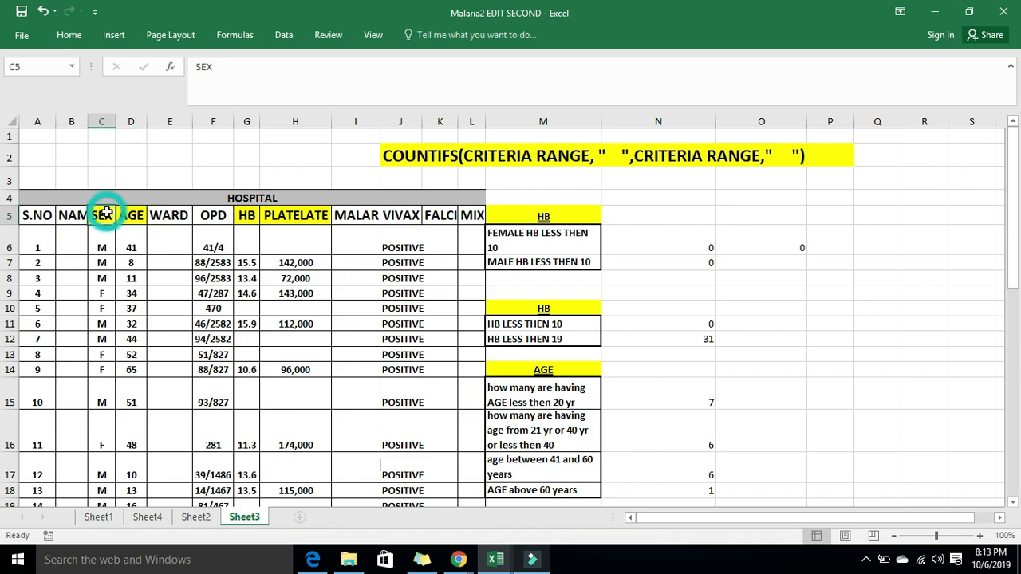
click(104, 116)
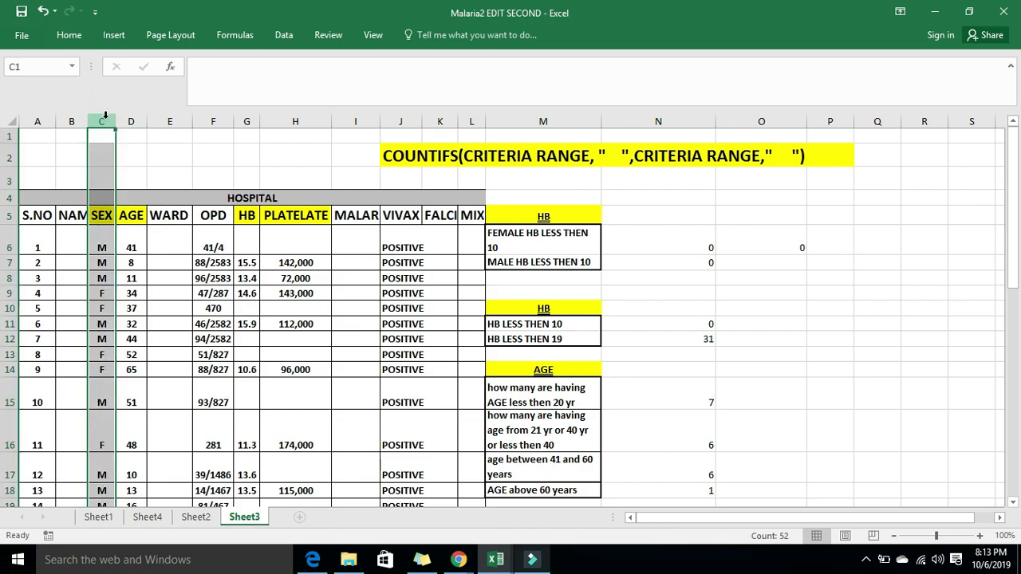
click(282, 36)
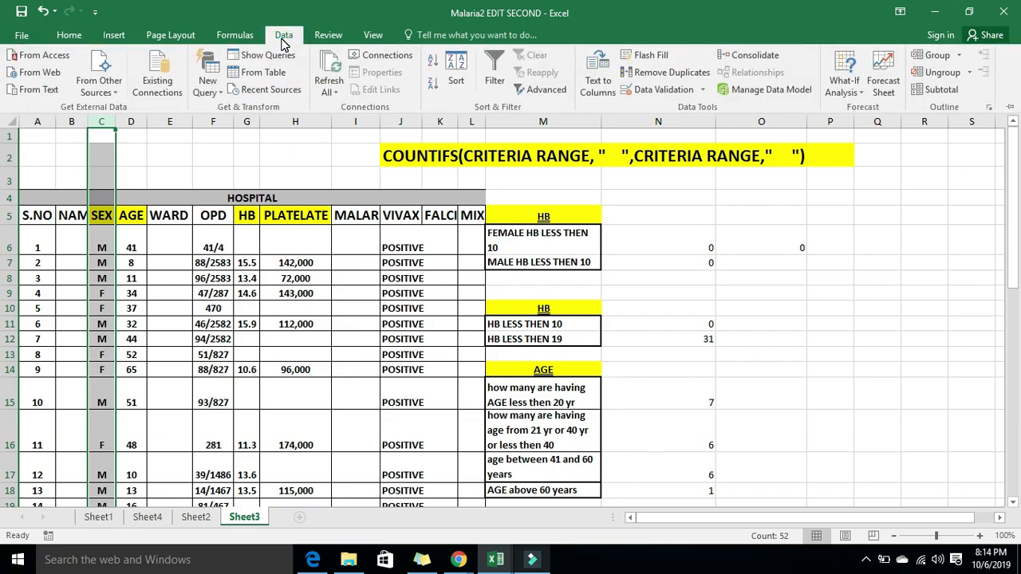
click(492, 82)
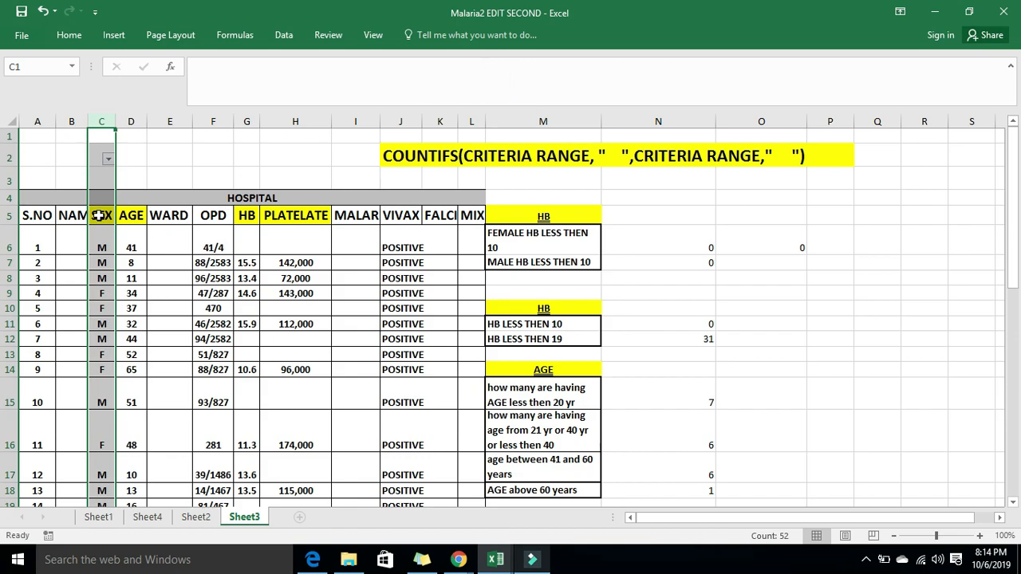
click(108, 161)
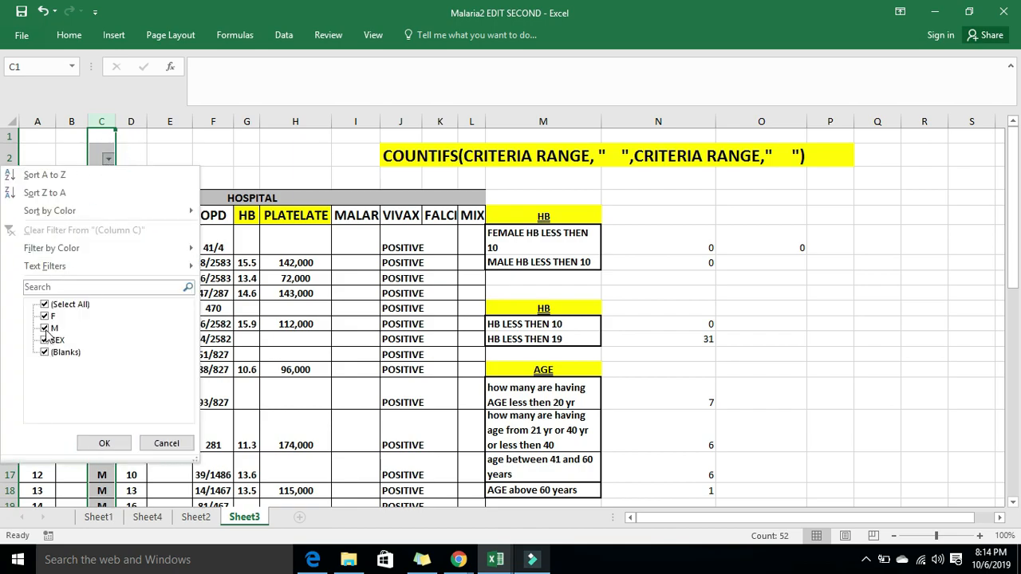
click(44, 330)
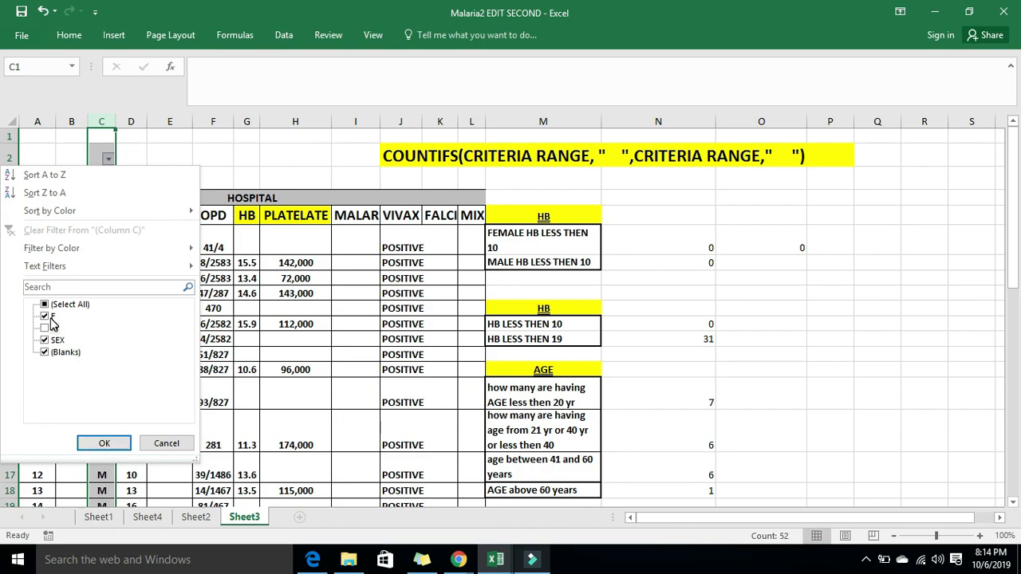
click(103, 445)
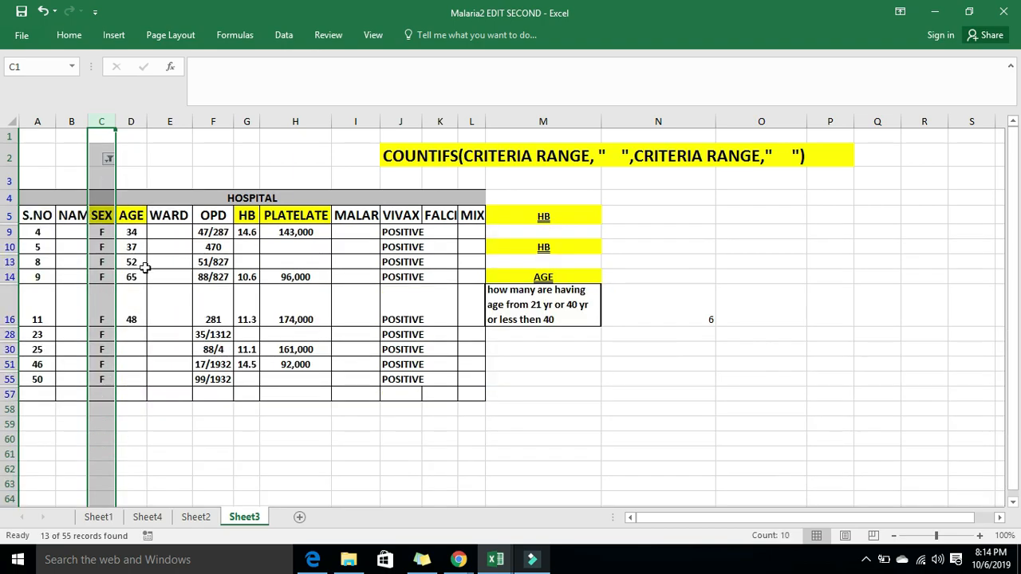
- Check the HB value of each female patient in the filtered rows against the limit of 10
click(106, 232)
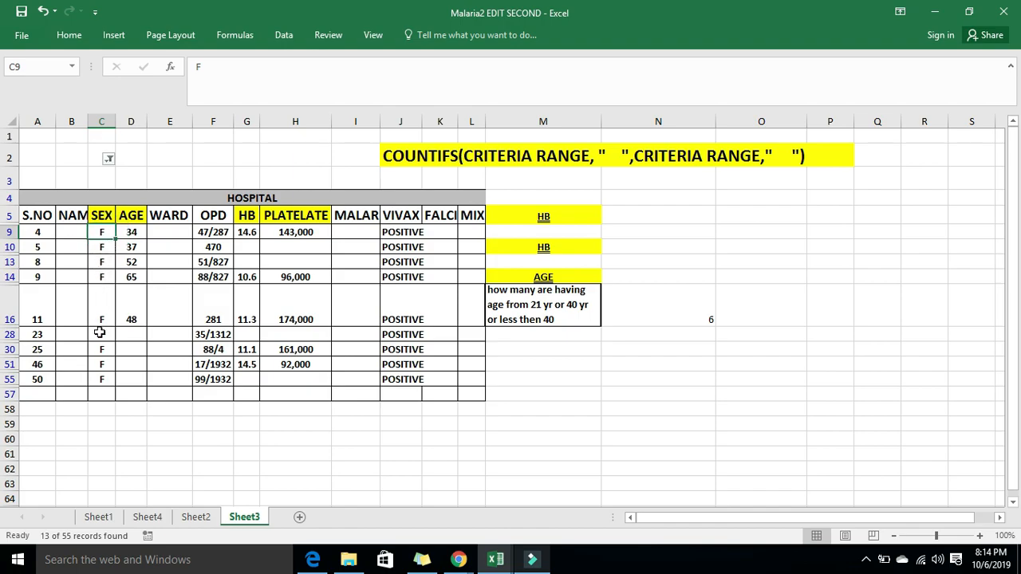
click(109, 232)
click(250, 233)
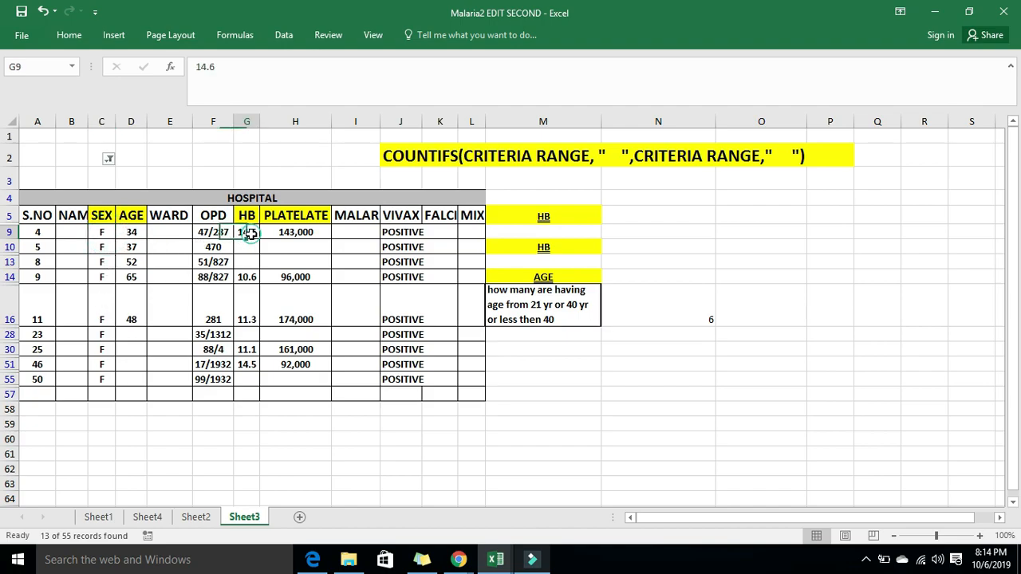
click(101, 248)
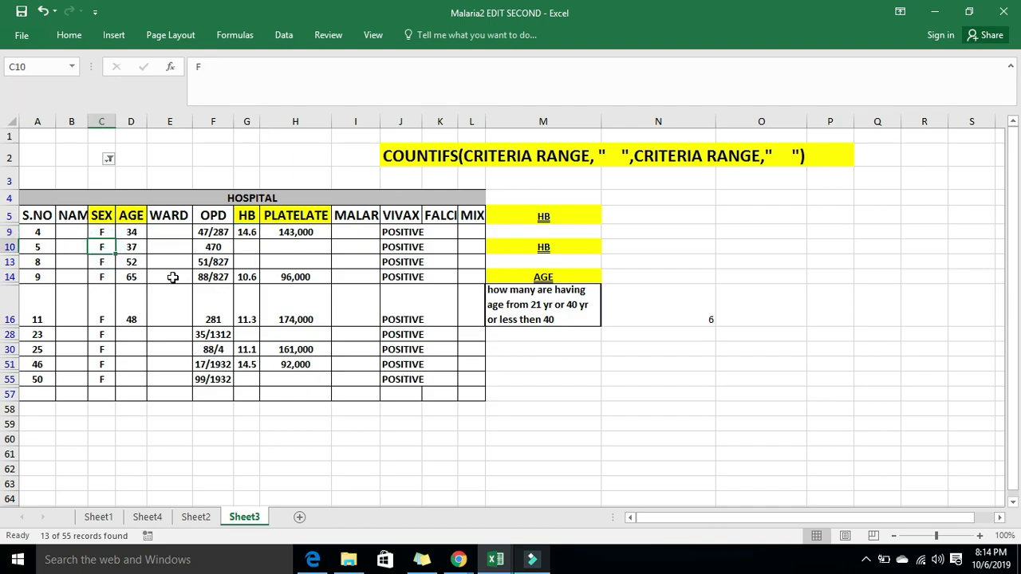
click(103, 262)
click(107, 278)
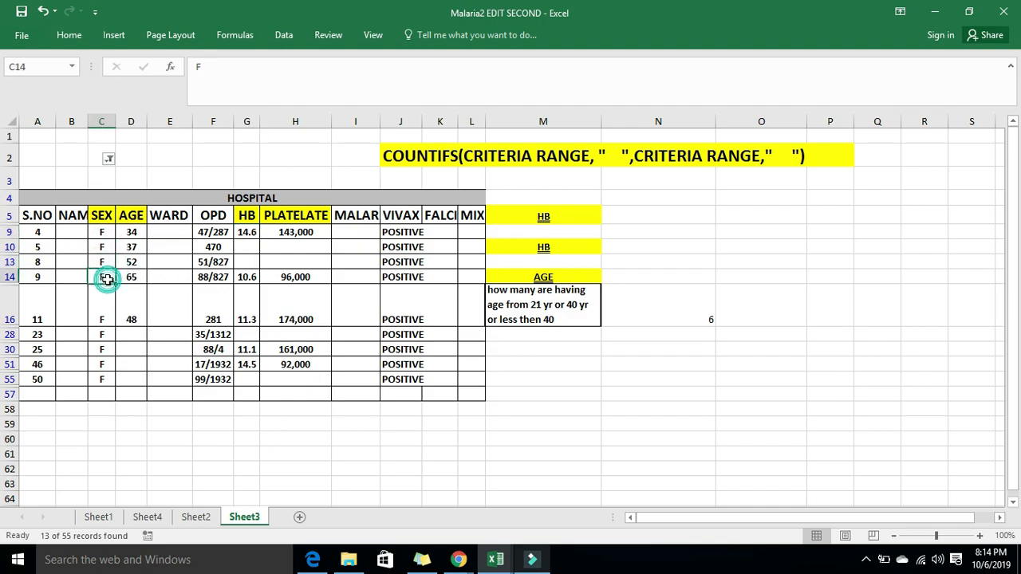
click(252, 277)
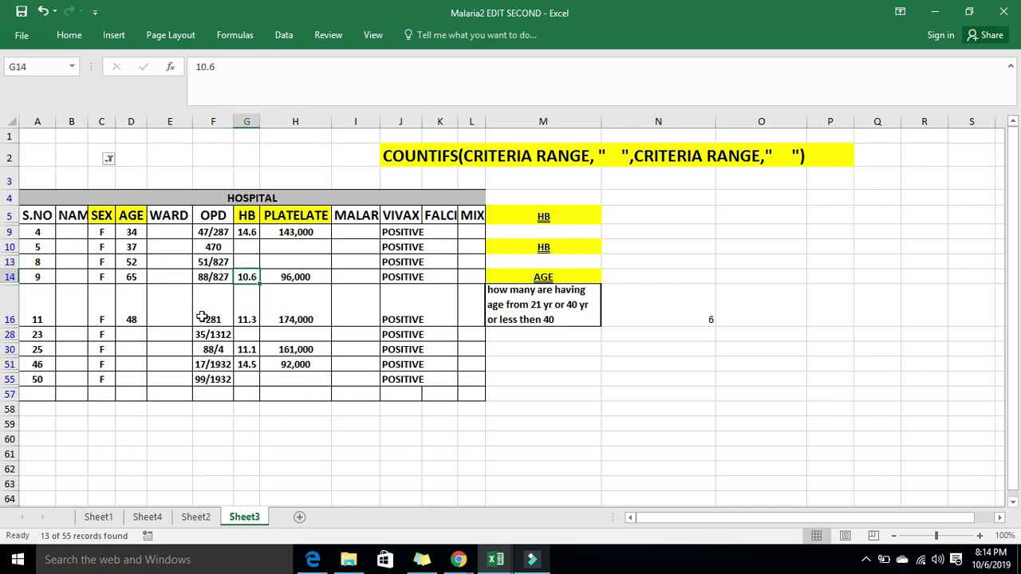
click(104, 318)
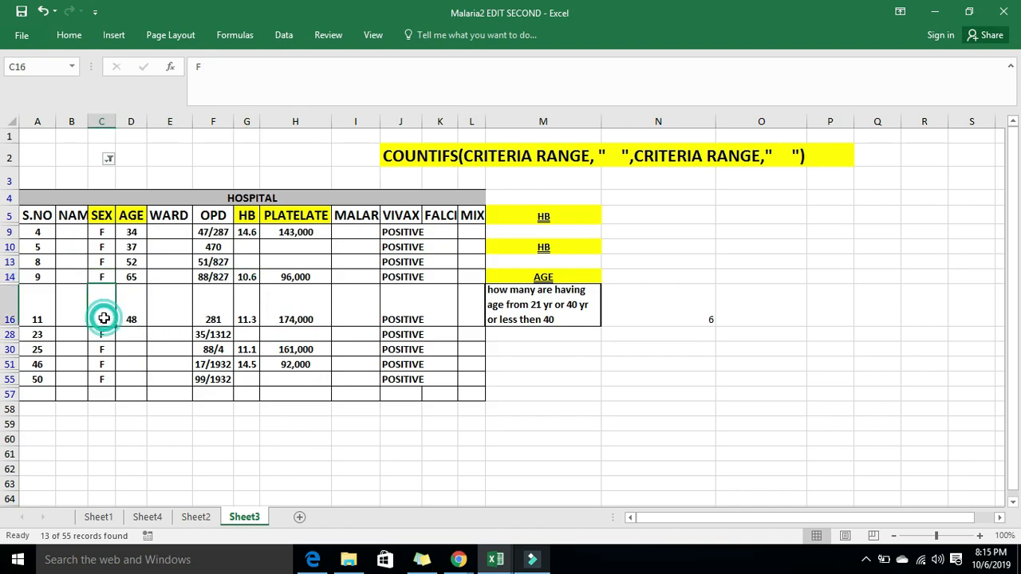
click(247, 323)
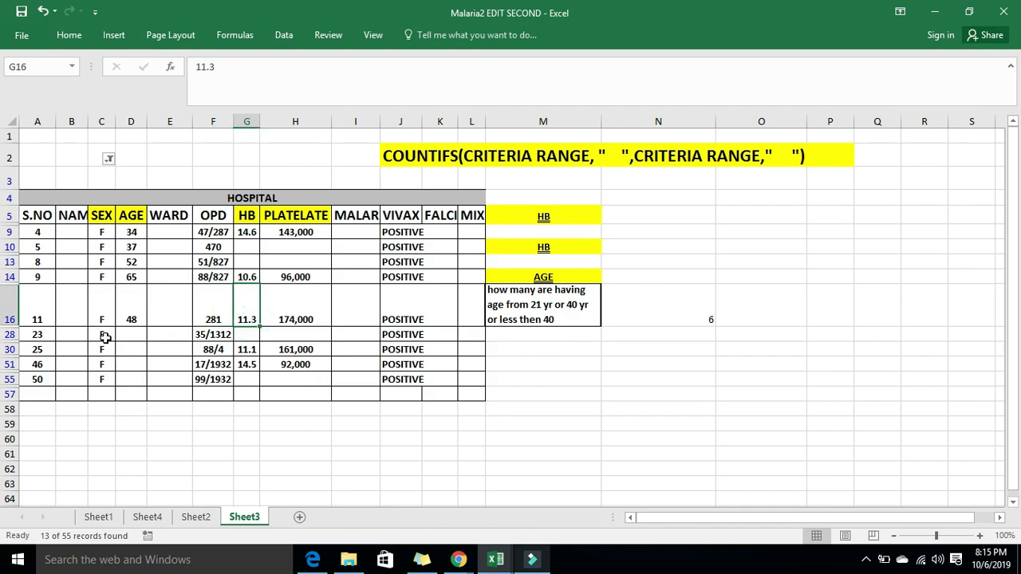
click(103, 333)
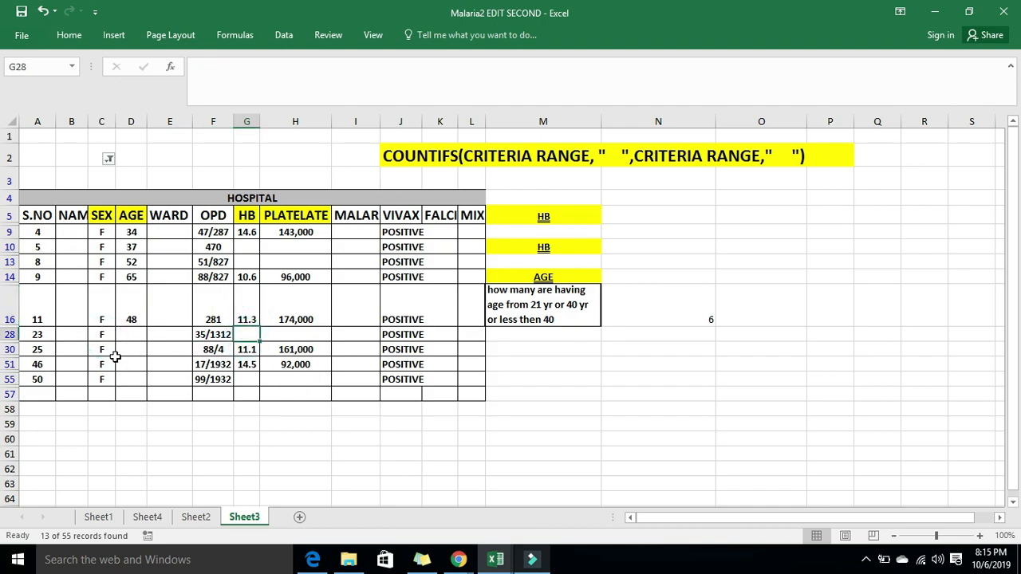
click(102, 351)
drag(248, 352, 247, 365)
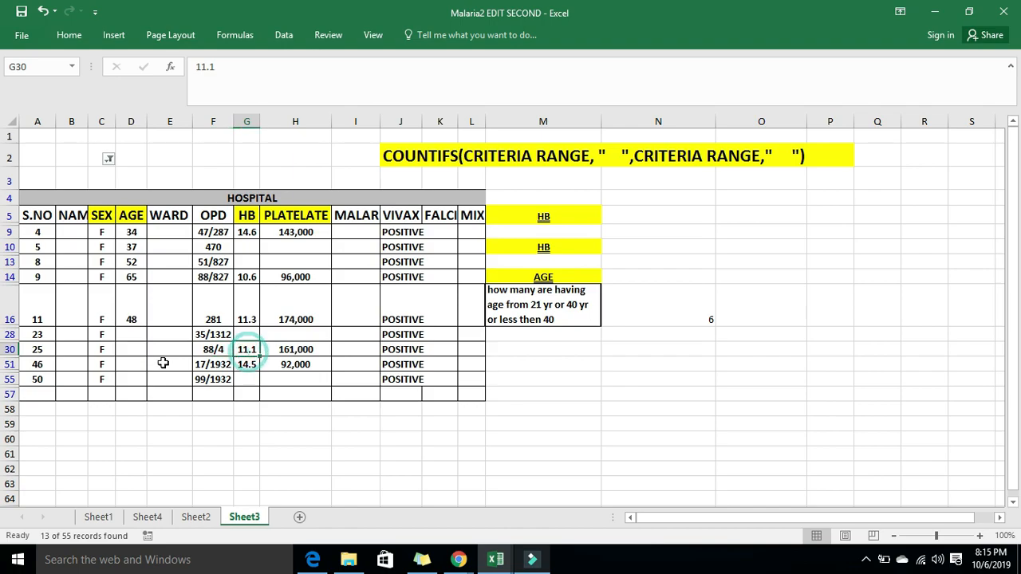
click(102, 364)
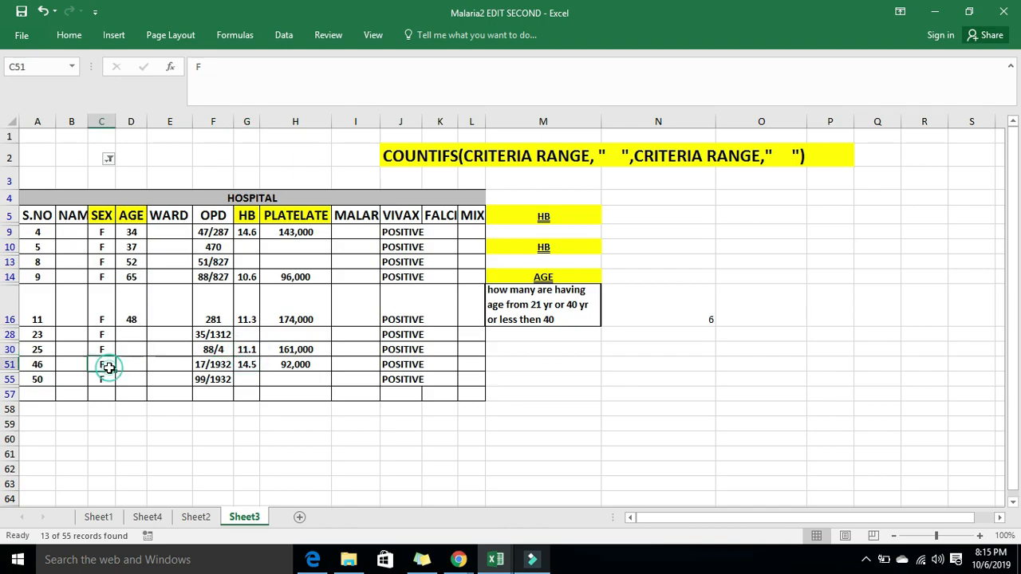
click(248, 364)
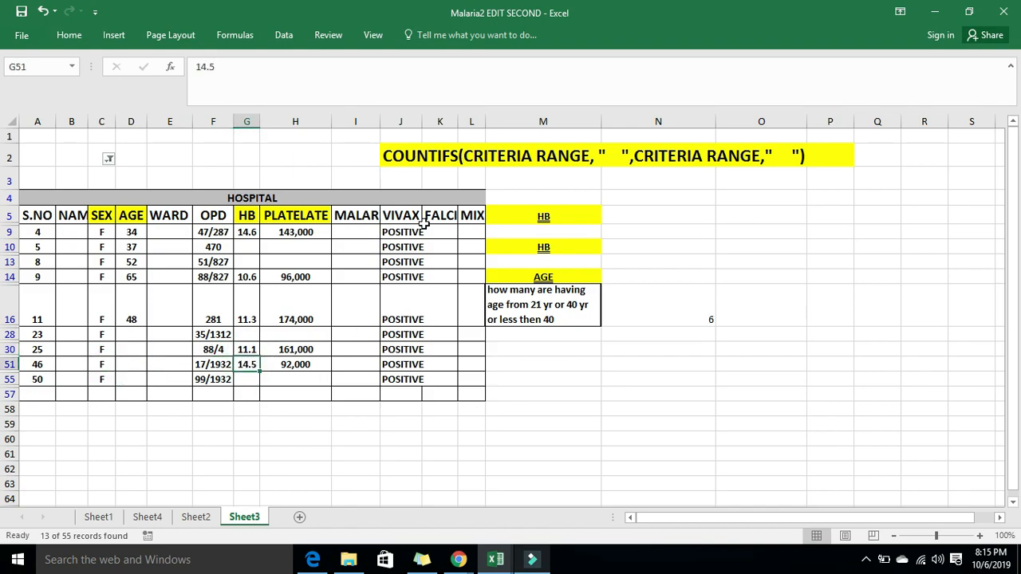
- Include M in the column C filter again so that all patient rows are shown
click(109, 160)
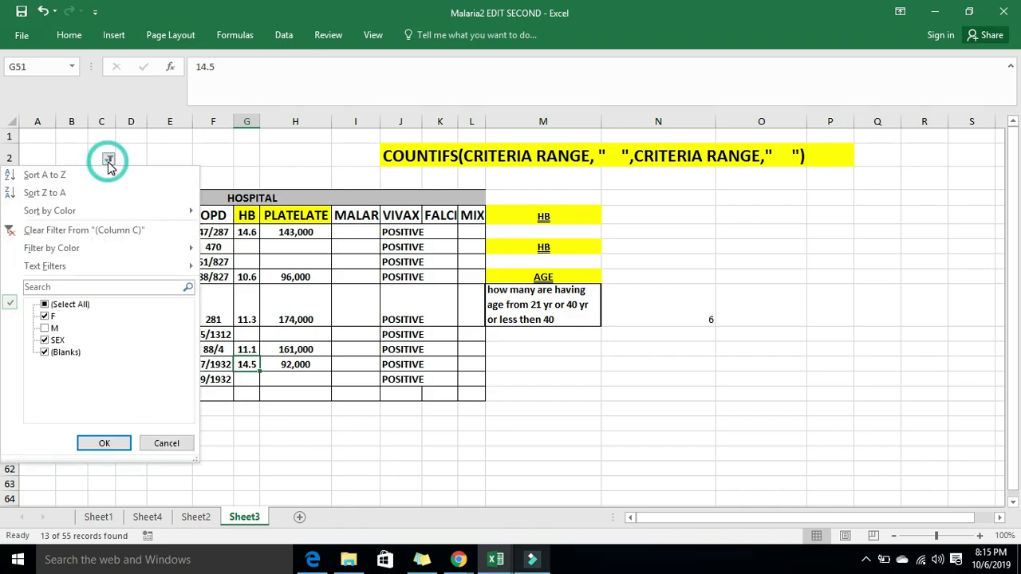
click(45, 328)
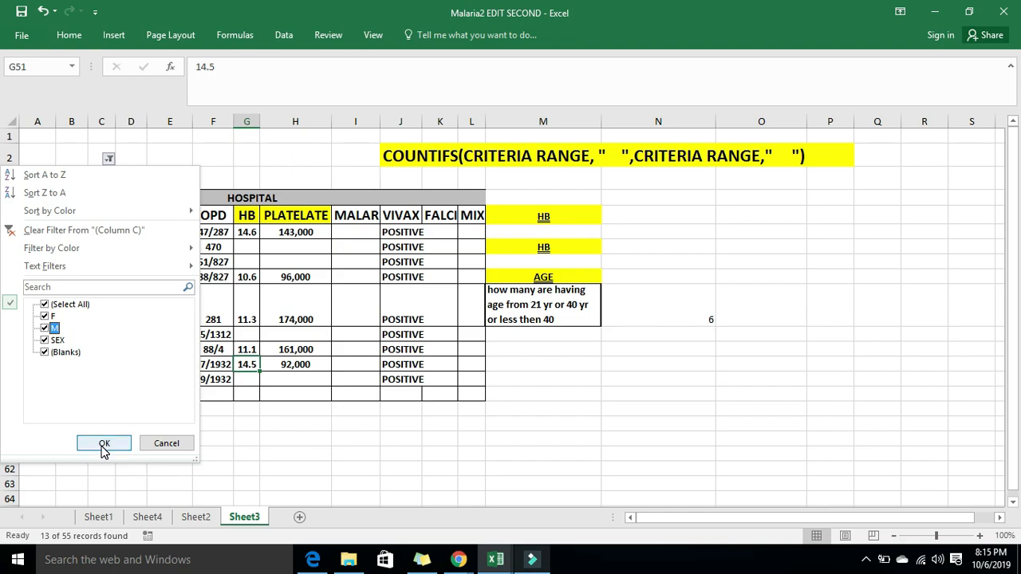
click(104, 445)
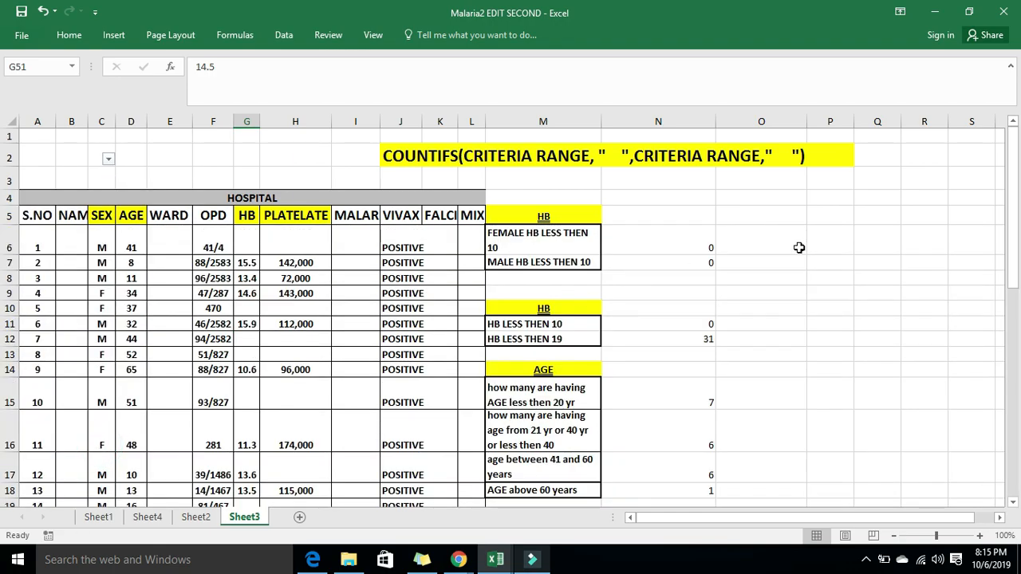
- Fill the COUNTIFS formula from O6 down into O7, the row for male HB less than 10
click(799, 248)
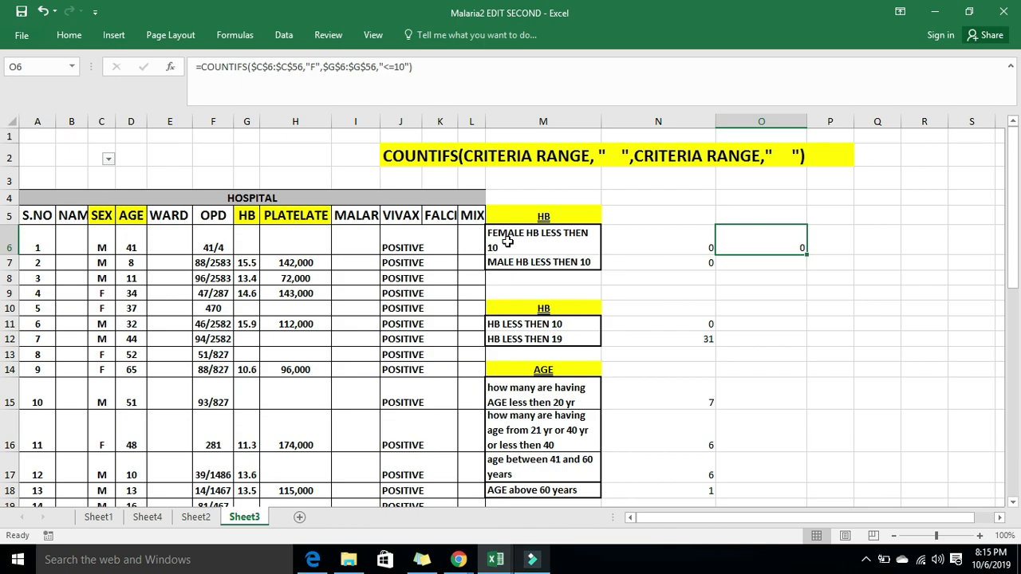
click(779, 260)
key(ctrl+d)
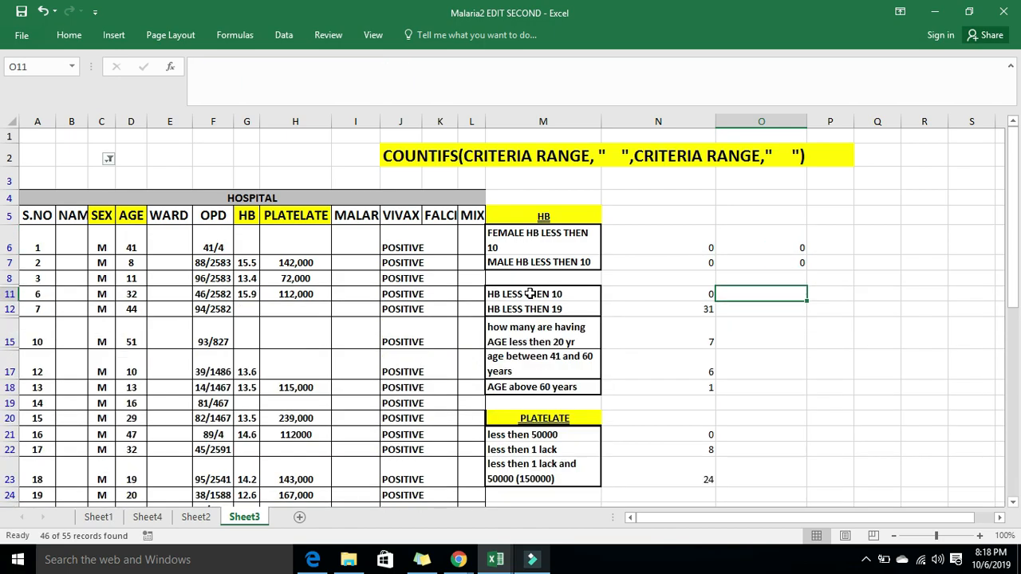
- Start a COUNTIFS formula in O11 for the HB less than 10 count and open its function arguments
click(529, 293)
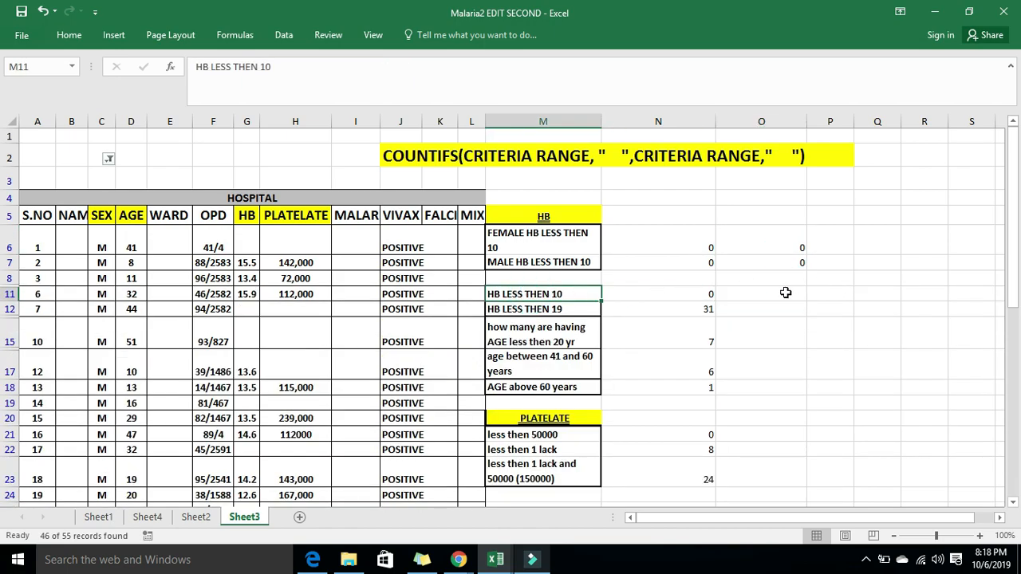
click(686, 295)
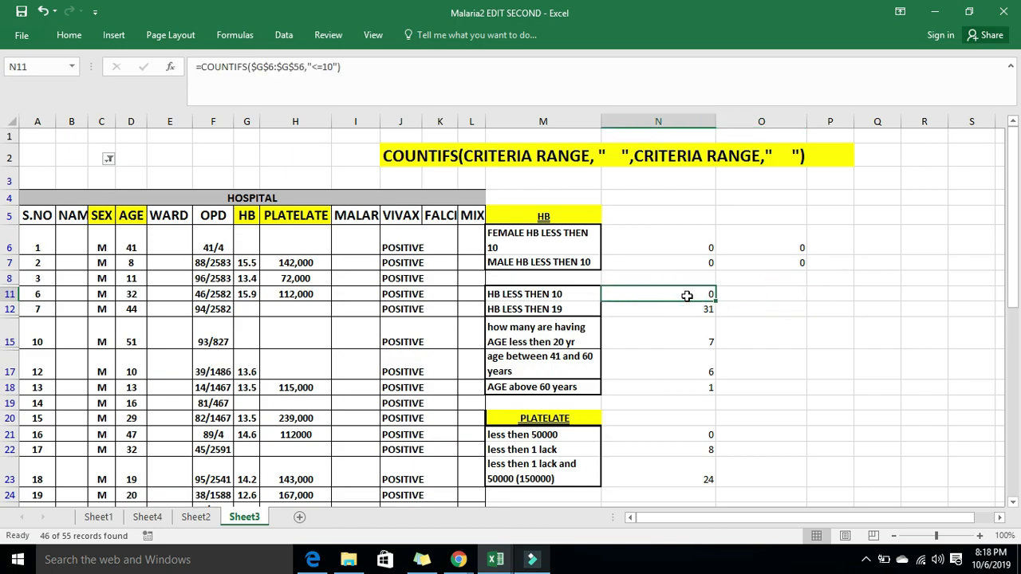
click(793, 296)
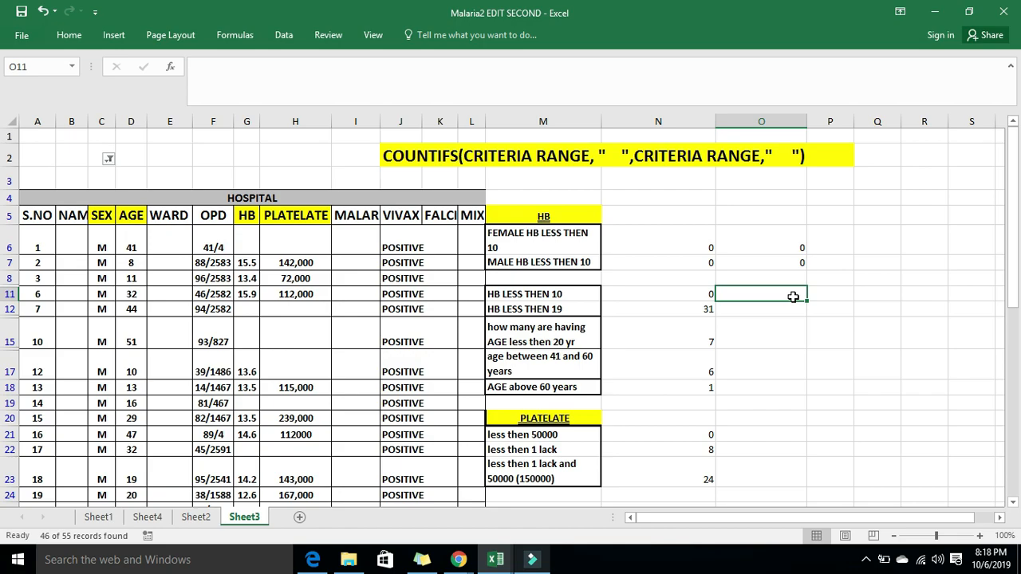
text(=)
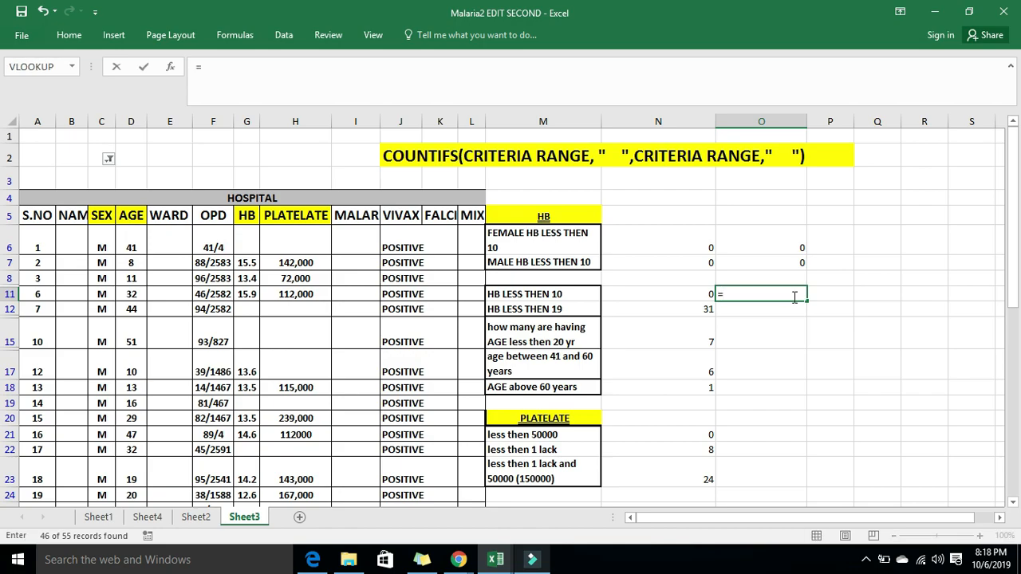
text(COUNTIF)
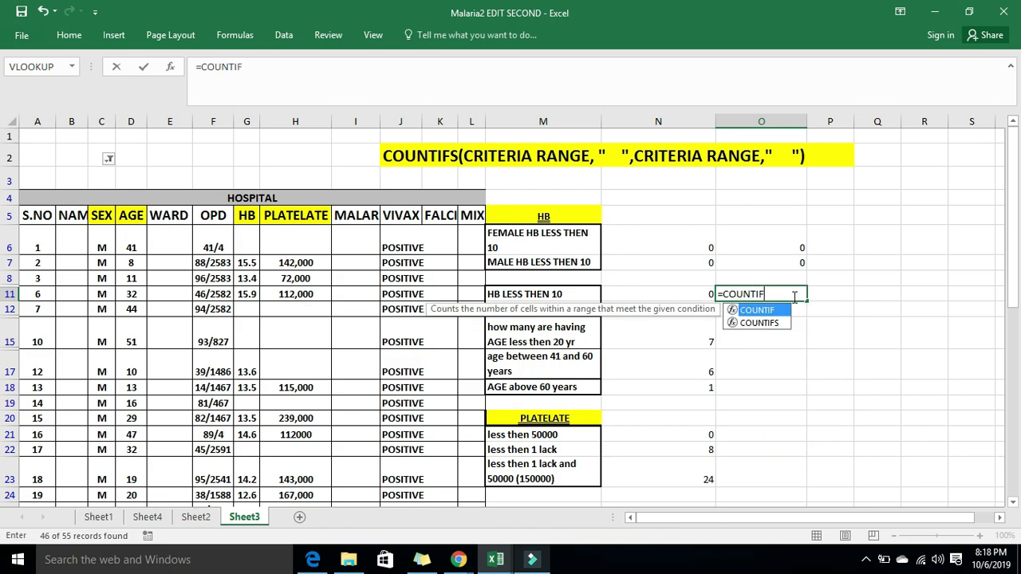
text(S()
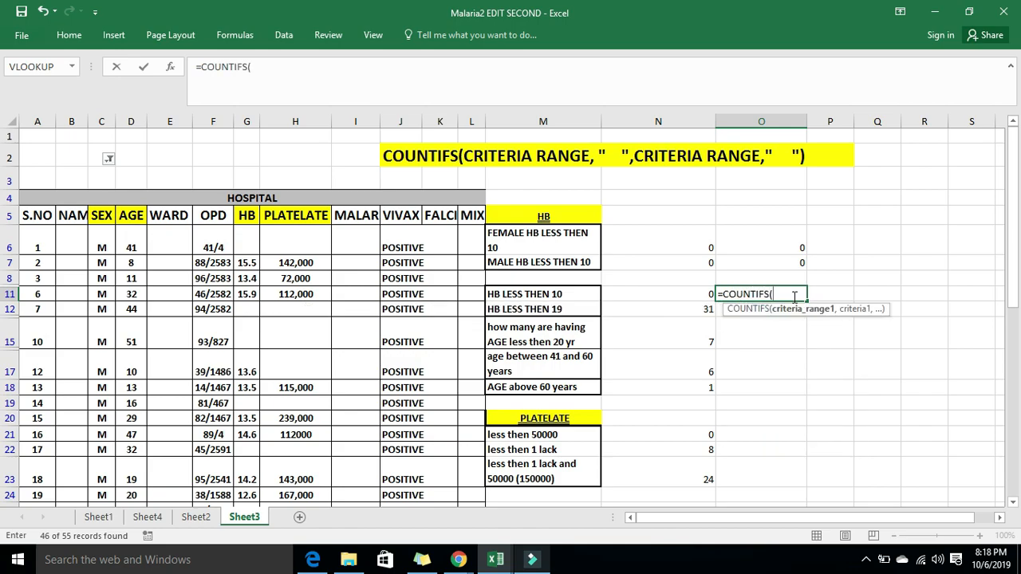
click(171, 69)
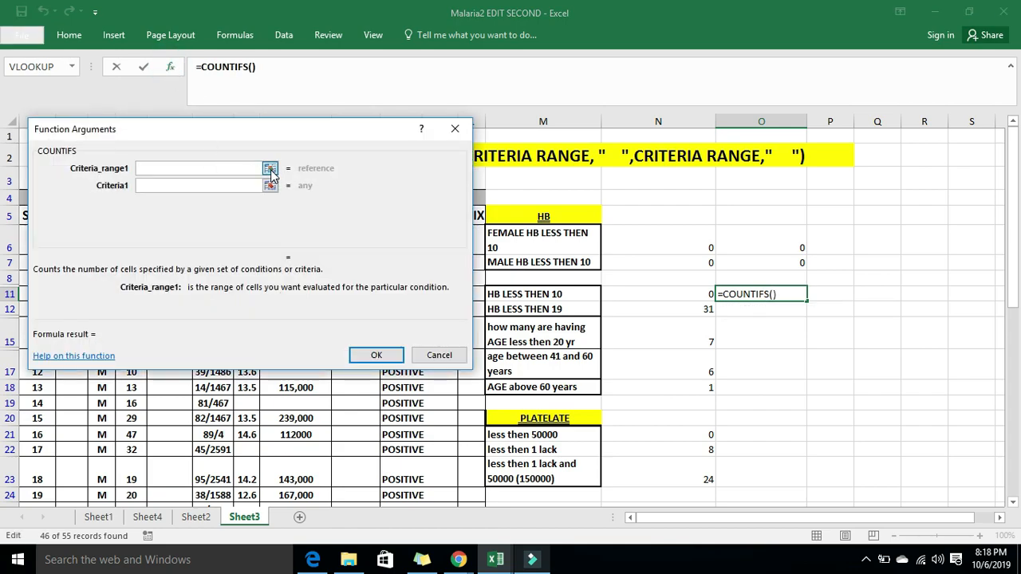
- Set the first criteria range of the O11 formula to the HB data as the absolute reference $G$6:$G$56
click(270, 169)
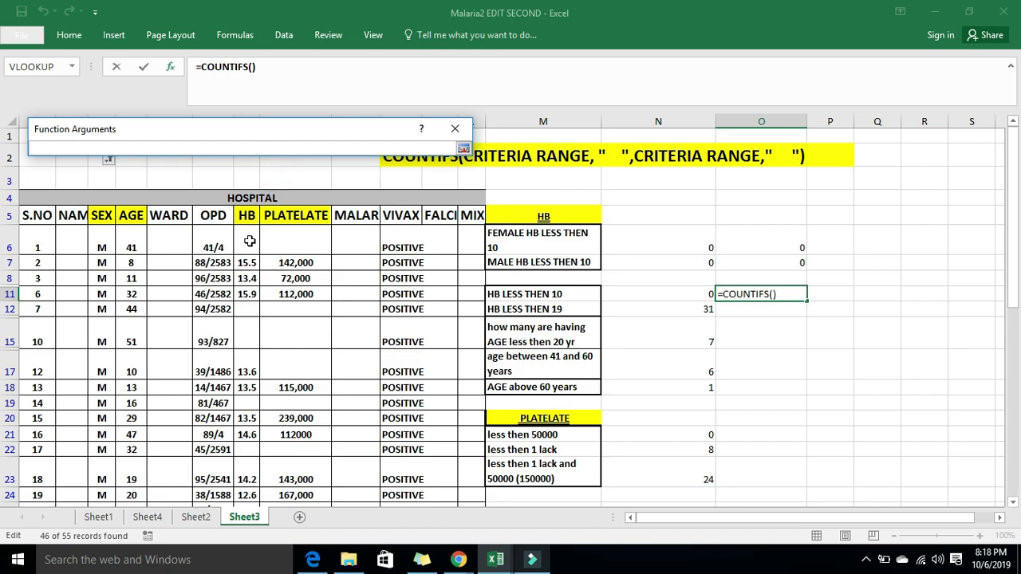
drag(249, 241, 251, 418)
mouse_move(251, 469)
mouse_down()
mouse_move(250, 529)
mouse_move(246, 461)
mouse_move(247, 481)
mouse_move(246, 469)
mouse_up()
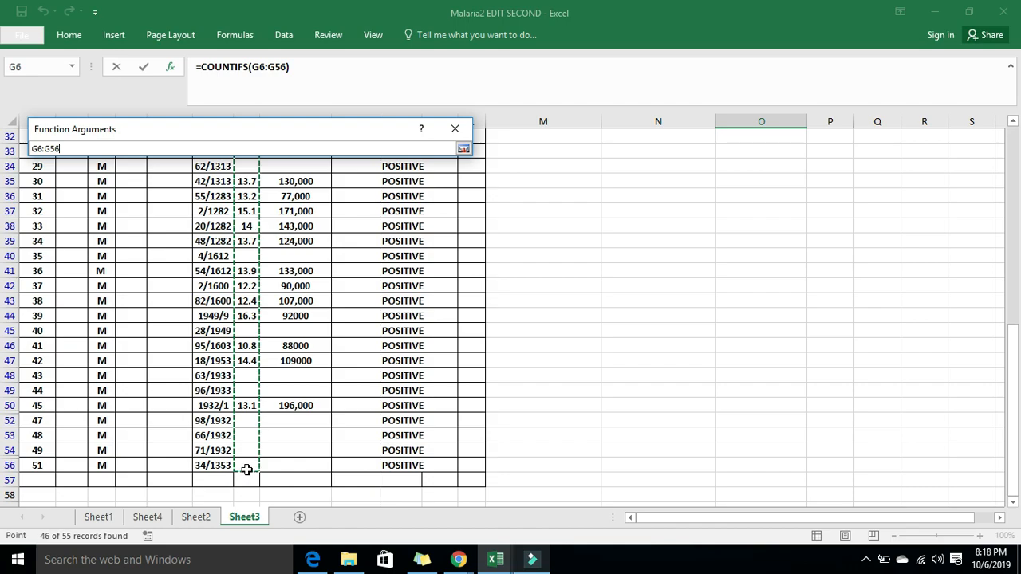
key(F4)
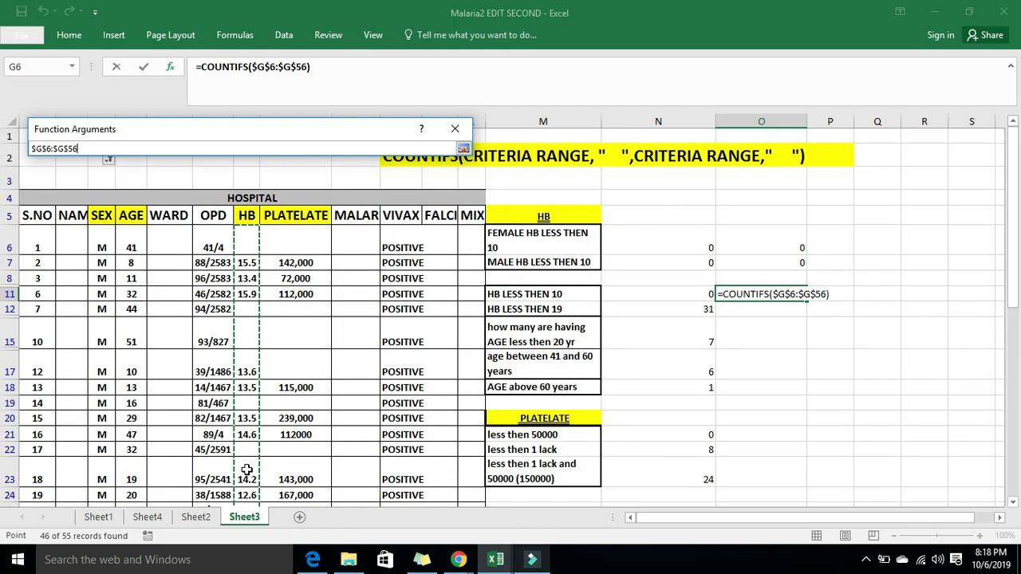
key(Return)
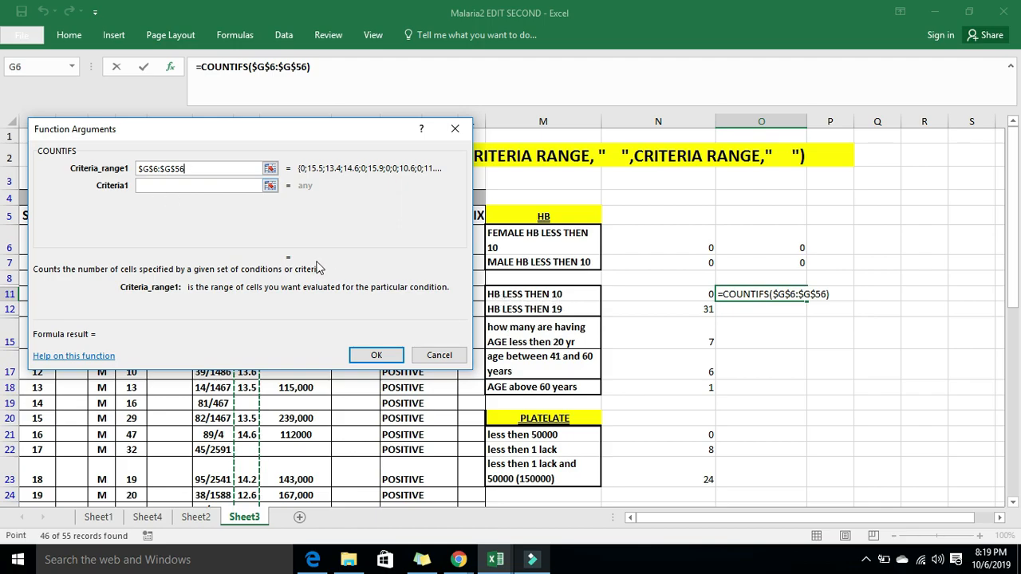
- Set the first criterion of the O11 COUNTIFS formula to "<=10" and complete the formula
click(153, 184)
click(153, 184)
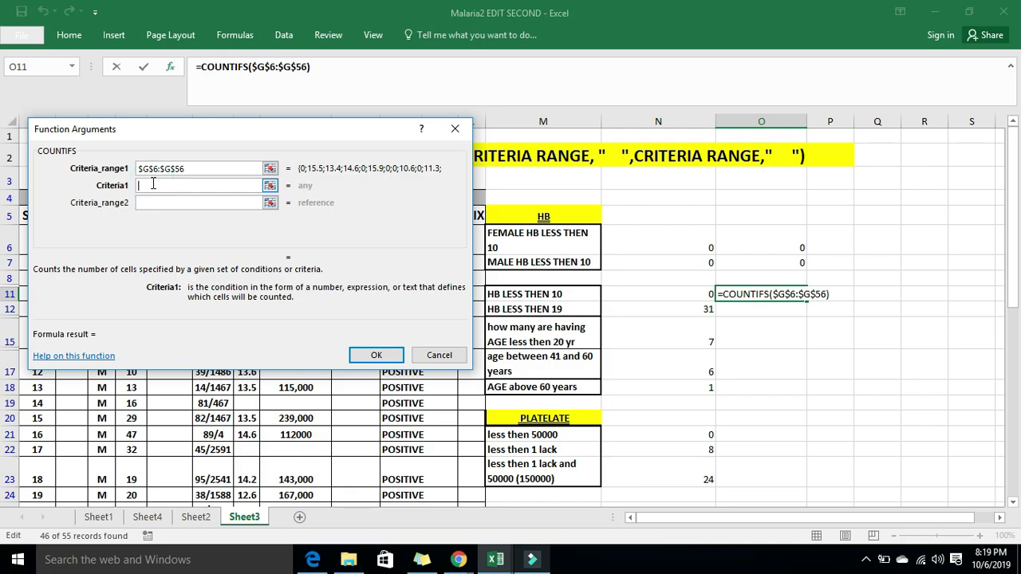
text("<=10)
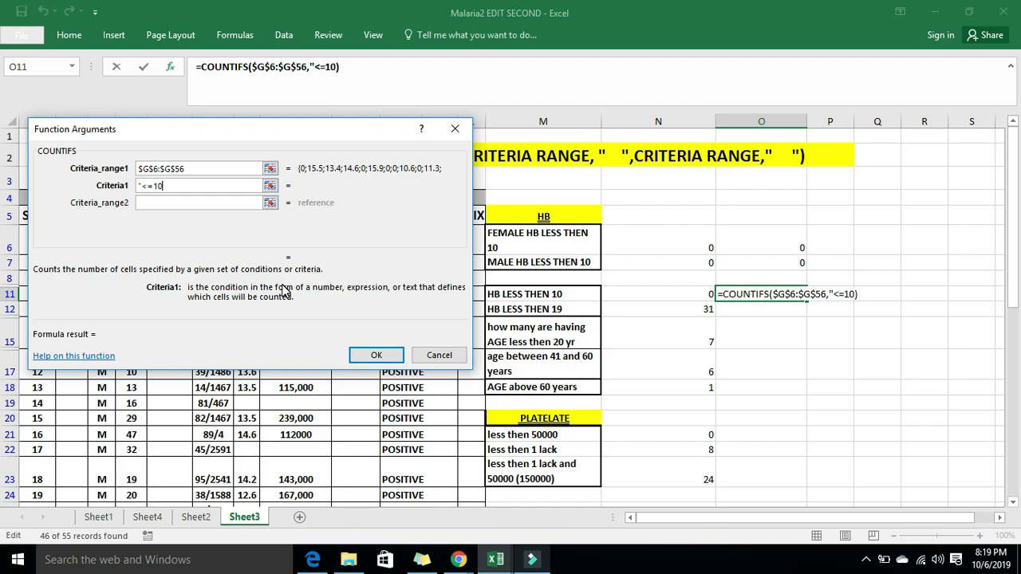
text(")
click(377, 355)
- Check the O11 result against the HB values listed in column G
click(764, 295)
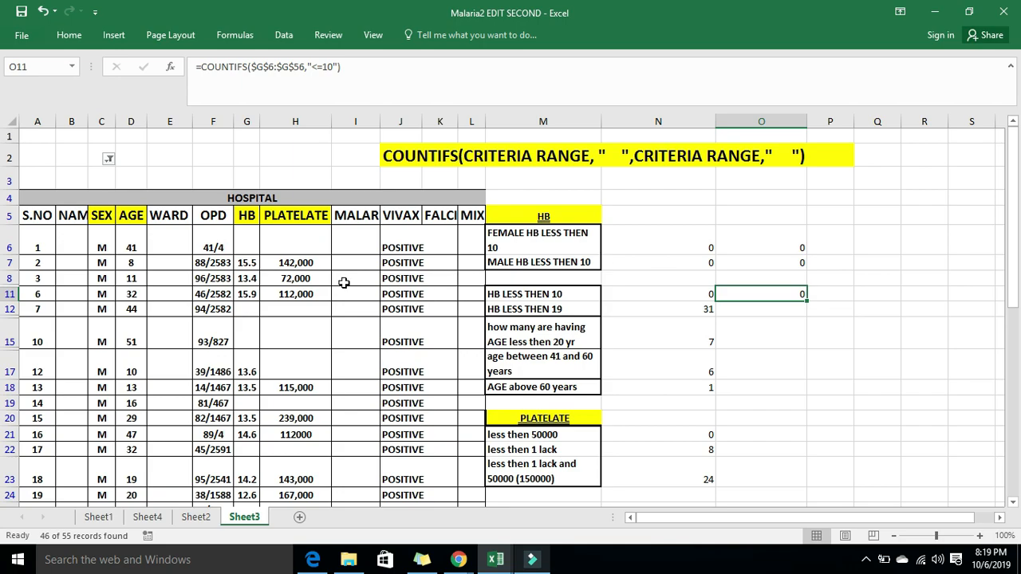
click(243, 262)
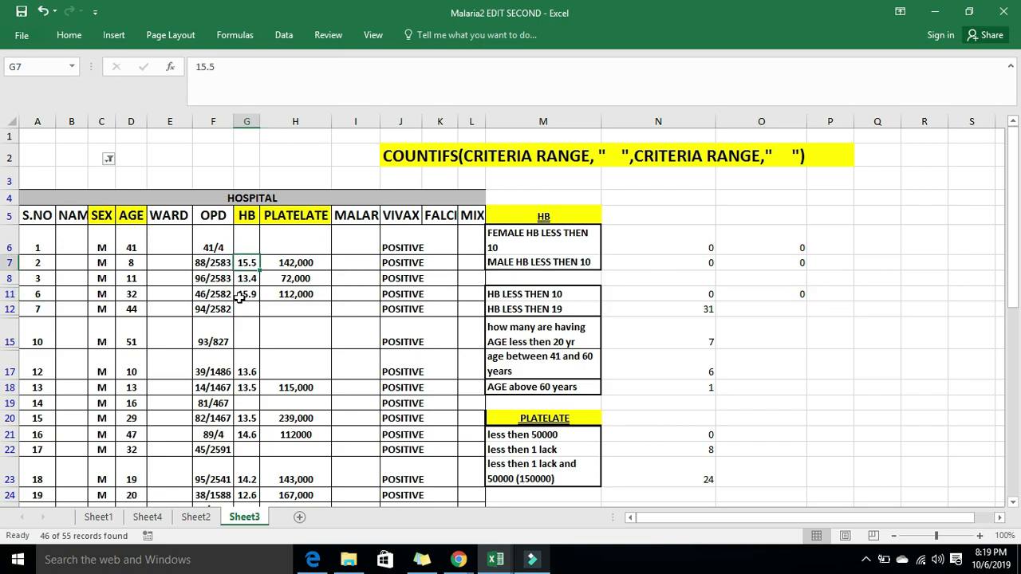
drag(1016, 288, 1005, 429)
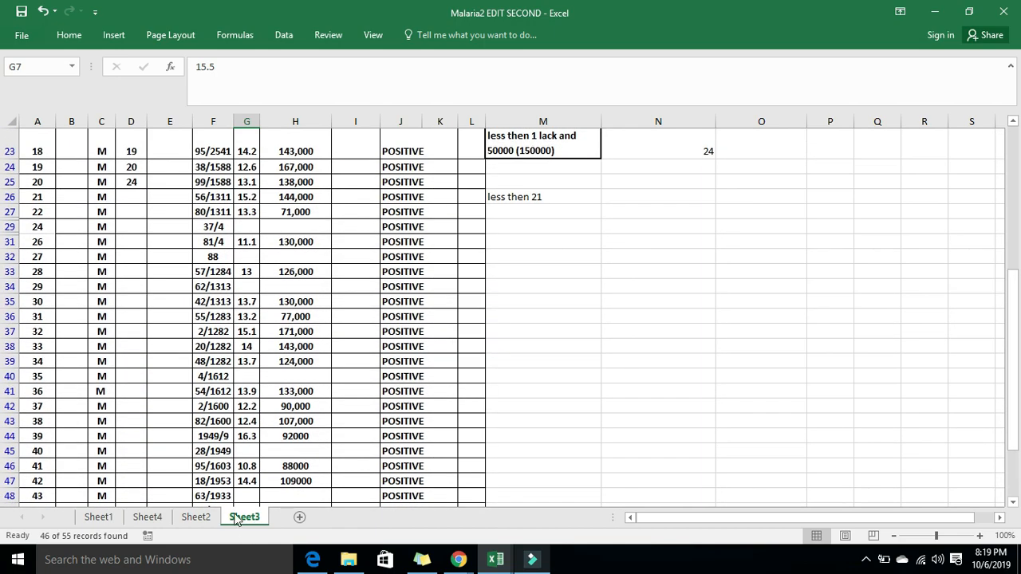
click(247, 466)
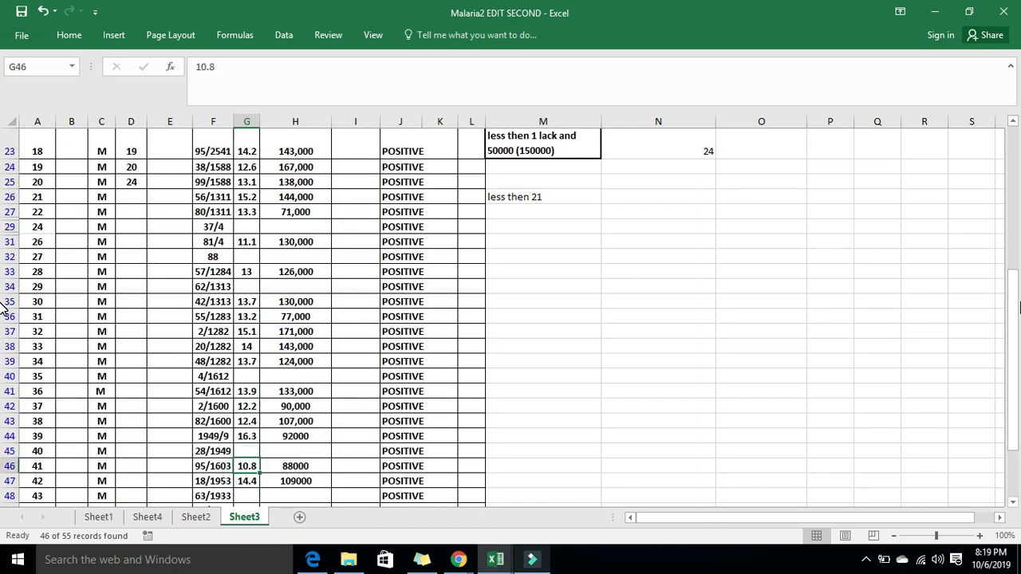
drag(1016, 308, 1006, 155)
click(801, 298)
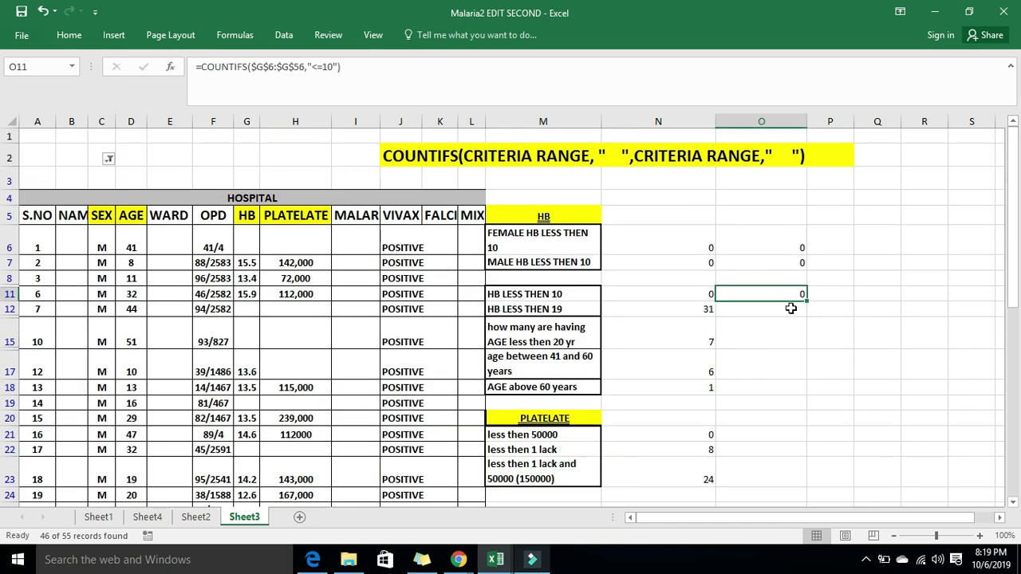
- Fill the COUNTIFS formula from O11 down into O12, the row for HB less than 19
click(790, 309)
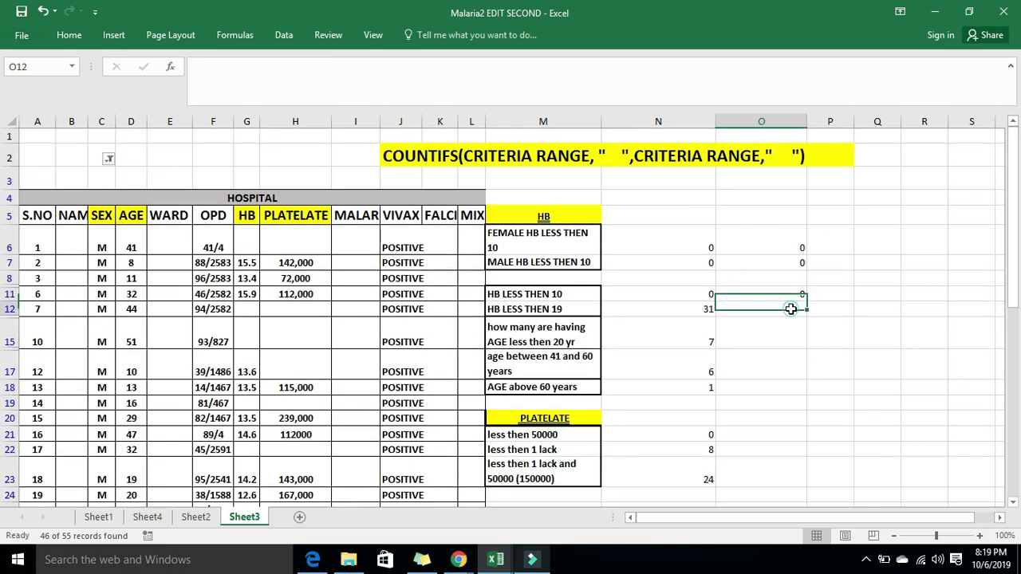
click(536, 310)
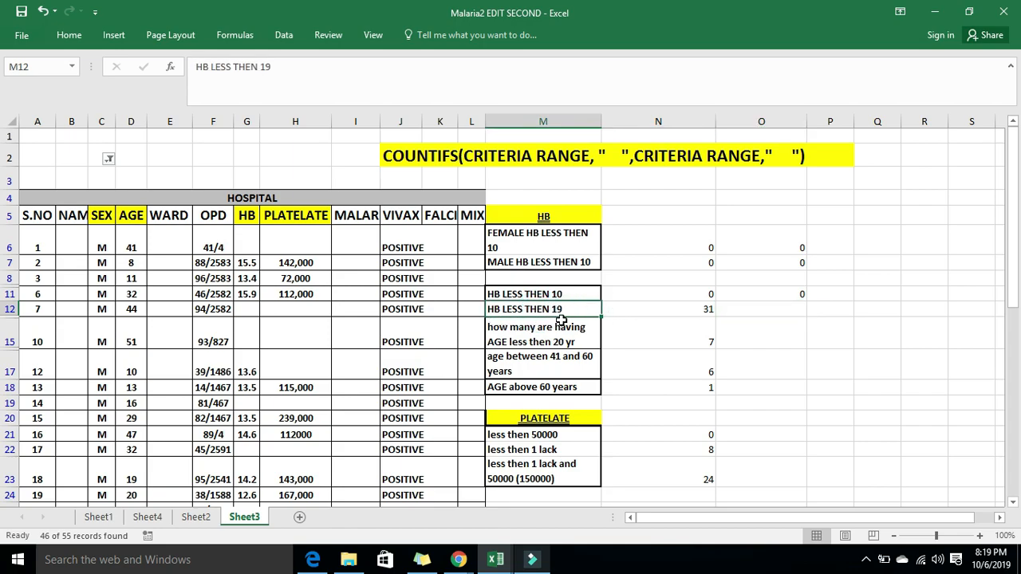
click(795, 311)
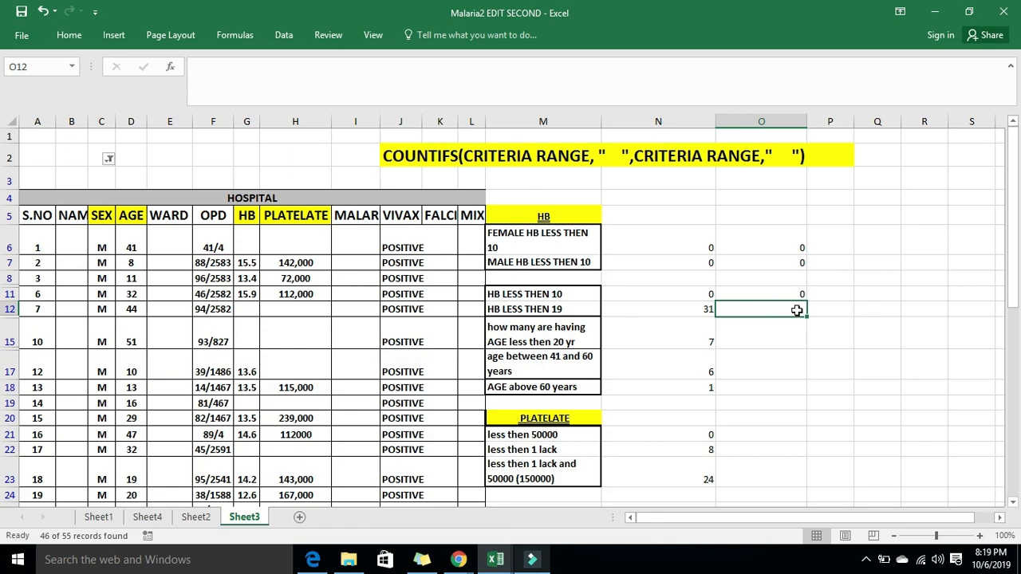
click(795, 294)
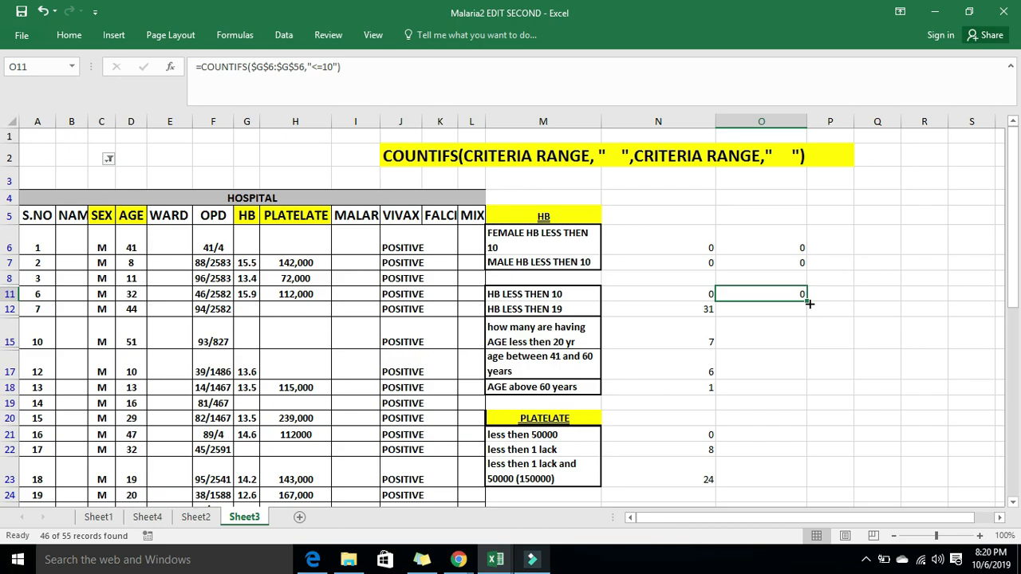
drag(807, 302, 804, 314)
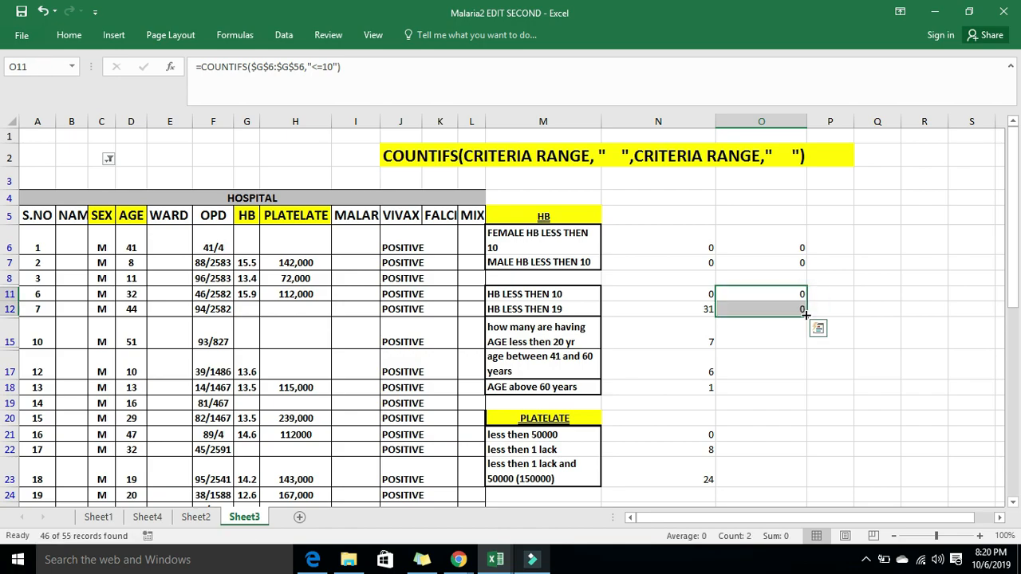
- Change the criterion in the O12 COUNTIFS formula to "<=19"
click(792, 310)
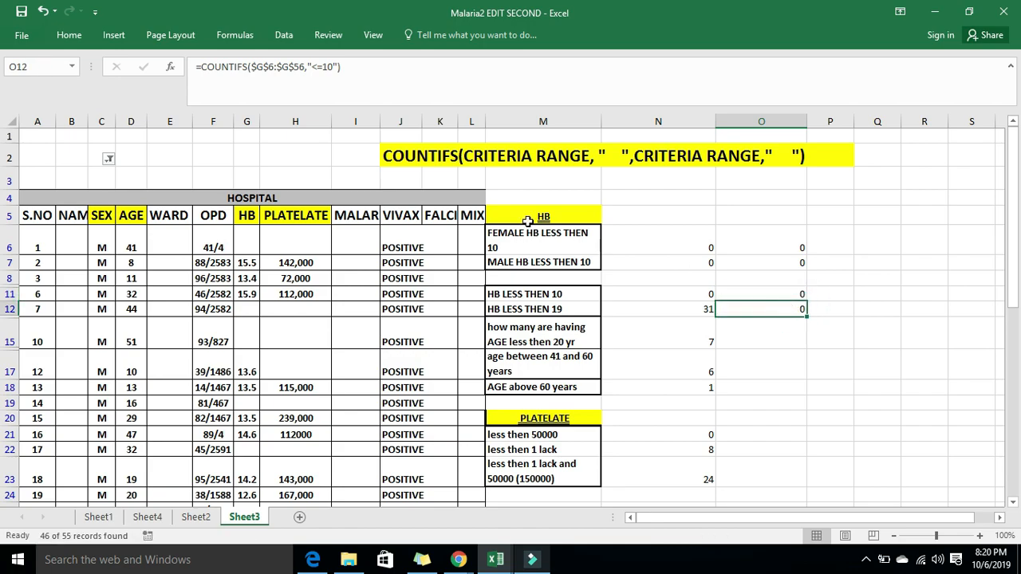
click(334, 67)
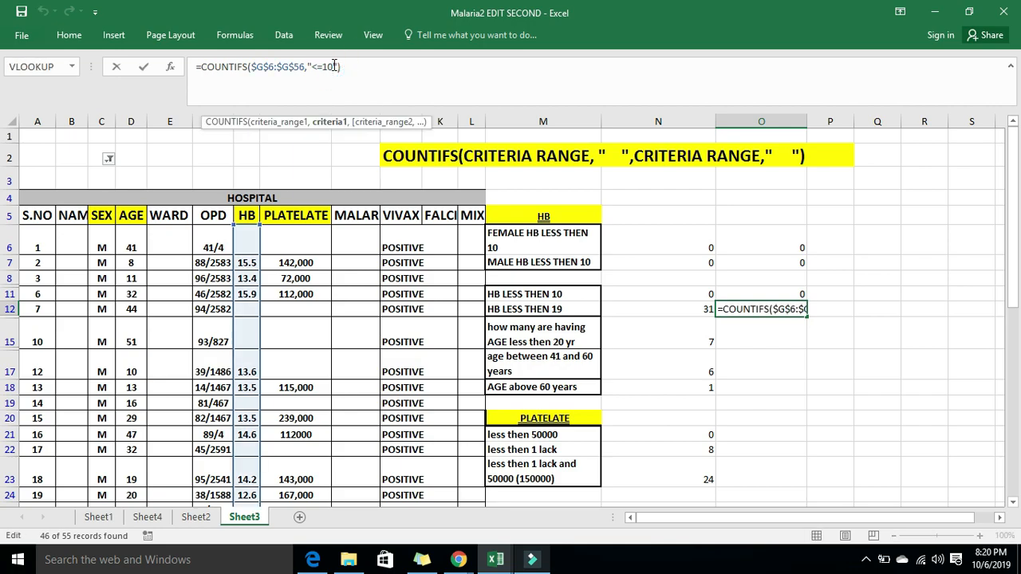
key(BackSpace)
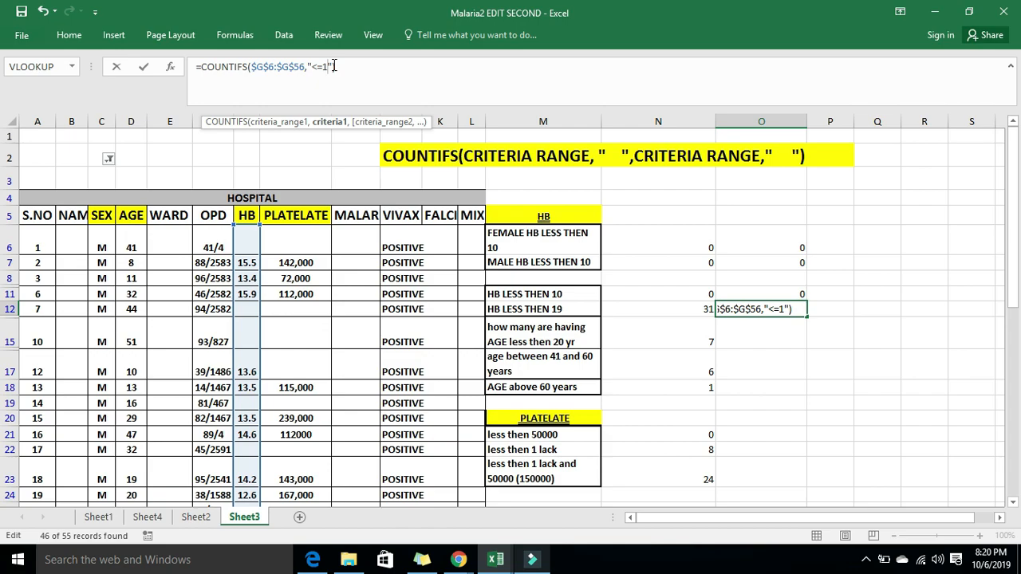
text(9)
click(343, 68)
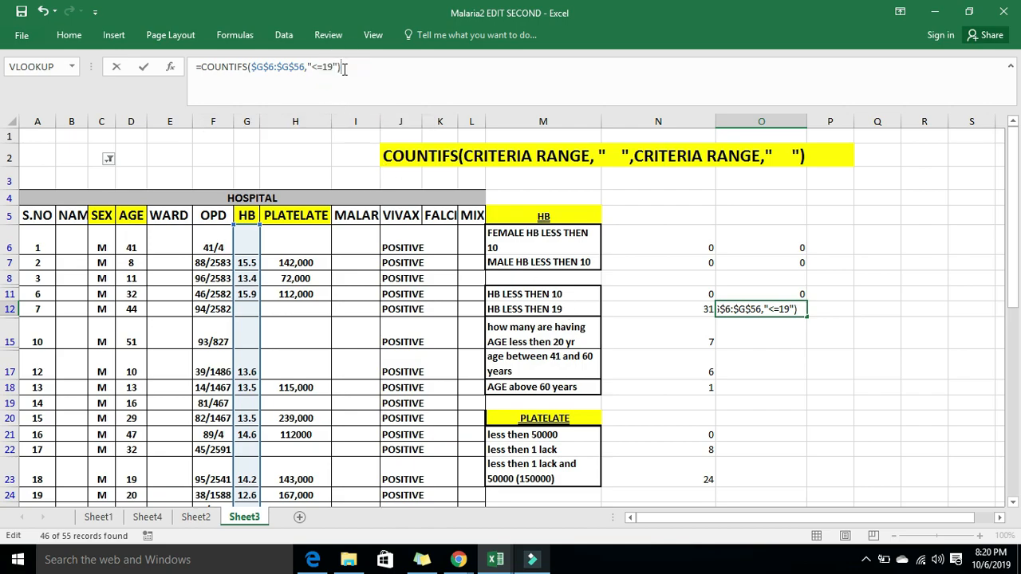
key(Return)
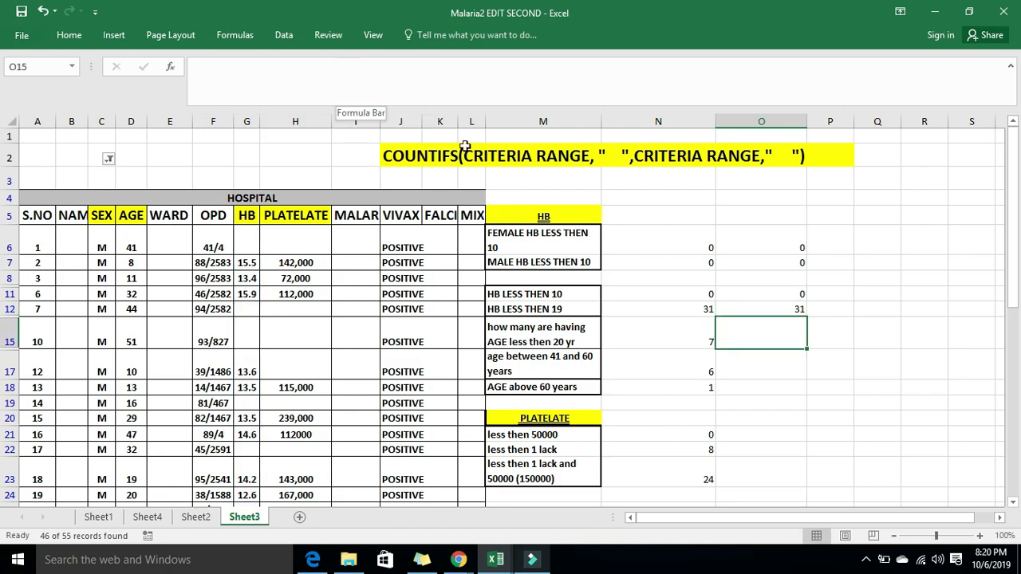
- Go through the HB values down column G and compare them with the HB less than 19 count in O12
click(794, 312)
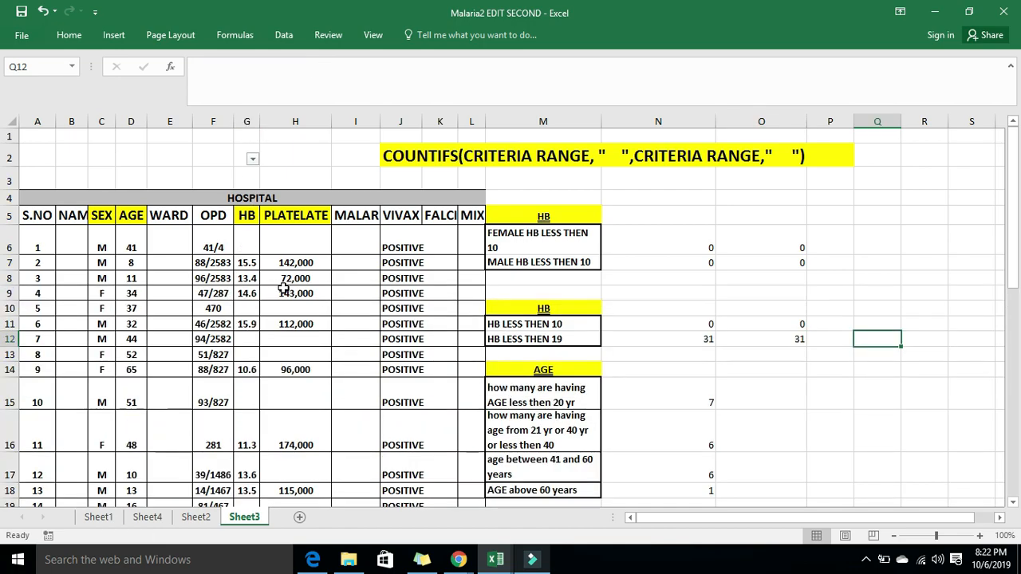
key(Down)
key(Down)
key(Down)
key(Down)
key(Down)
key(Down)
key(Down)
key(Down)
key(Down)
key(Down)
key(Down)
key(Down)
key(Down)
key(Down)
key(Down)
key(Down)
key(Down)
key(Down)
key(Down)
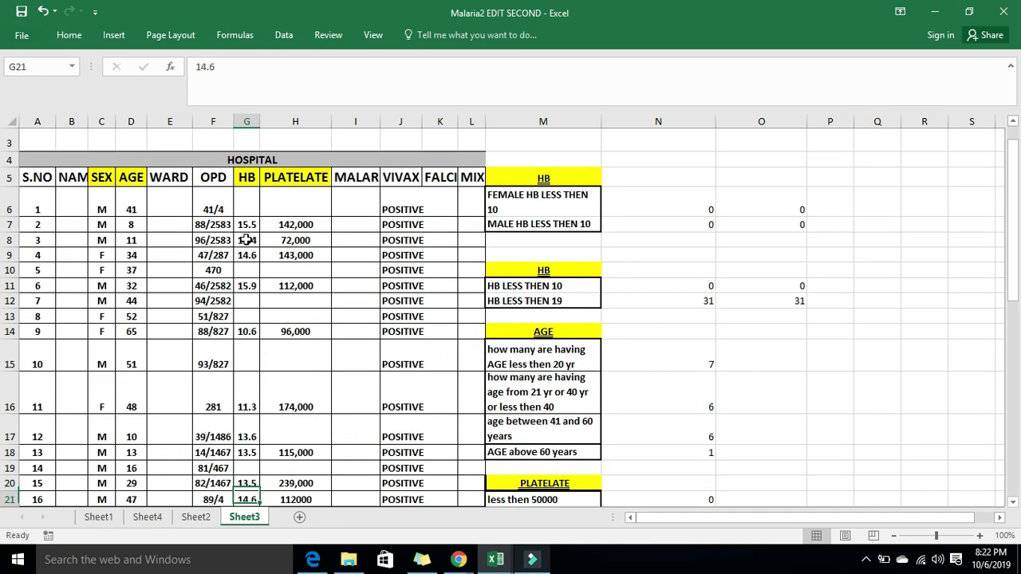
key(Down)
key(Down)
key(Down)
key(Down)
key(Down)
key(Down)
key(Down)
key(Down)
key(Down)
key(Down)
key(Down)
key(Down)
key(Down)
key(Down)
key(Down)
key(Down)
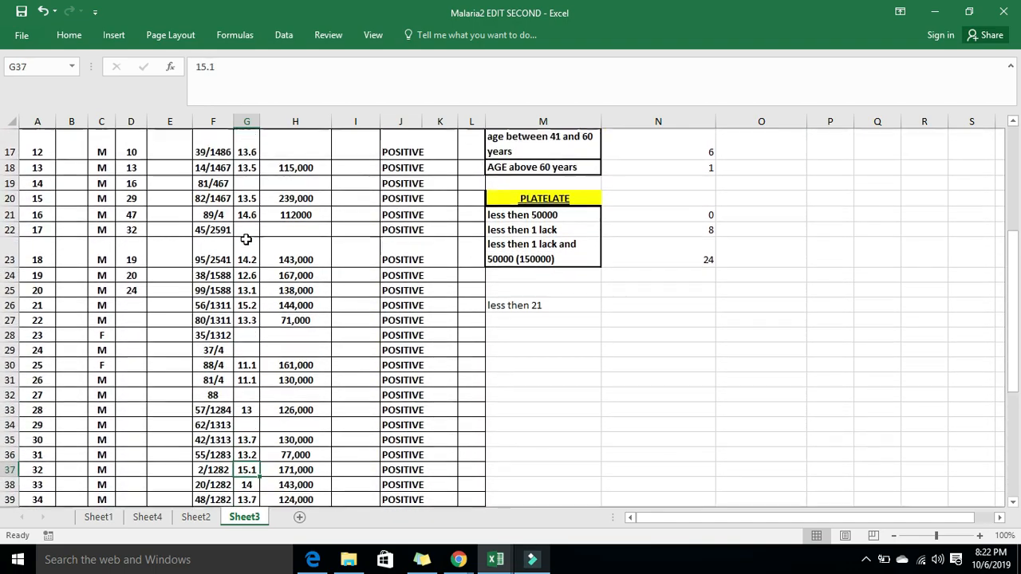
key(Down)
key(Down)
key(Down)
key(Down)
key(Down)
key(Down)
key(Down)
key(Down)
key(Down)
key(Down)
key(Down)
key(Down)
key(Down)
key(Down)
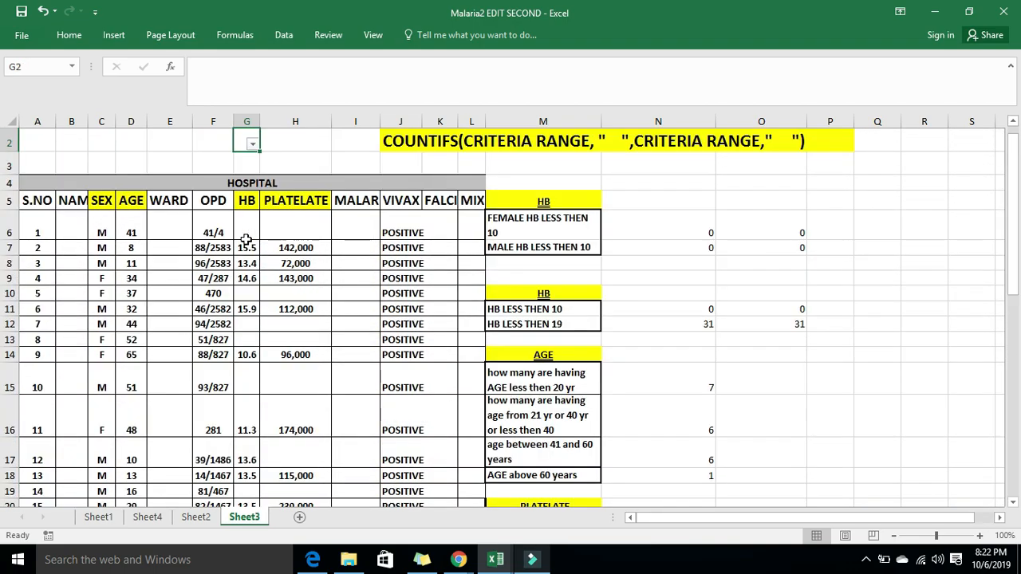
click(801, 324)
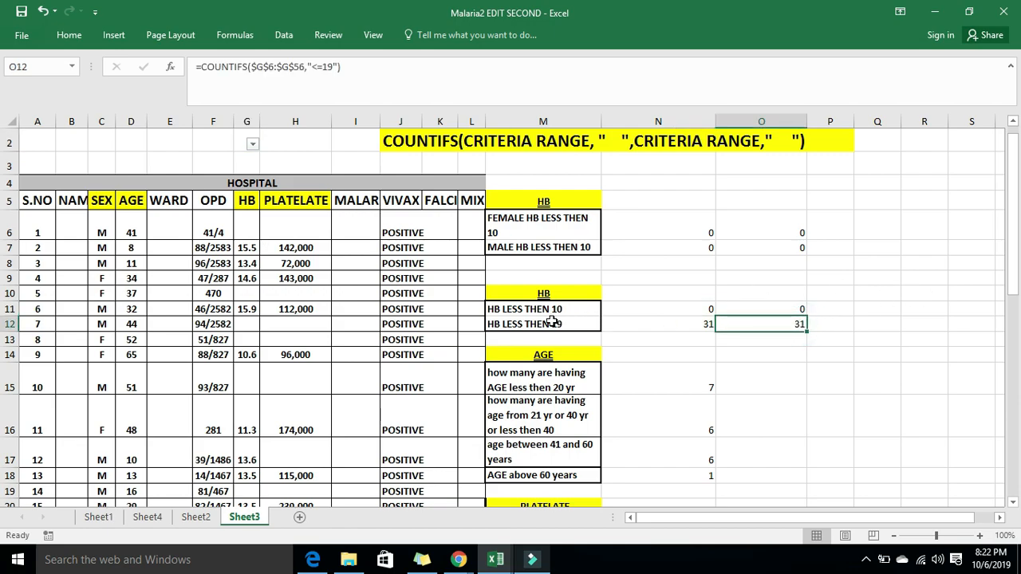
click(253, 248)
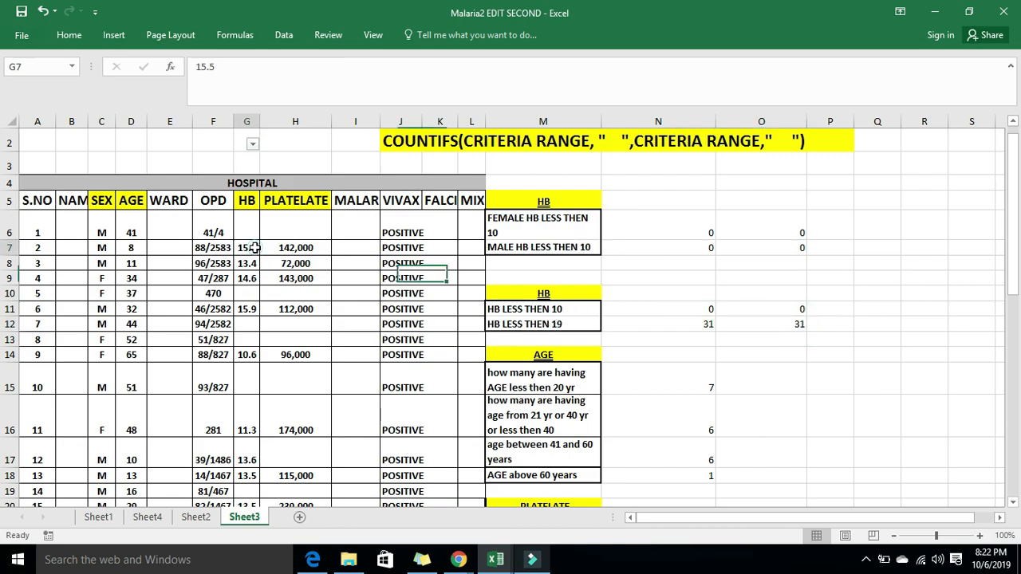
- Start a COUNTIFS formula in O15 for the age less than 20 count and open its function arguments
click(785, 384)
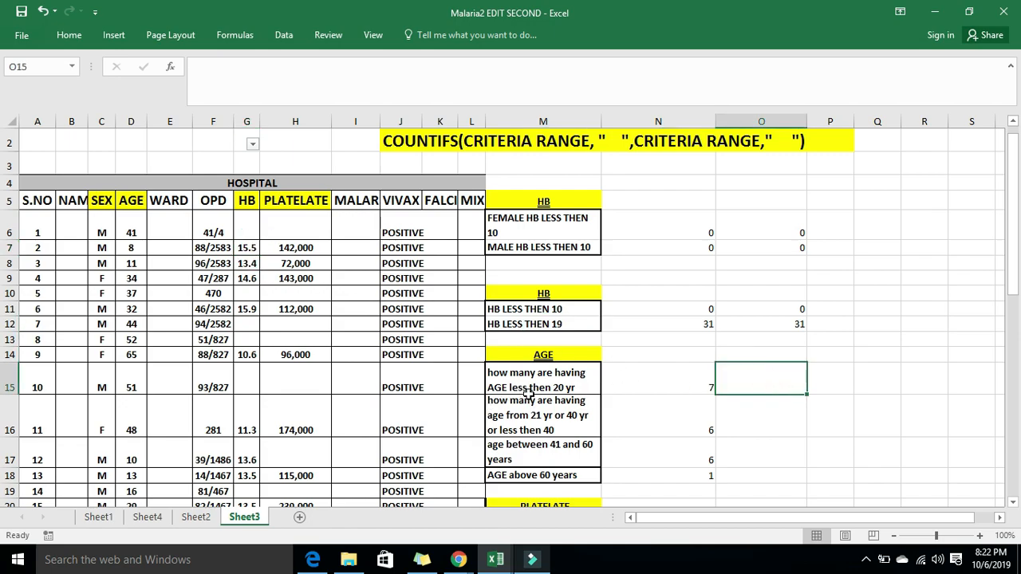
click(700, 386)
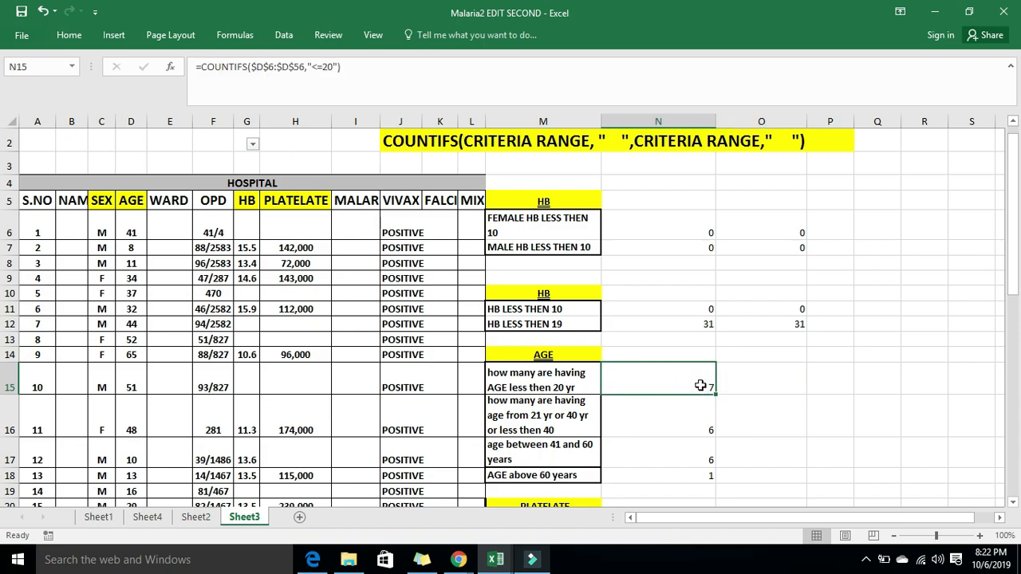
click(134, 202)
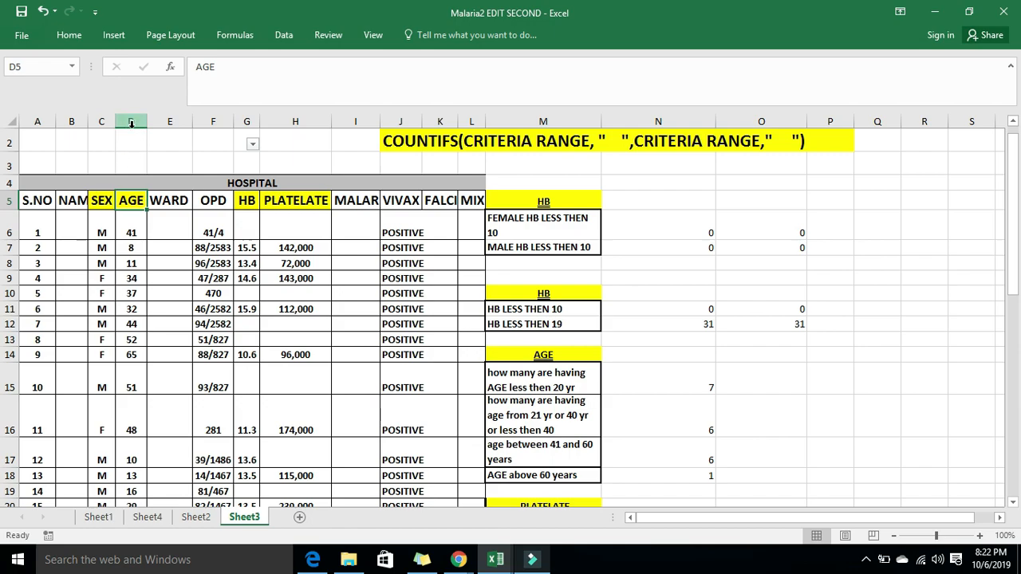
click(131, 200)
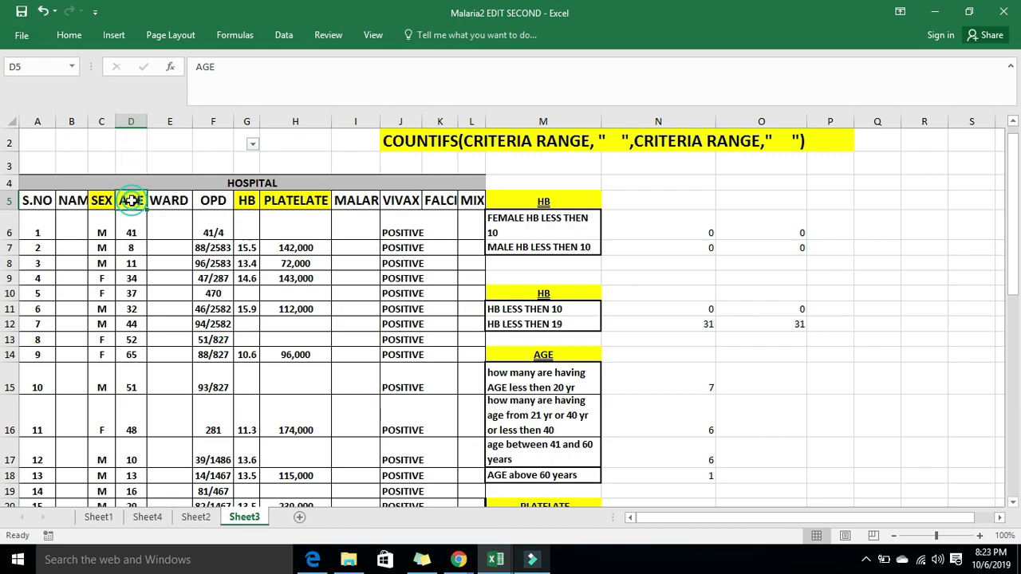
click(668, 380)
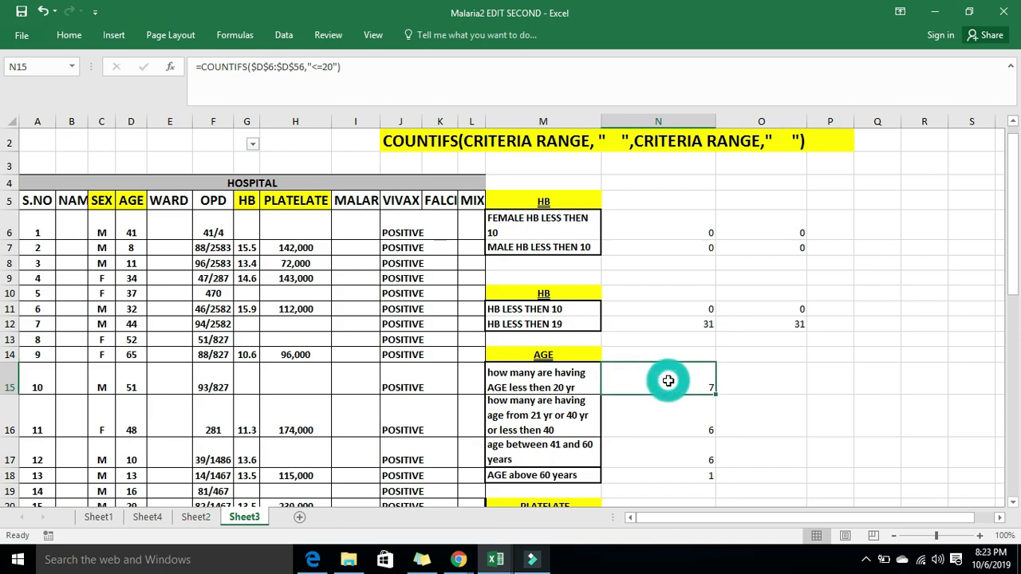
click(780, 389)
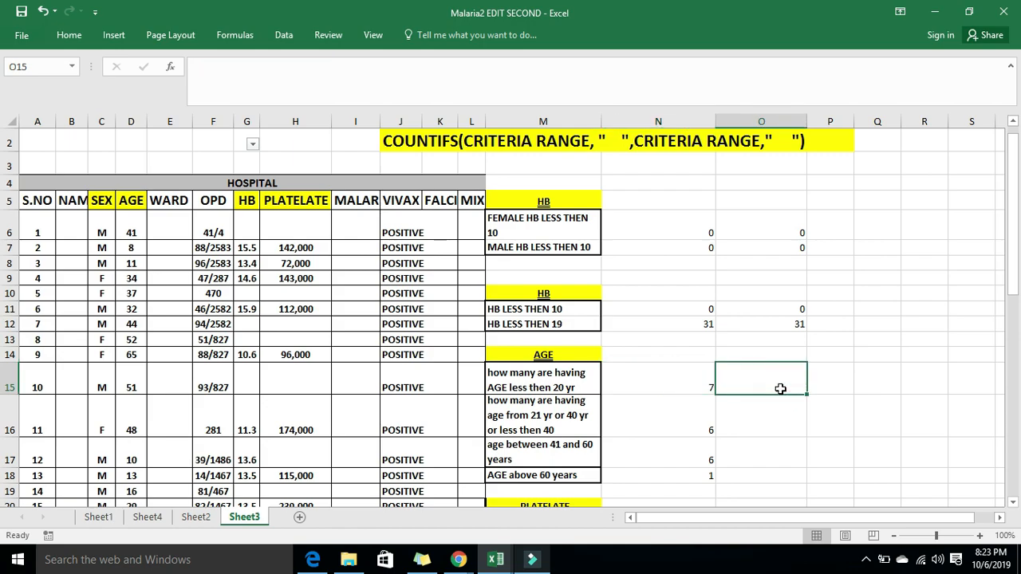
text(=)
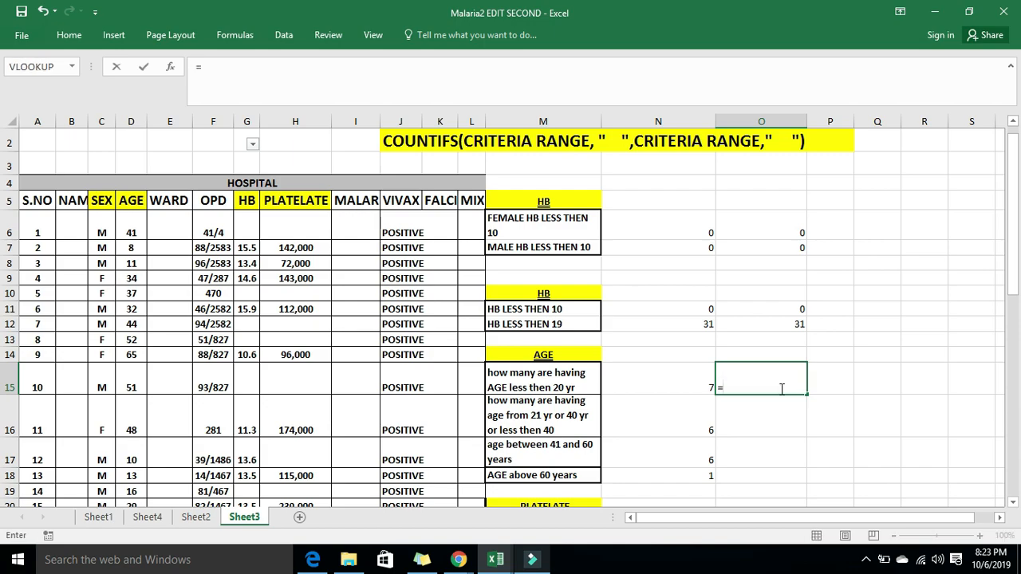
text(COUNTI)
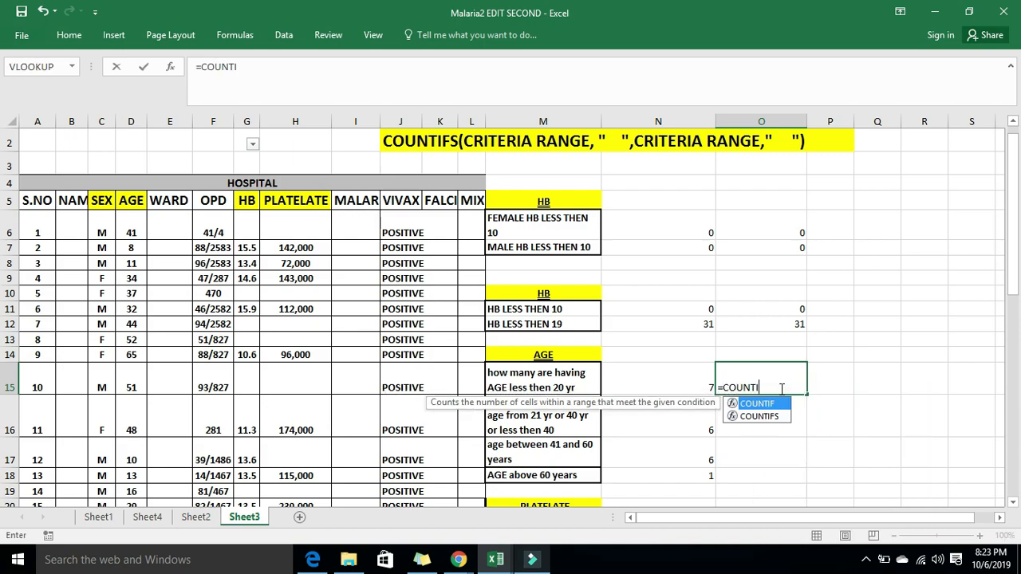
text(FS()
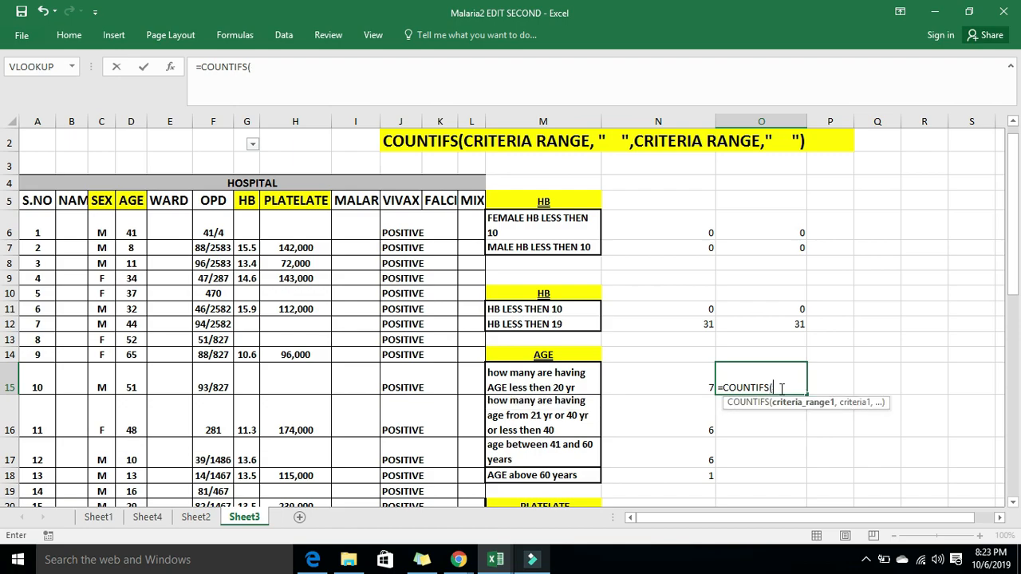
click(169, 68)
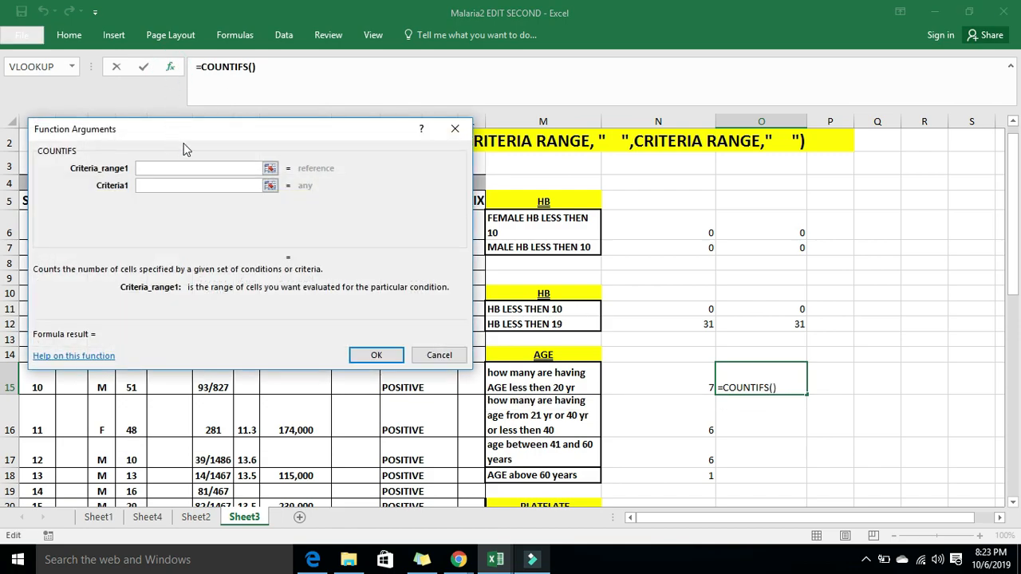
- Set the first criteria range of the O15 COUNTIFS formula to the AGE column as the absolute range $D$6:$D$56
click(271, 169)
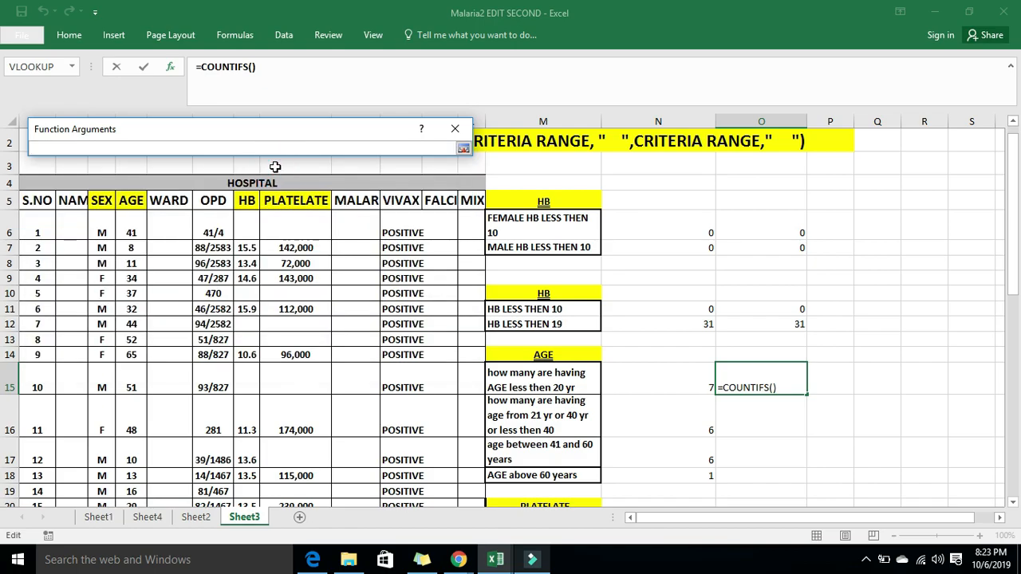
drag(135, 222, 132, 471)
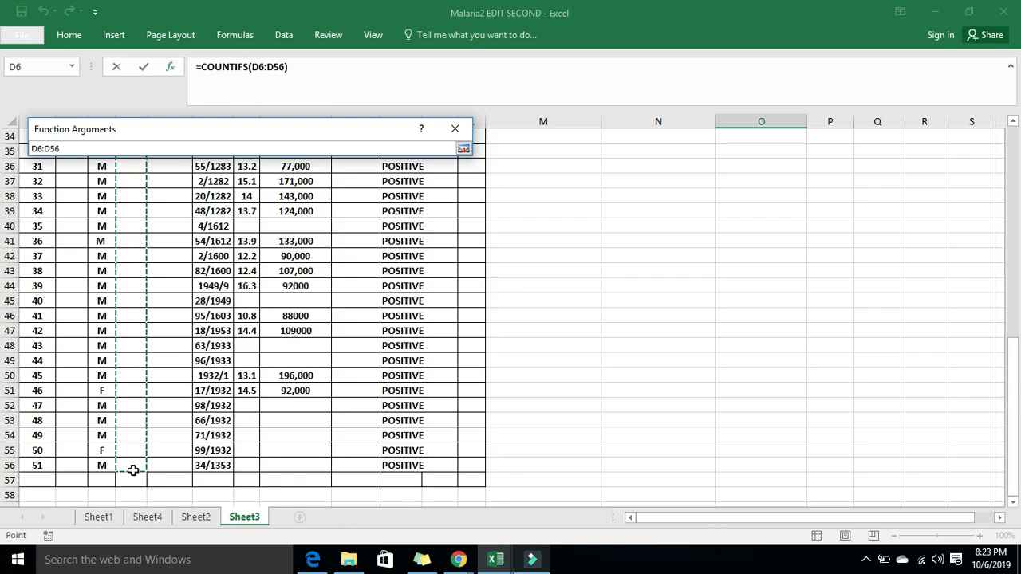
key(F4)
key(Return)
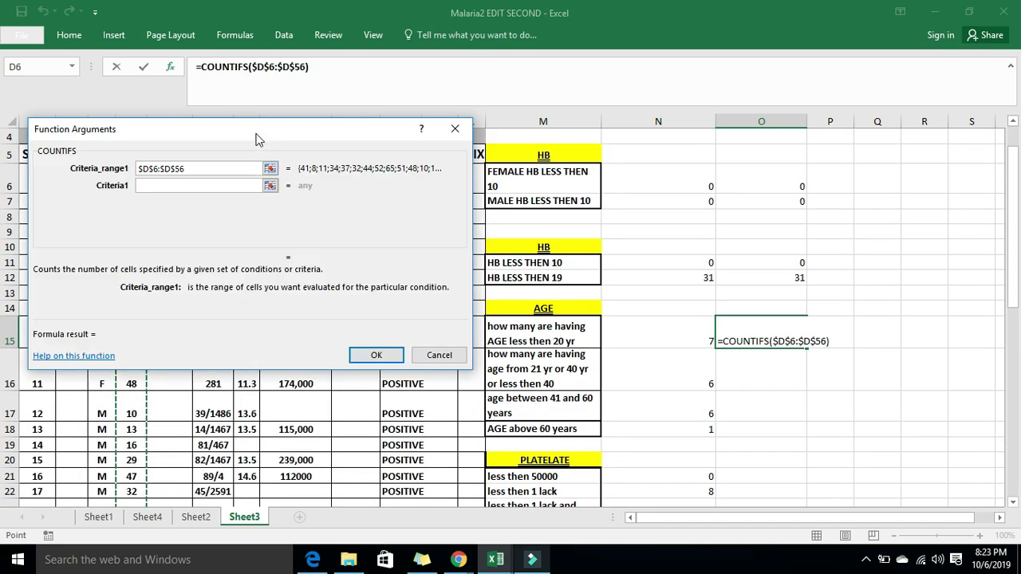
- Set the first criterion of the O15 COUNTIFS to "<=20" and complete the formula
drag(255, 130, 231, 252)
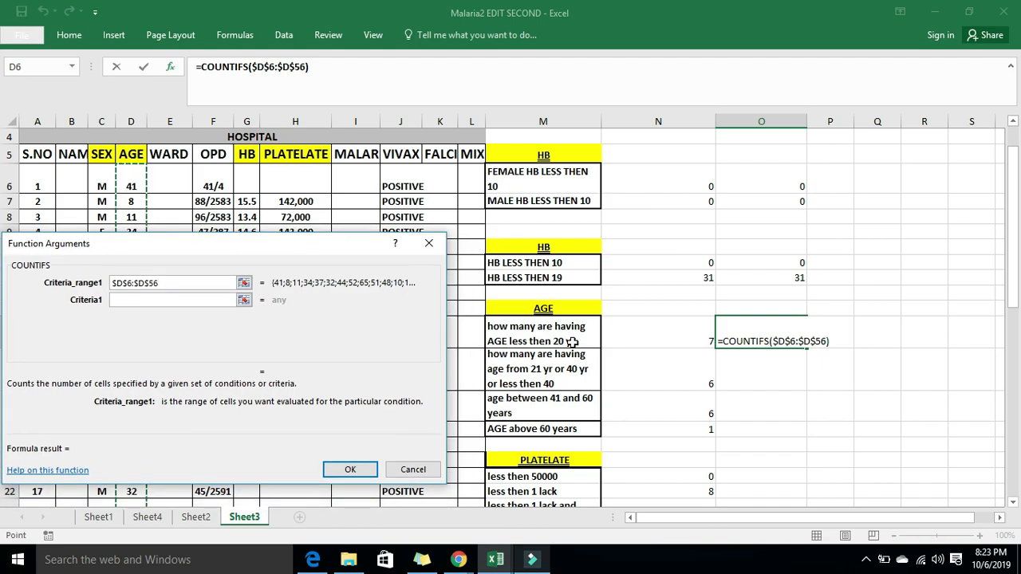
click(138, 299)
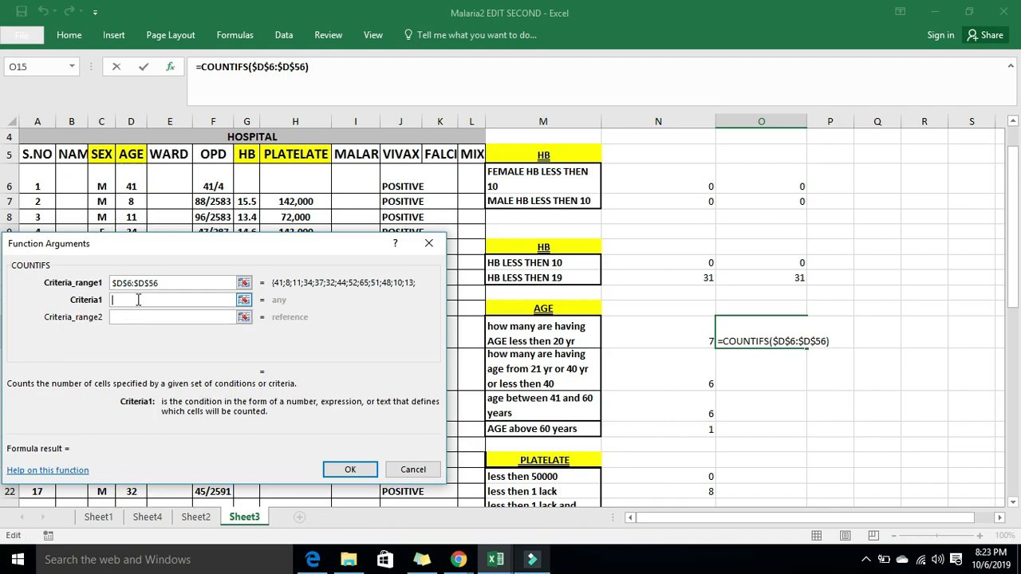
text("<=20")
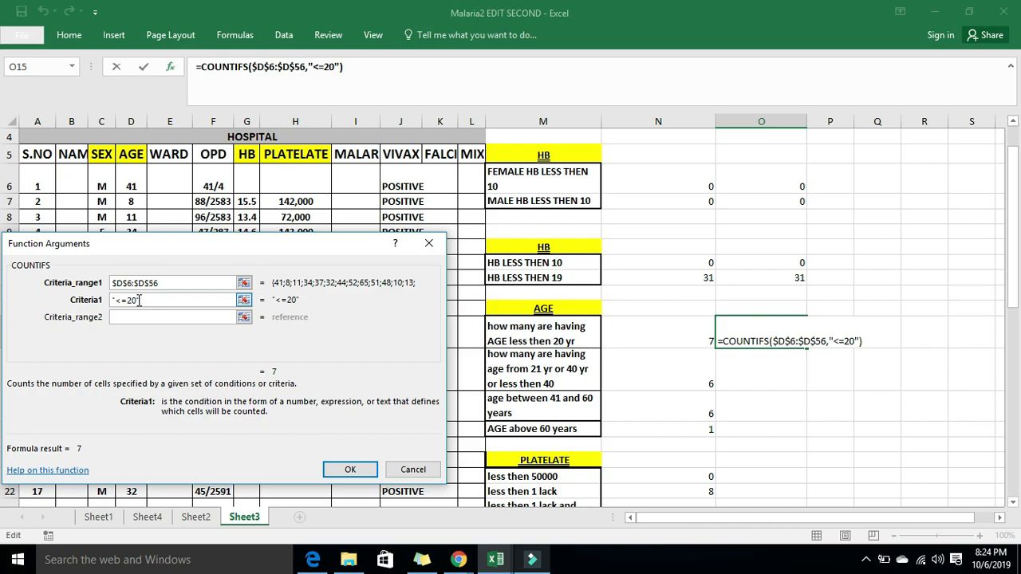
click(360, 471)
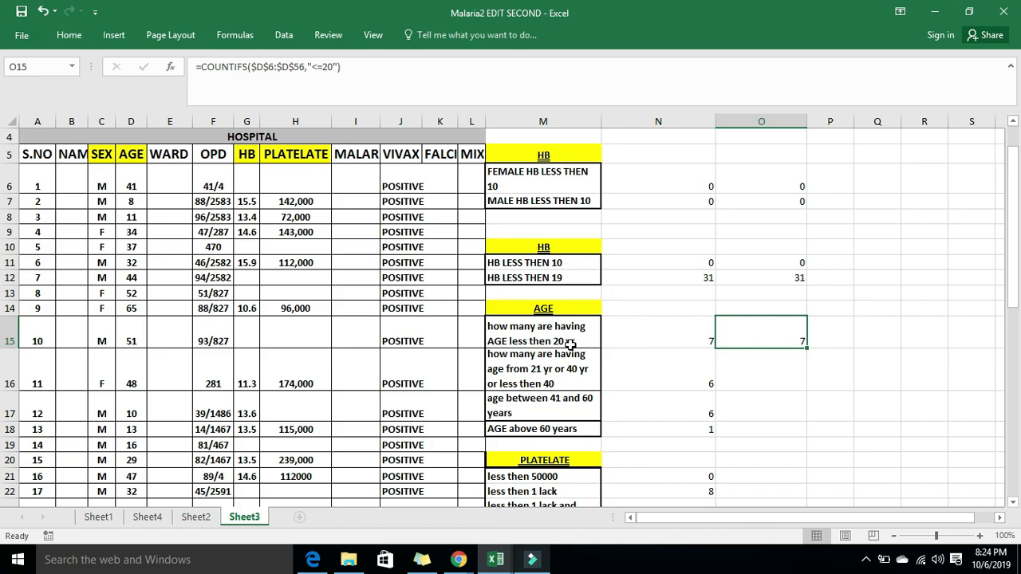
- Go through the ages down column D to check them against the age less than 20 count in O15
click(129, 184)
key(Down)
key(Down)
key(Down)
key(Down)
key(Down)
key(Down)
key(Down)
key(Down)
key(Down)
key(Down)
key(Down)
key(Down)
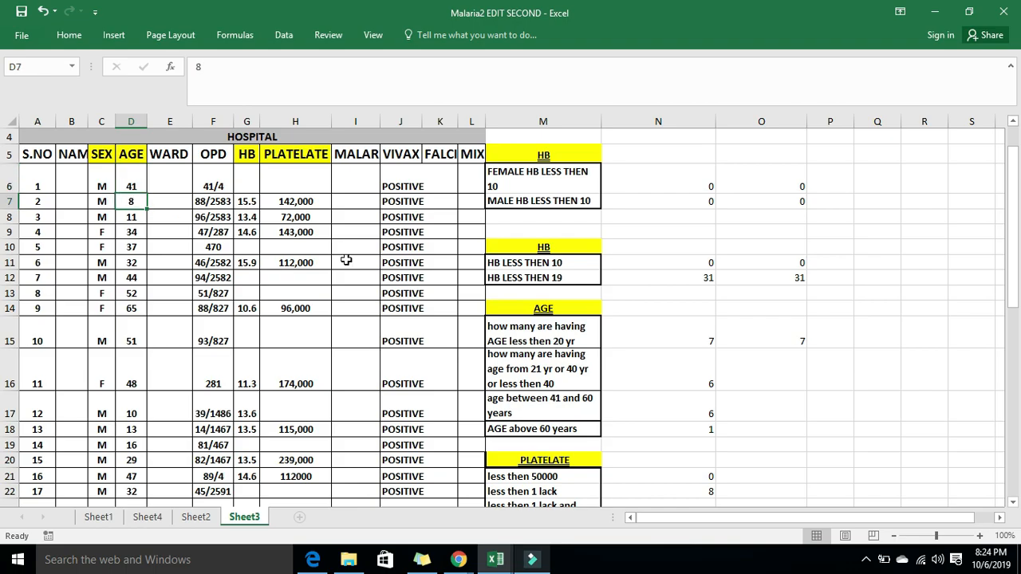
key(Down)
key(Down)
key(Down)
key(Down)
key(Down)
key(Down)
key(Down)
key(Down)
key(Down)
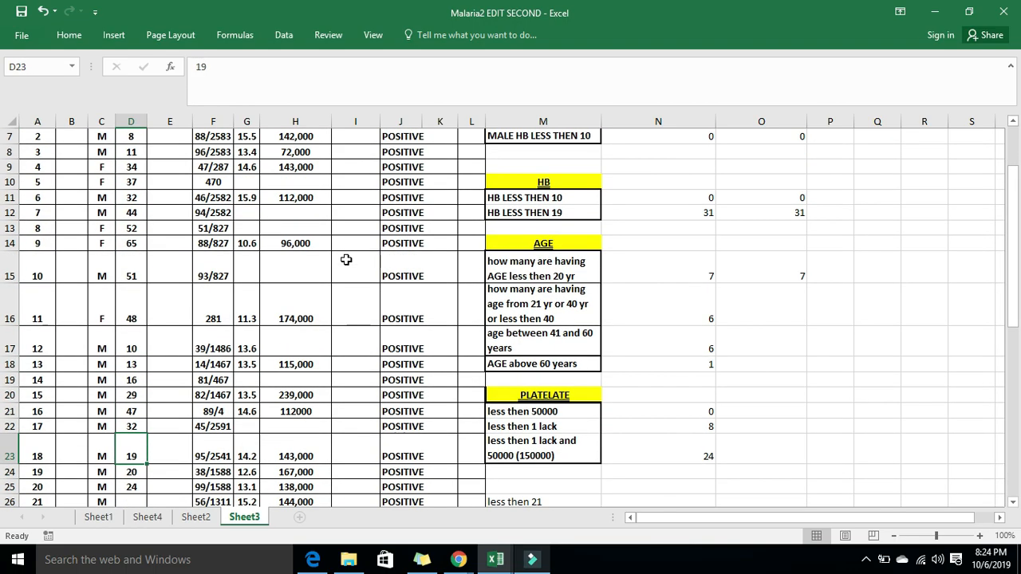
key(Down)
key(Down)
key(Down)
key(Down)
key(Down)
key(Down)
key(Down)
key(Down)
key(Down)
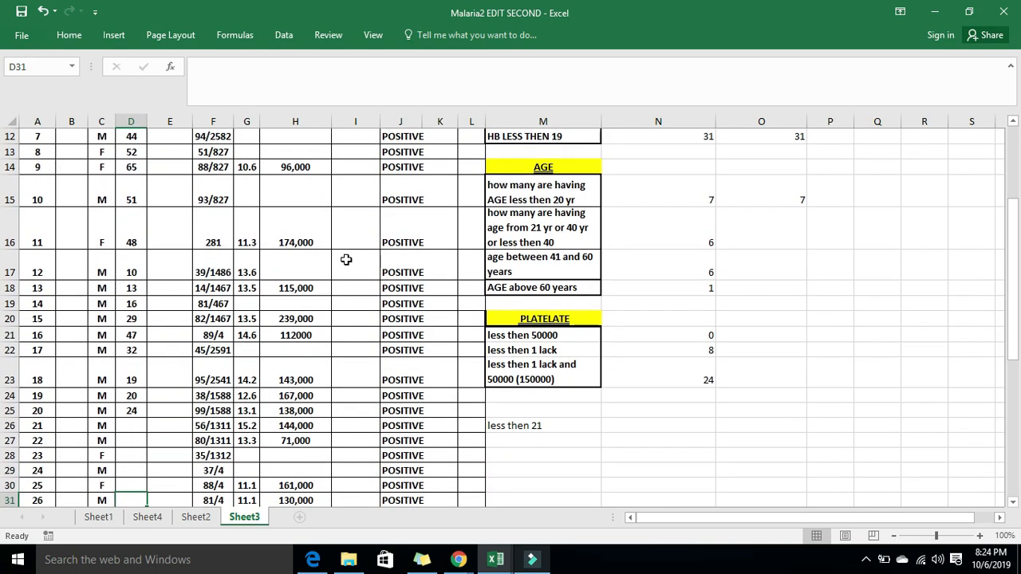
key(Down)
key(Down)
key(Down)
key(Down)
key(Down)
key(Down)
key(Down)
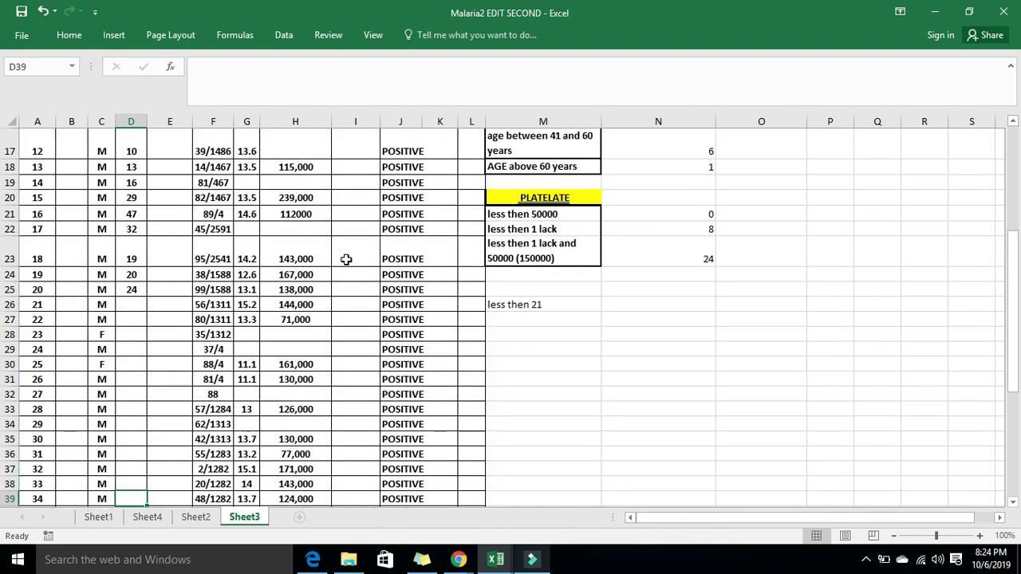
key(Down)
key(Down)
key(Down)
key(Down)
key(Down)
key(Down)
key(Down)
key(Down)
key(Down)
key(Down)
key(Down)
key(Down)
key(Down)
key(Down)
key(Down)
key(Down)
key(Down)
key(Down)
key(Down)
key(Down)
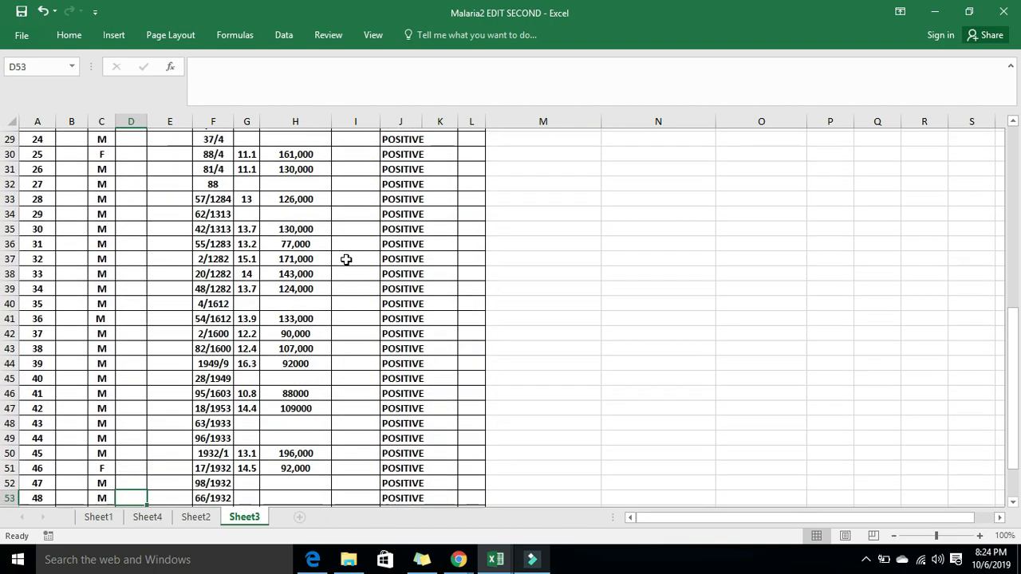
key(Up)
key(Up)
key(Up)
key(Up)
key(Up)
key(Up)
key(Up)
key(Up)
key(Up)
key(Up)
key(Up)
key(Up)
key(Up)
key(Up)
key(Up)
key(Up)
key(Up)
key(Up)
key(Up)
key(Up)
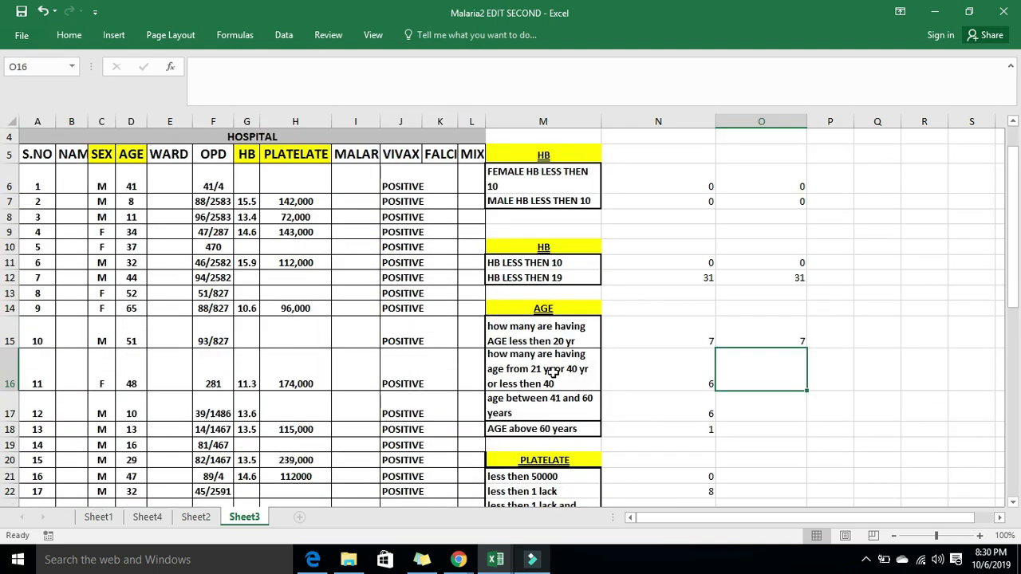
- Start a COUNTIFS formula in O16 for the age 21 to 40 count and open its function arguments
click(552, 372)
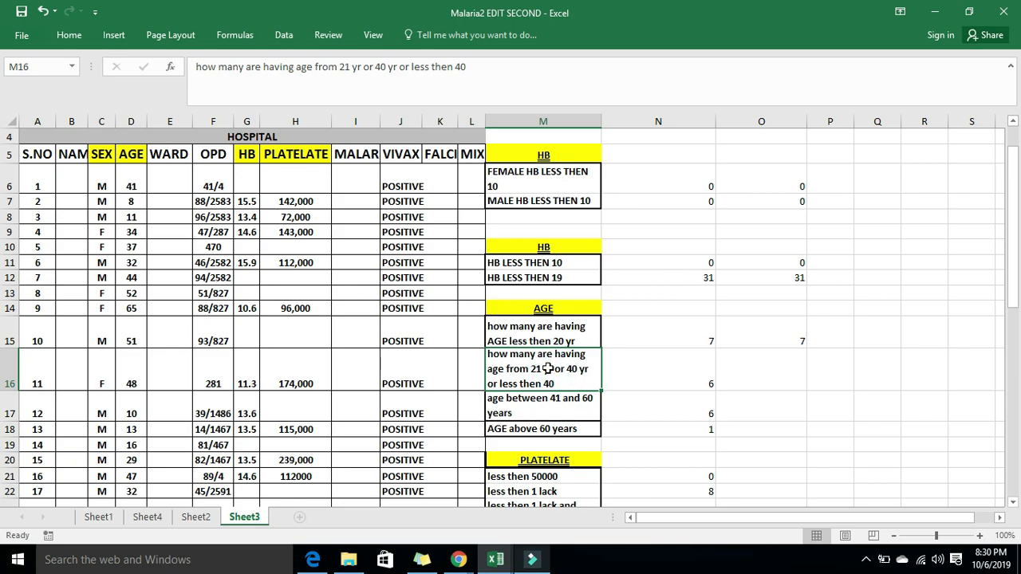
double_click(755, 376)
text(=COUNTS)
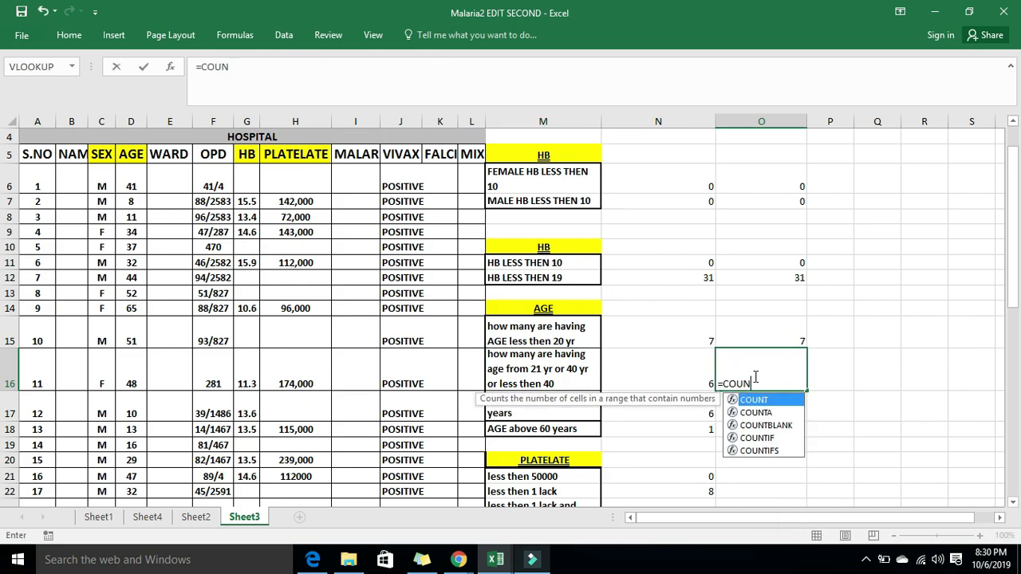
key(BackSpace)
text(I)
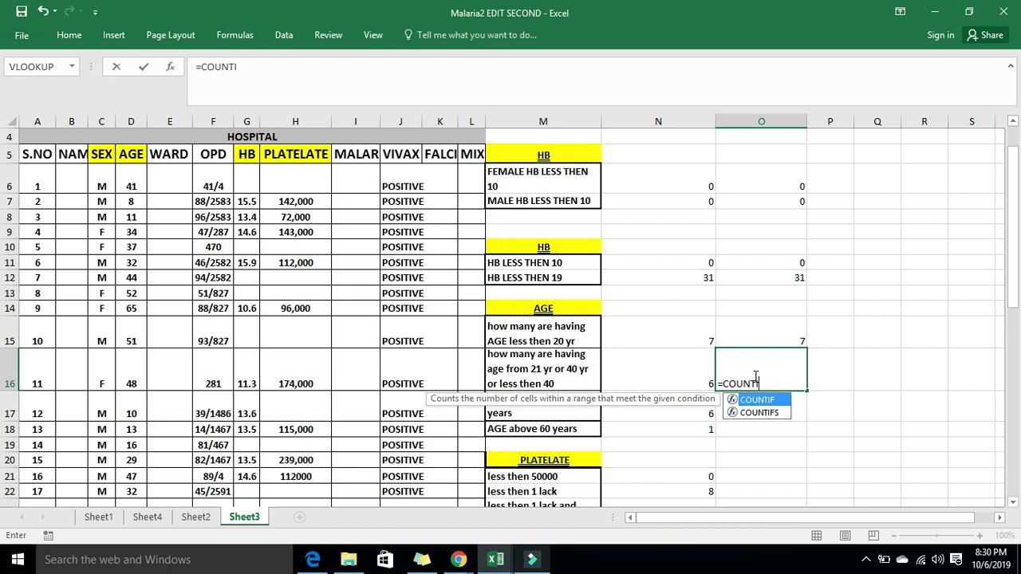
double_click(771, 421)
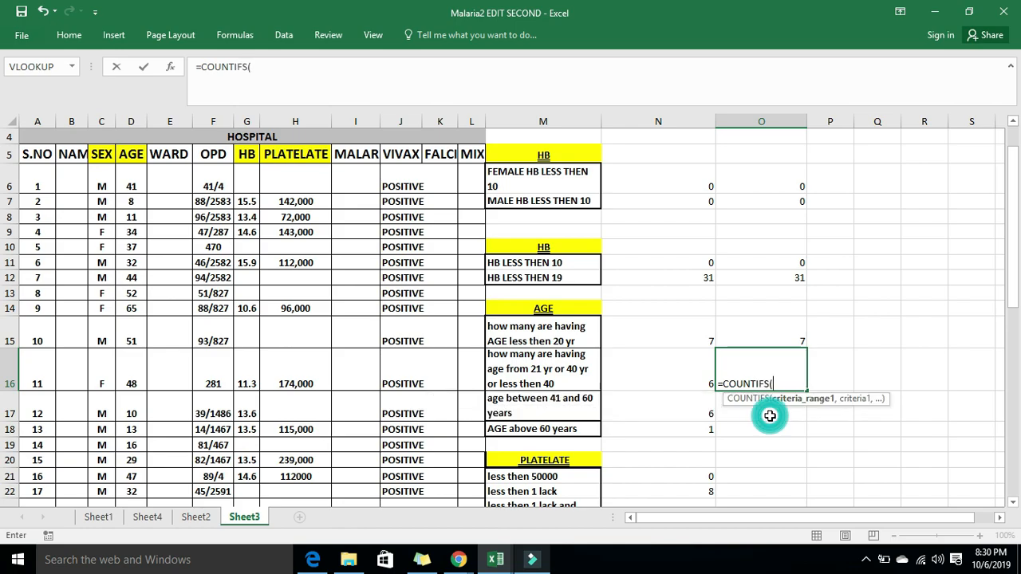
click(171, 68)
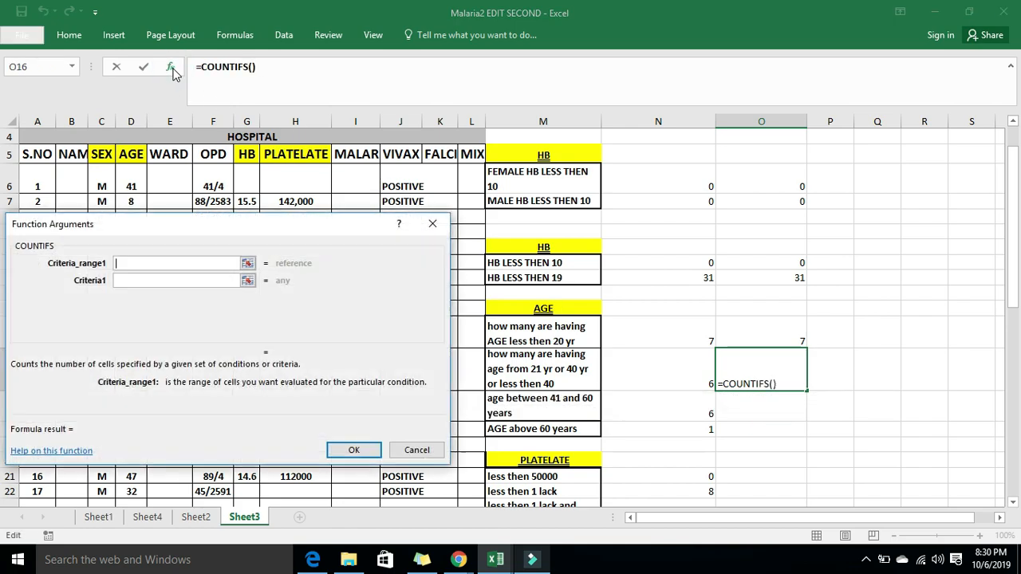
- Set the first criteria range of the O16 COUNTIFS formula to the absolute AGE range $D$6:$D$56
click(248, 264)
drag(265, 227, 518, 202)
drag(134, 183, 124, 469)
key(F4)
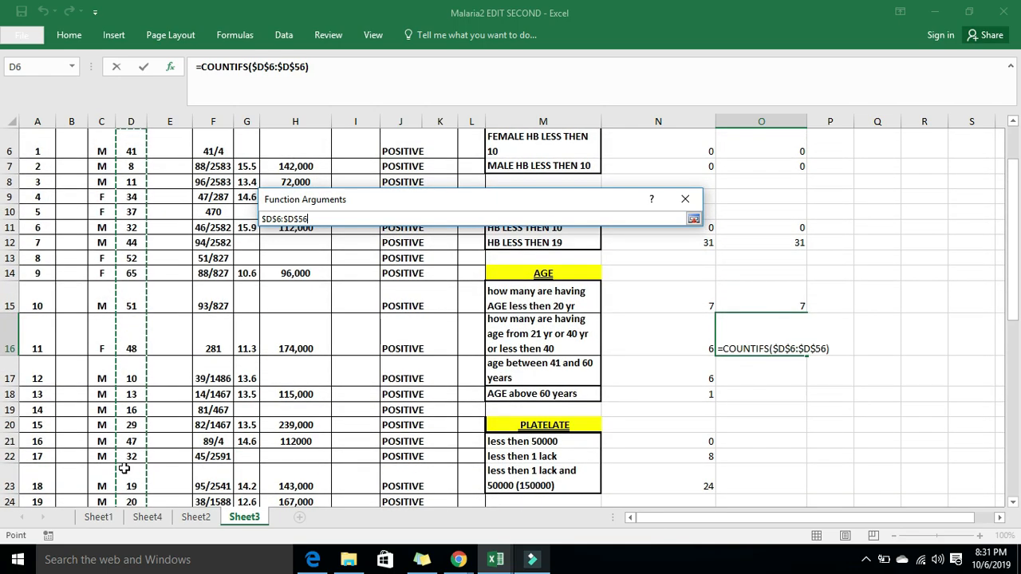
key(Return)
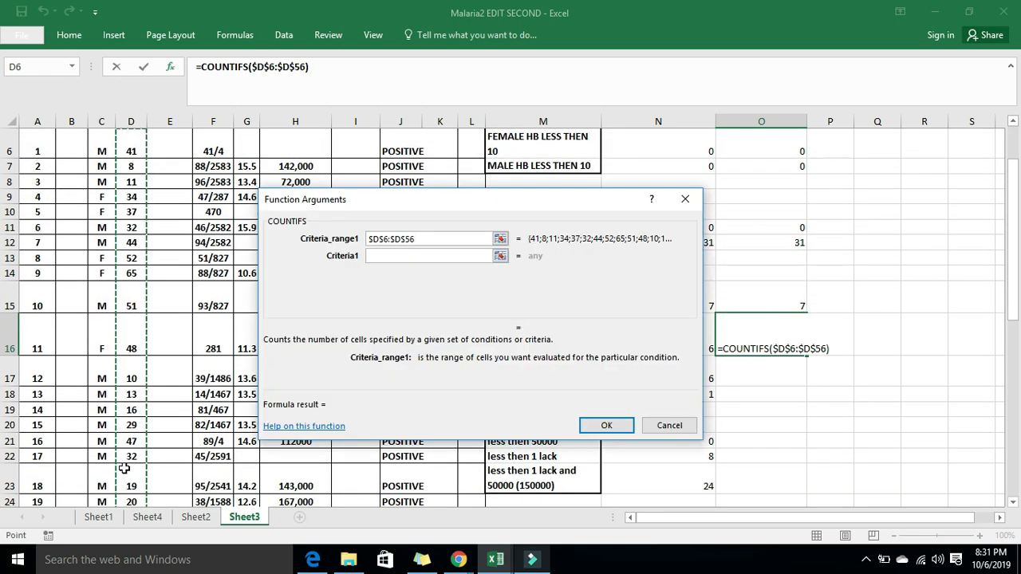
- Enter ">=21" as the first criterion of the O16 COUNTIFS formula
click(393, 204)
drag(393, 204, 155, 197)
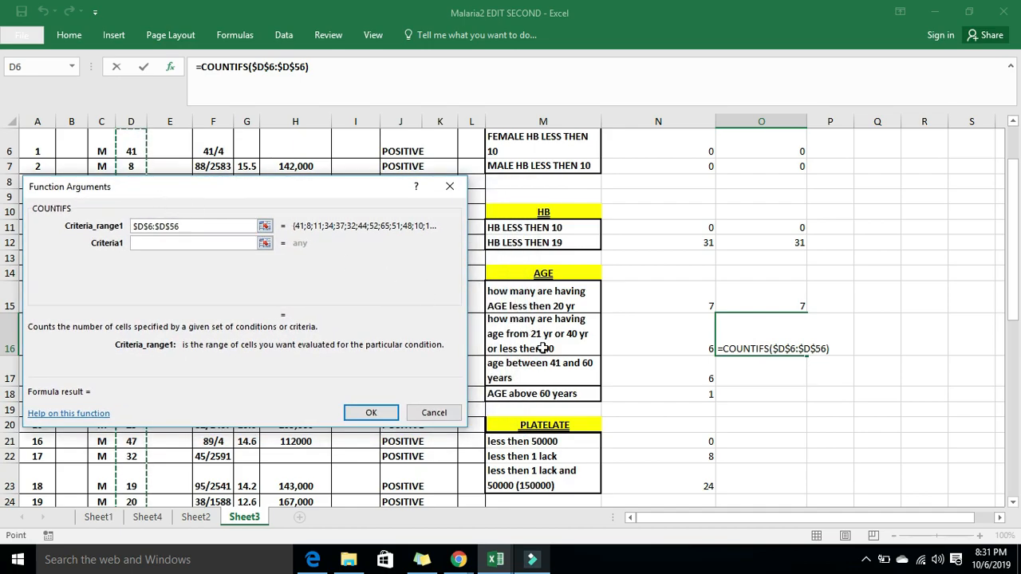
click(166, 243)
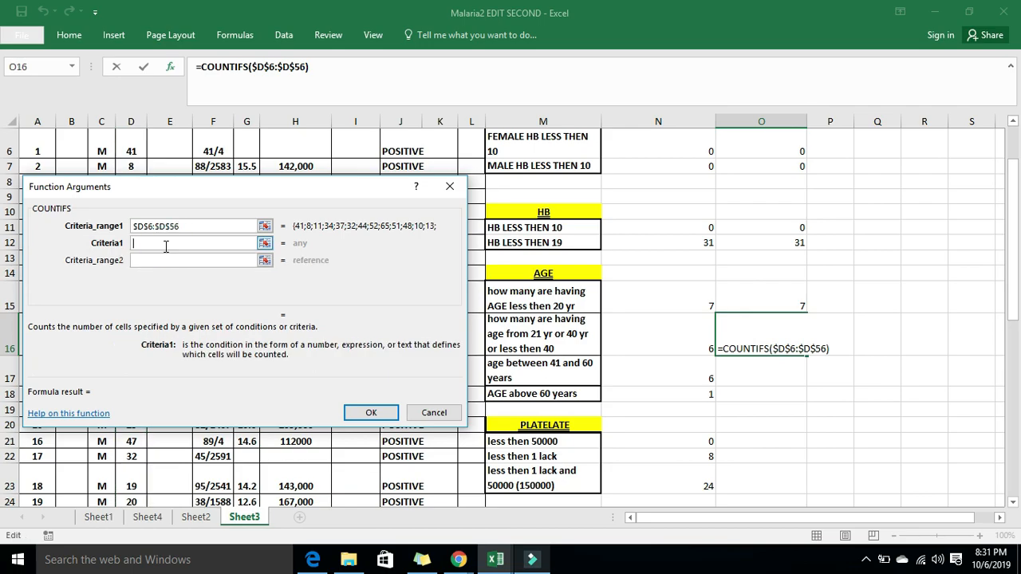
text(">=21)
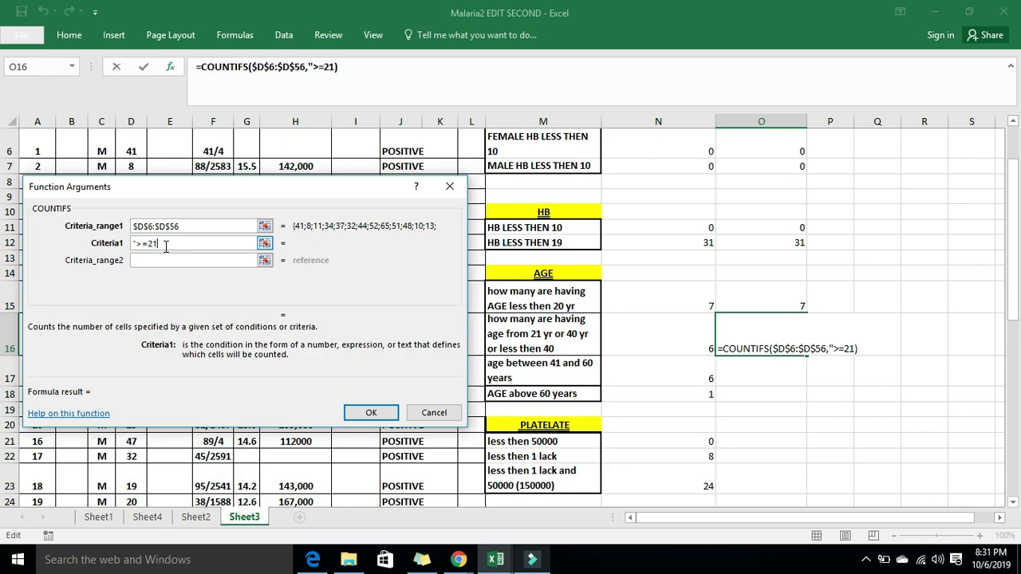
text(")
- Set the second criteria range of the O16 COUNTIFS formula to the same absolute AGE range, $D$6:$D$56
click(265, 262)
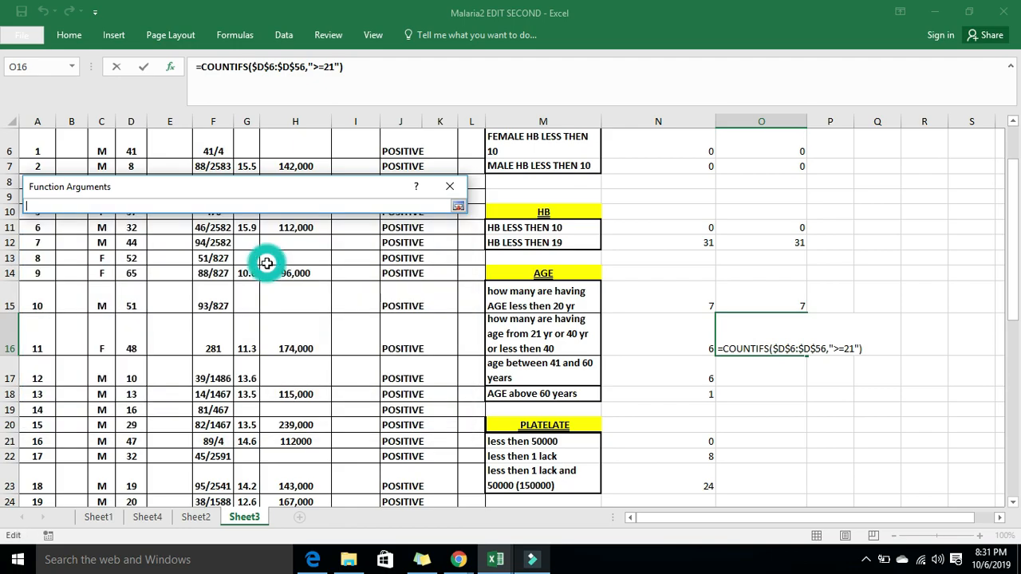
drag(246, 193, 486, 194)
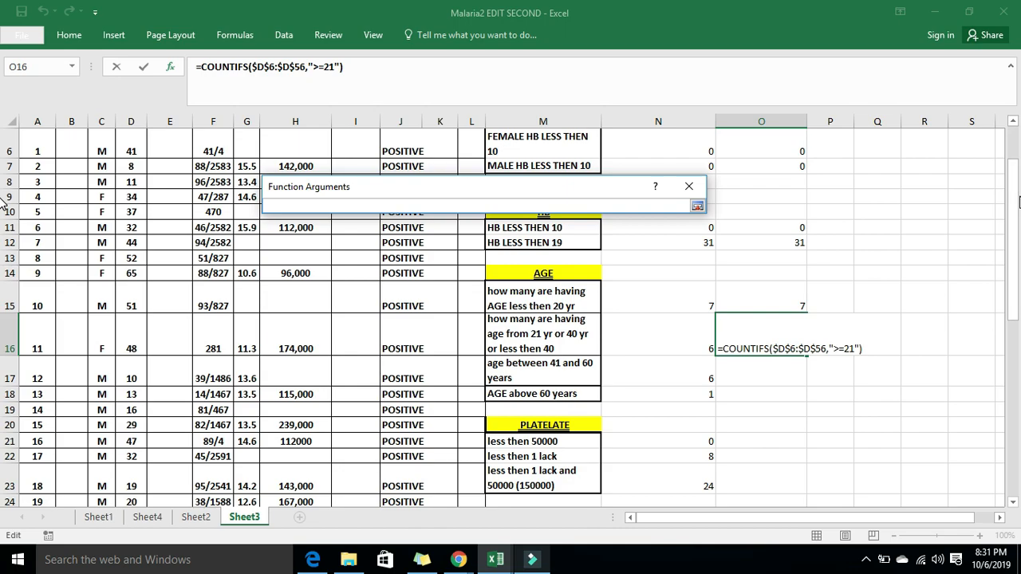
drag(1015, 201, 1013, 160)
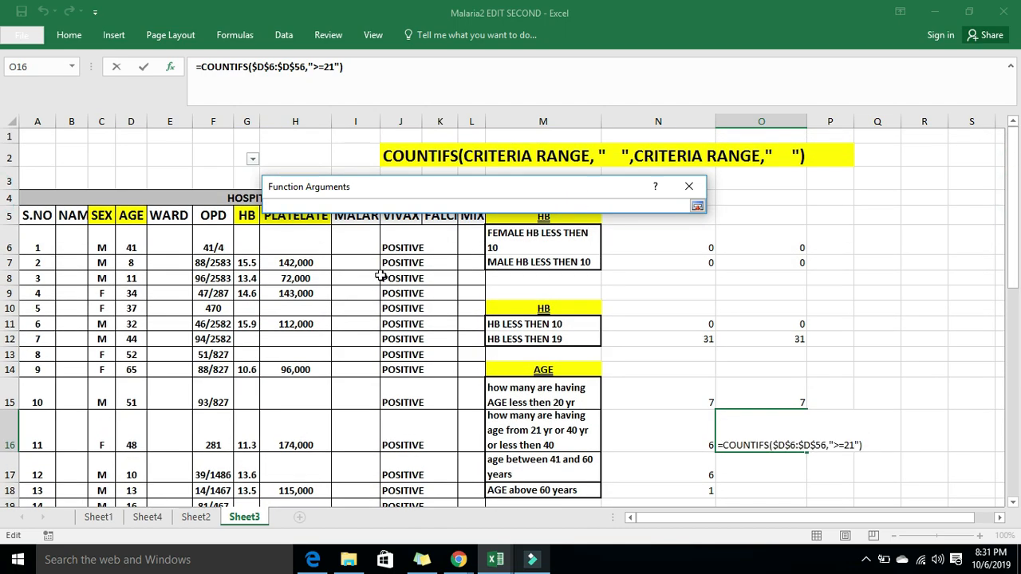
click(131, 241)
drag(130, 241, 131, 466)
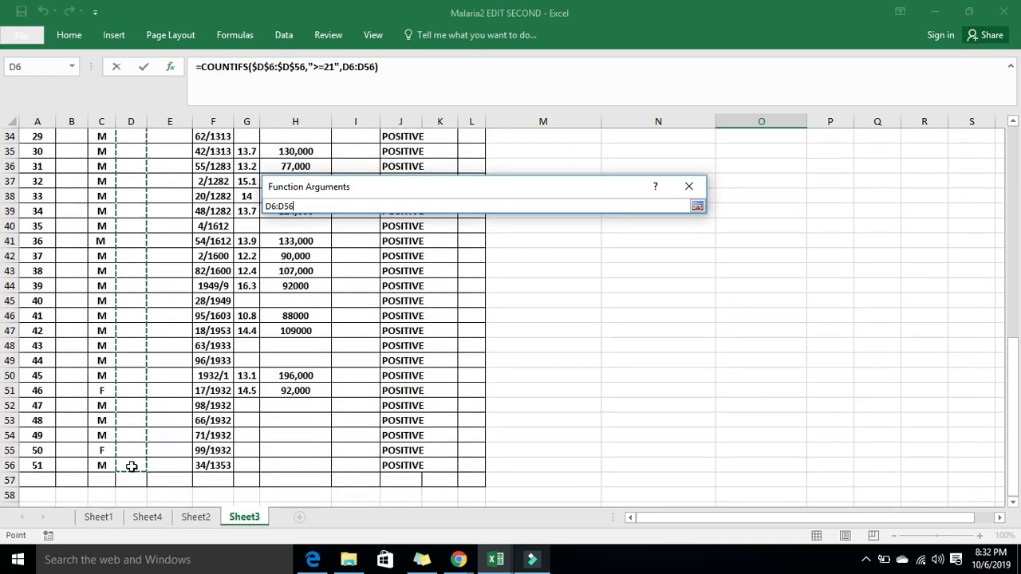
key(F4)
key(Return)
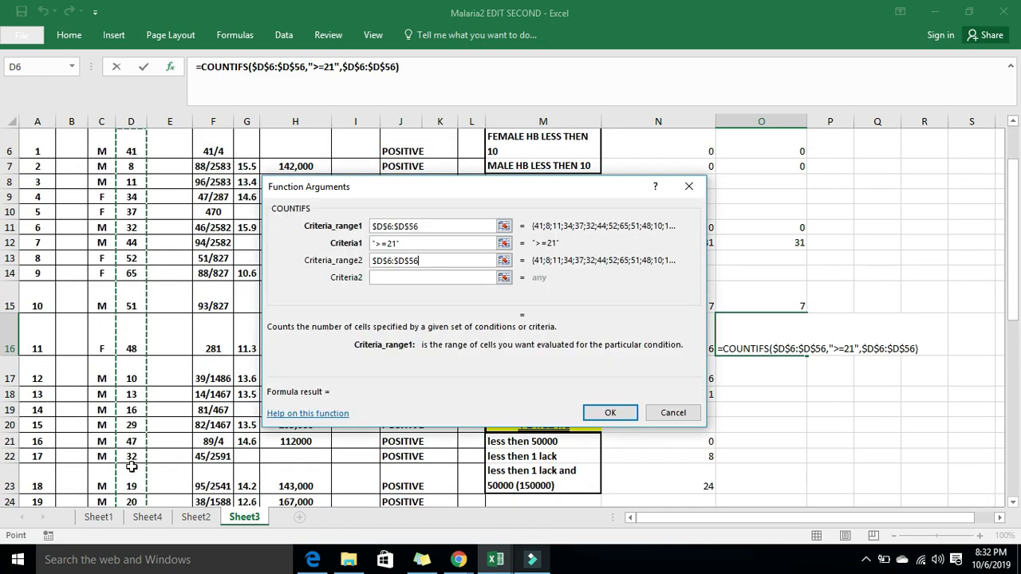
- Set the second criterion of the O16 COUNTIFS to "<=40" and complete the formula
click(382, 276)
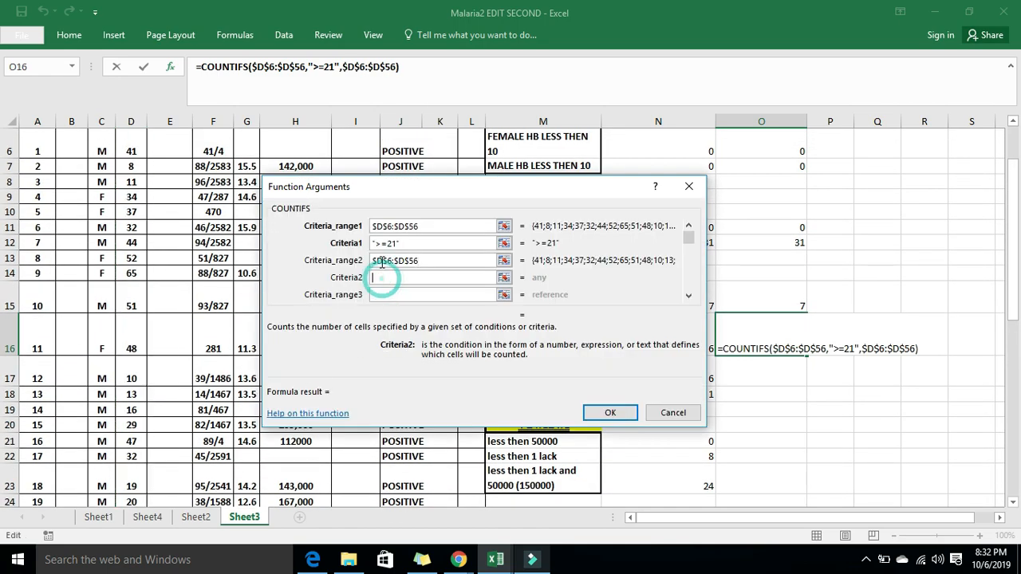
drag(382, 187, 183, 191)
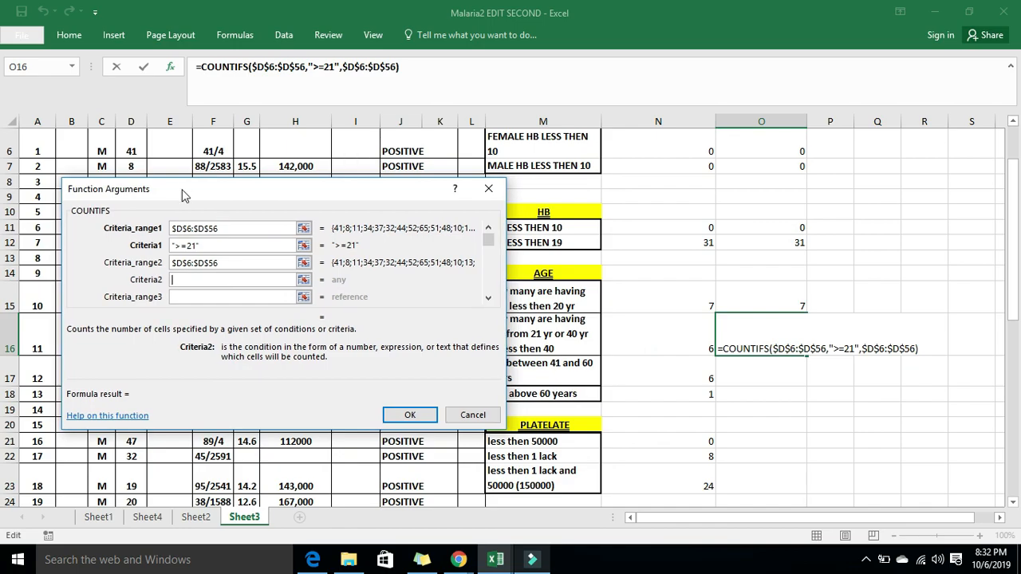
click(185, 280)
text("<=40)
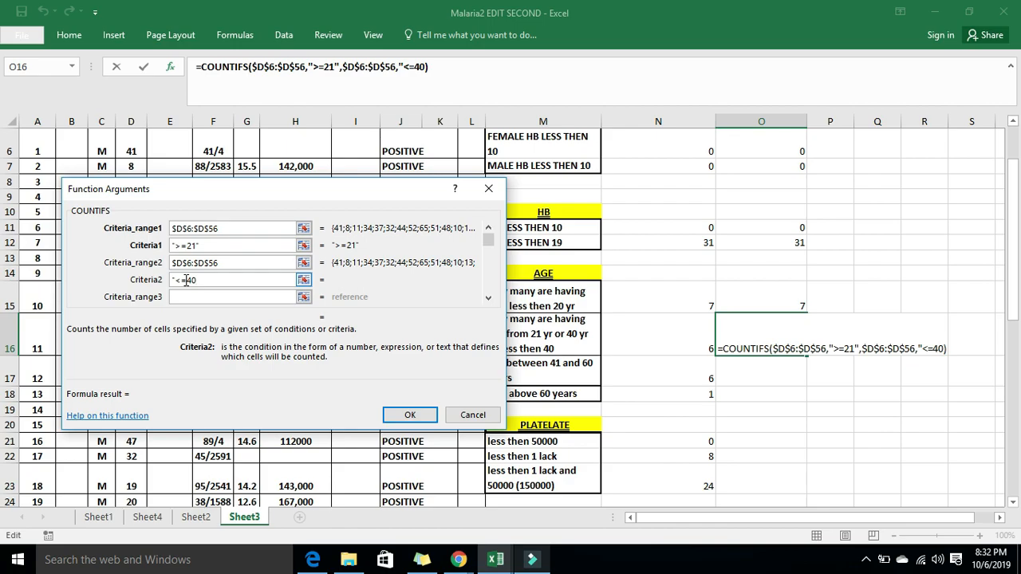
key(Tab)
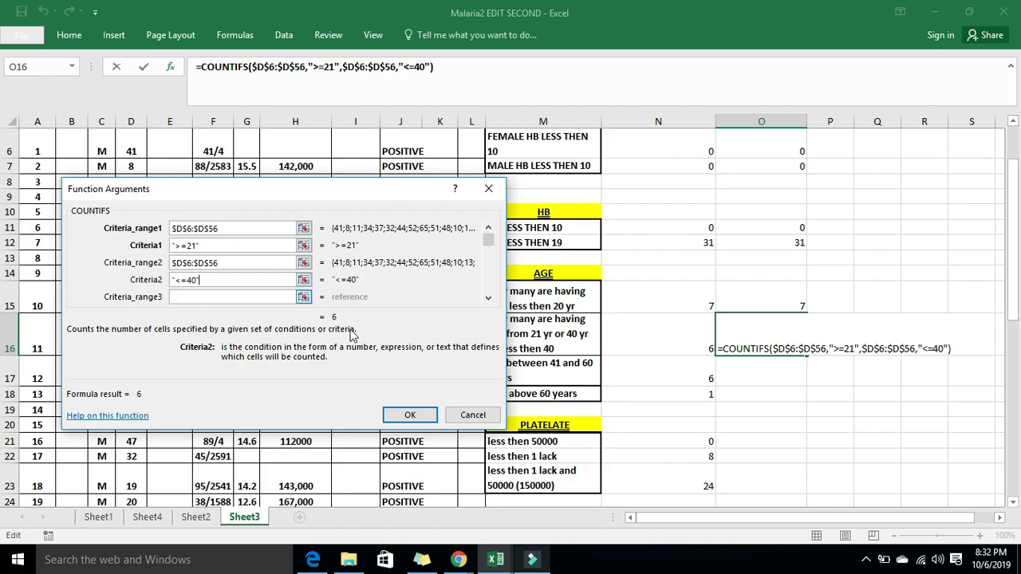
click(410, 414)
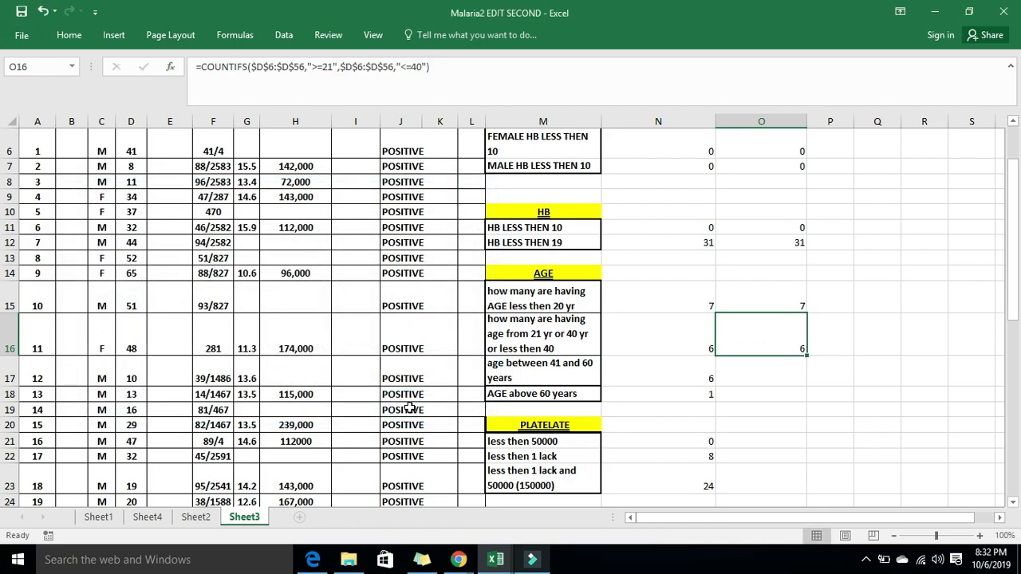
- Compare the age 21 to 40 counts in O16 and N16, and open the O16 formula to review its arguments
click(792, 339)
click(679, 352)
click(736, 335)
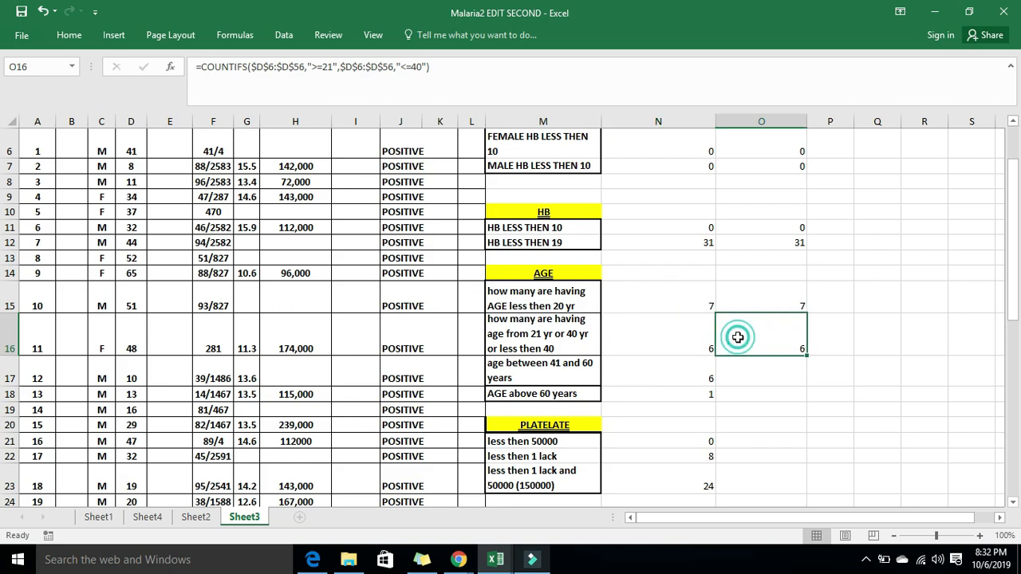
double_click(757, 341)
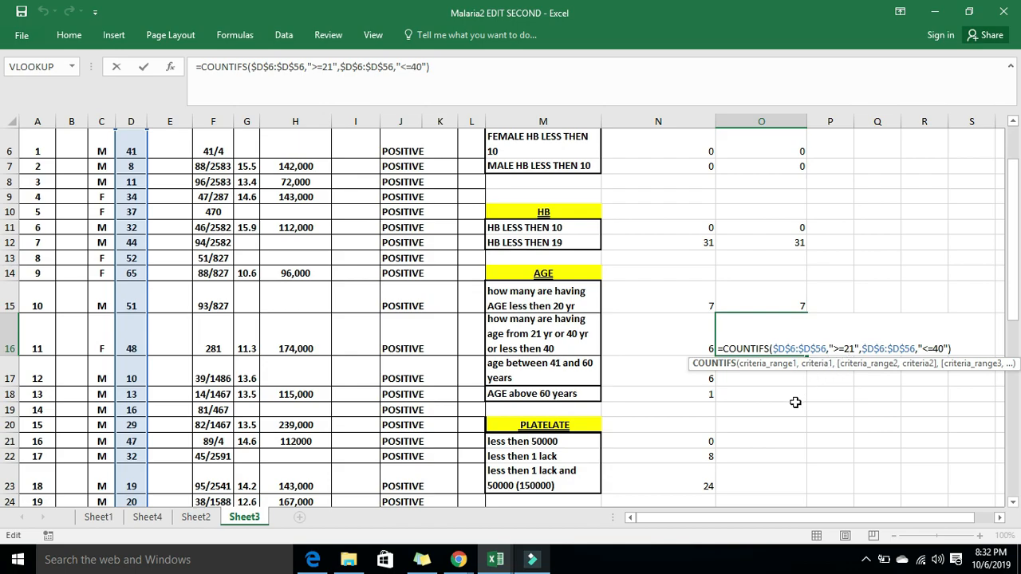
- Close the O16 formula and copy it down to O17 for the age between 41 and 60 years count
key(Return)
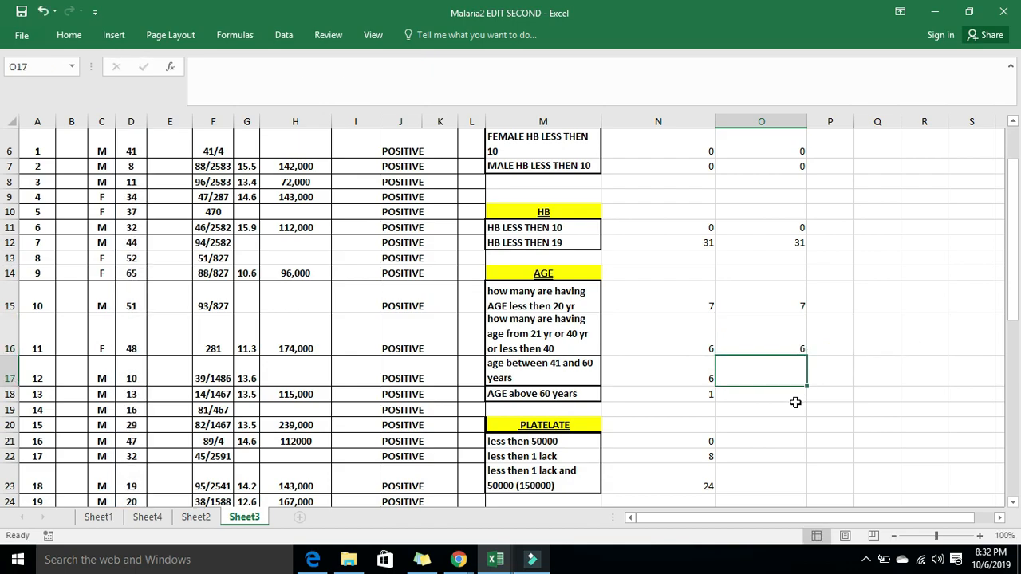
click(561, 369)
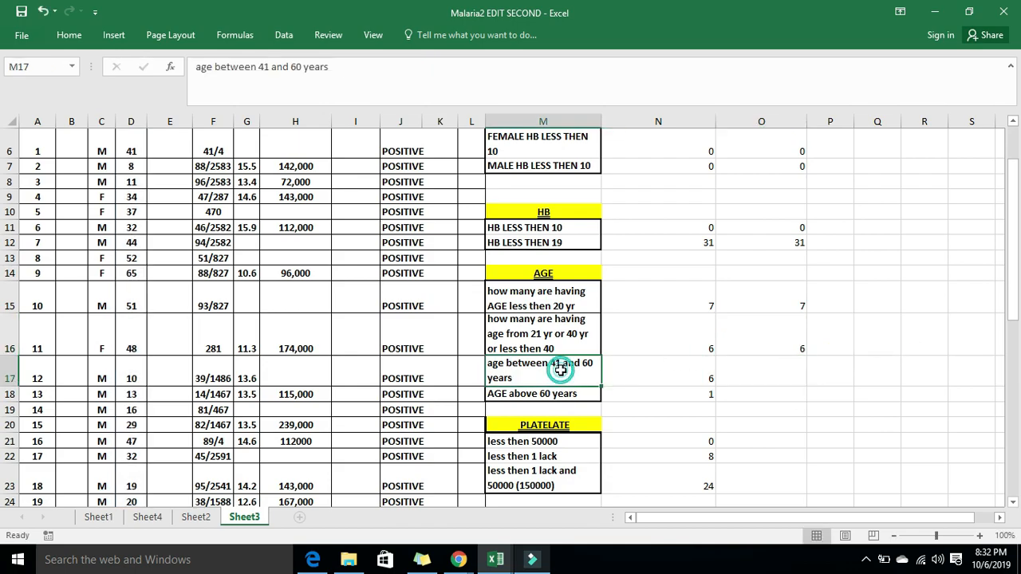
click(697, 385)
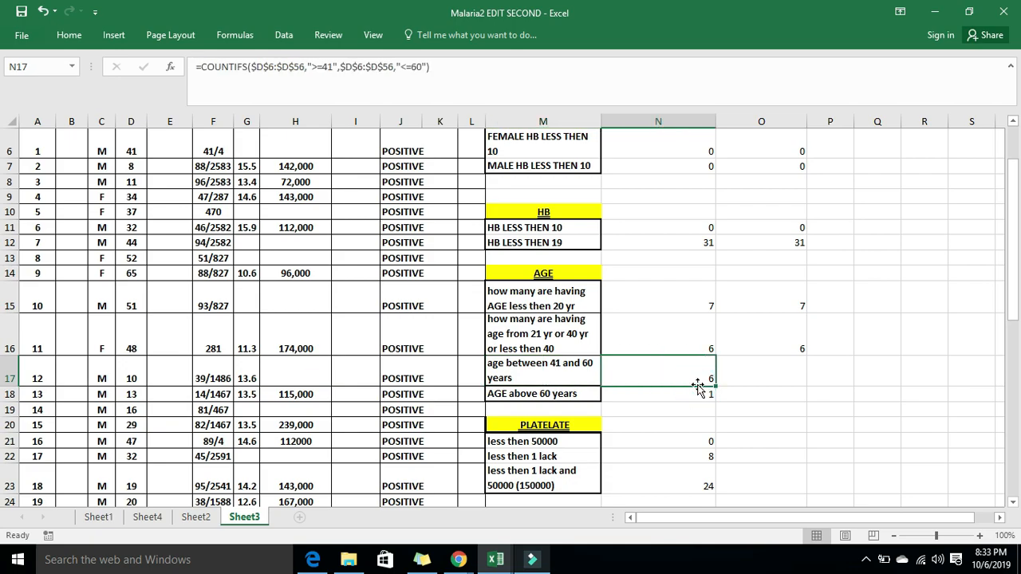
click(775, 382)
click(804, 339)
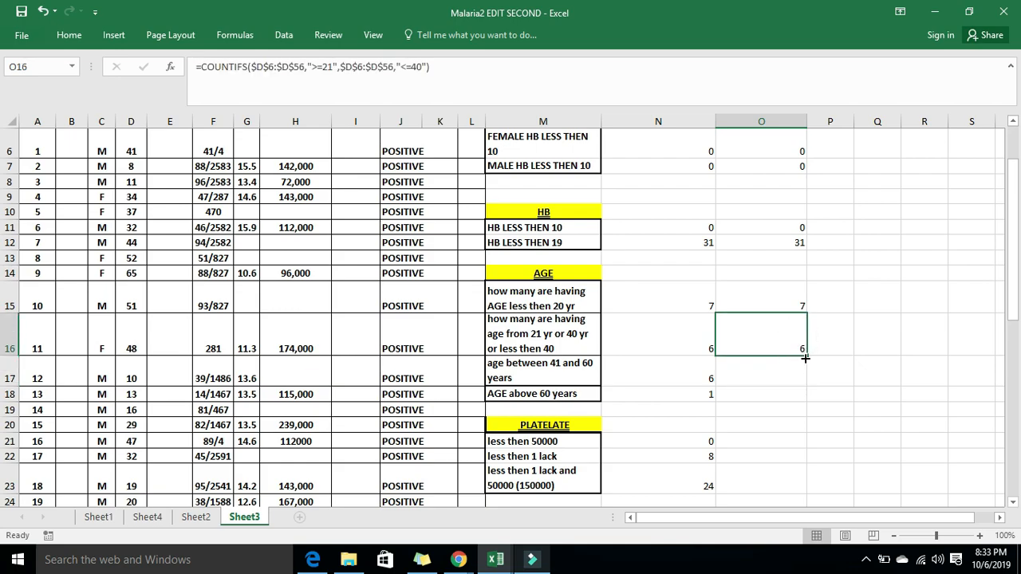
drag(805, 358, 805, 377)
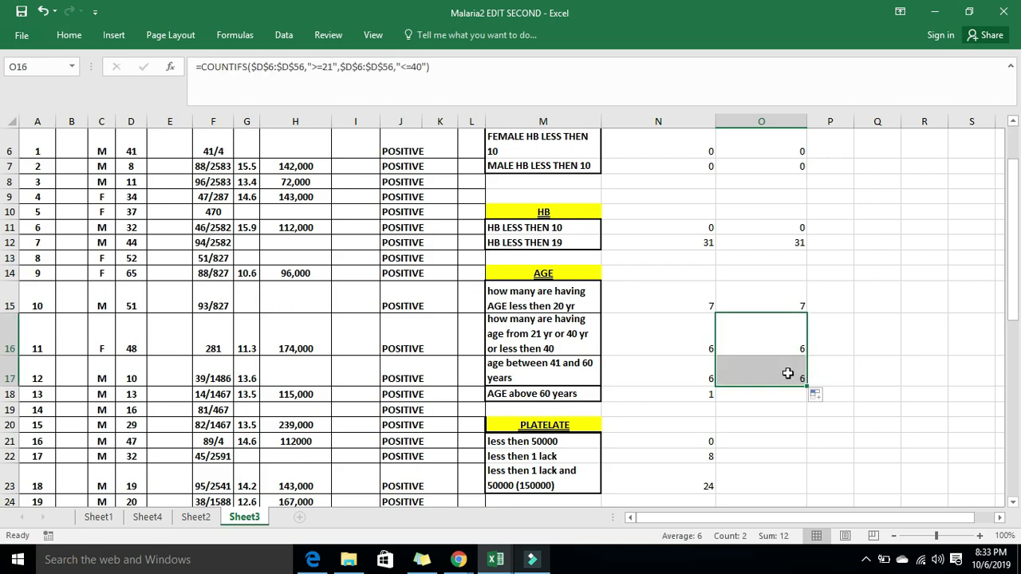
- Set the first criterion of the O17 COUNTIFS formula to ">=41"
click(786, 371)
click(787, 373)
double_click(787, 373)
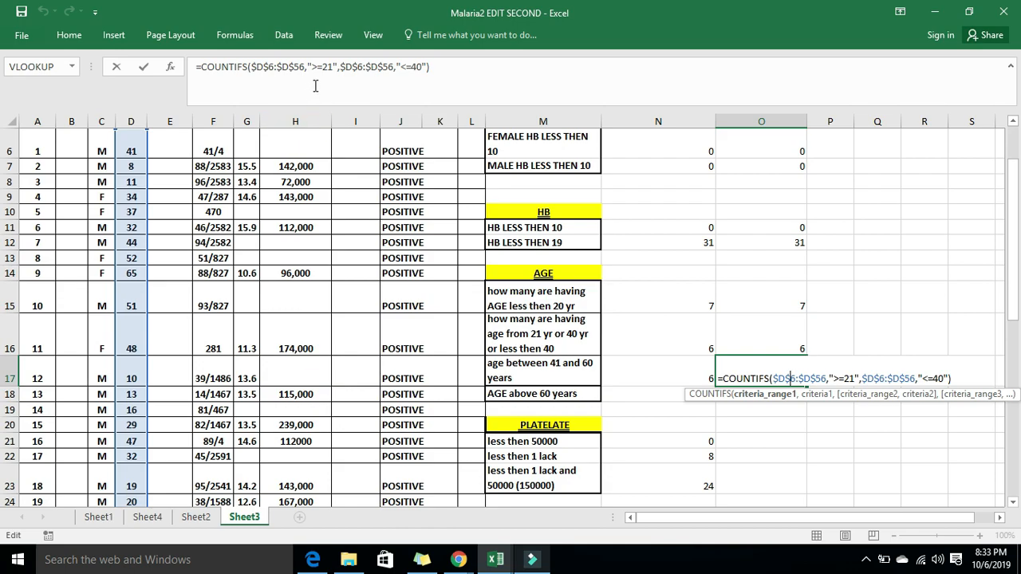
click(333, 66)
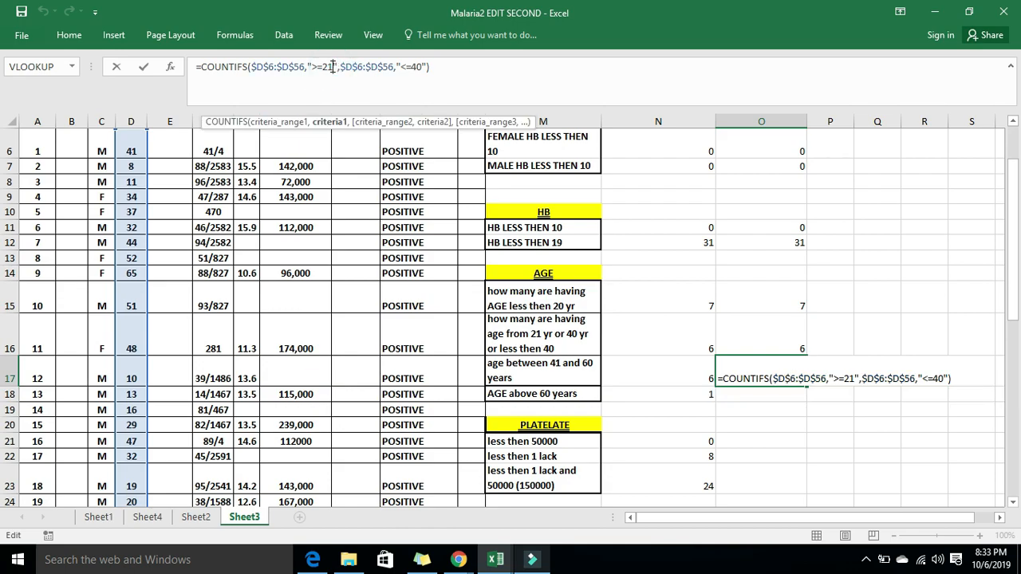
key(BackSpace)
key(BackSpace)
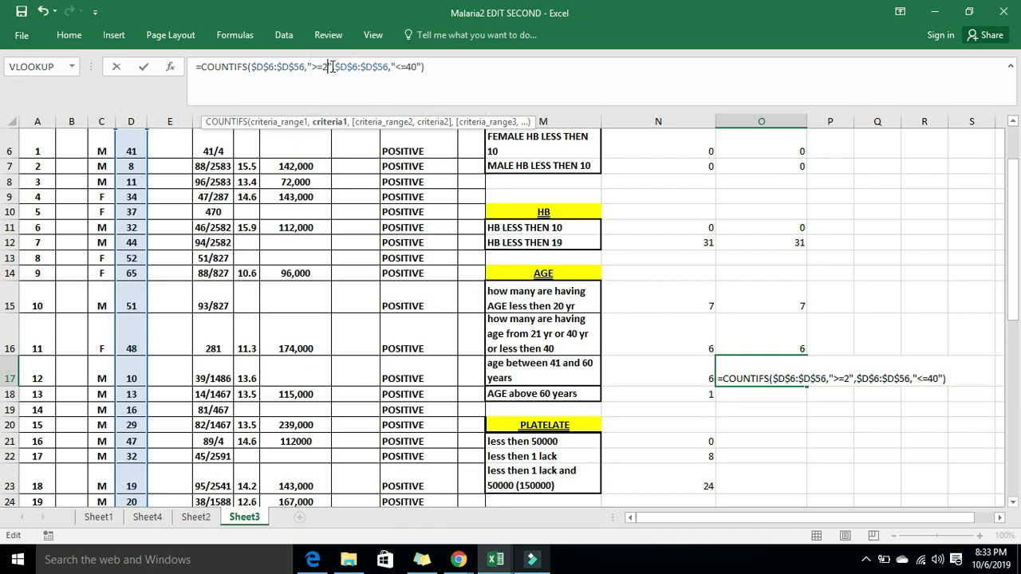
text(41)
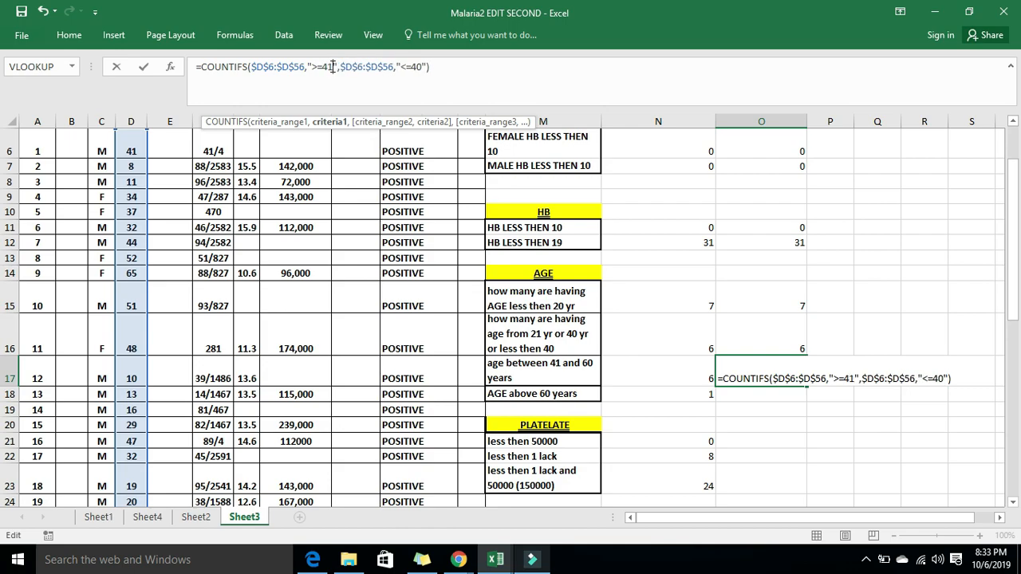
- Set the second criterion of the O17 COUNTIFS to "<=60" and complete the formula
click(416, 66)
key(BackSpace)
text(6)
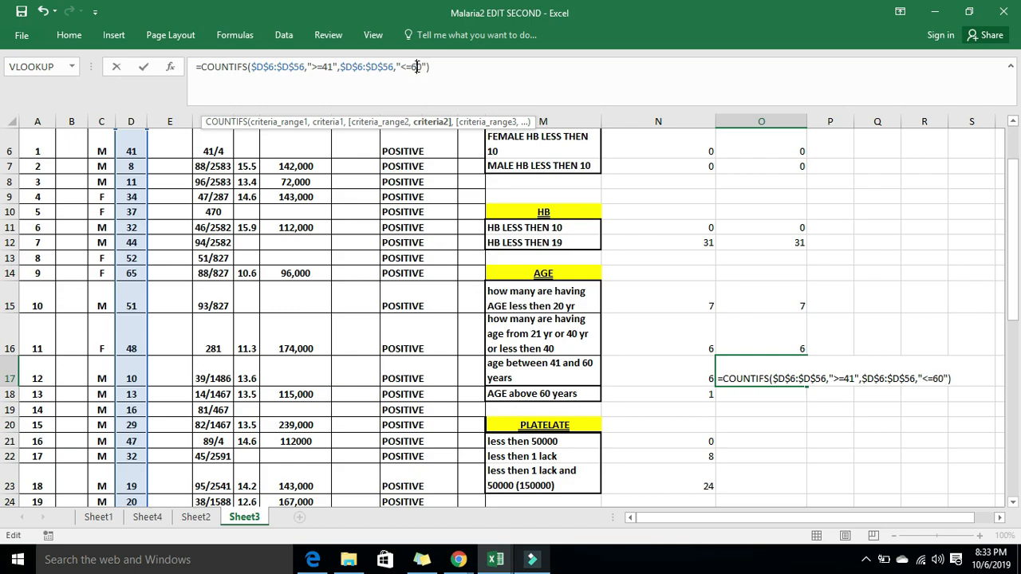
click(444, 66)
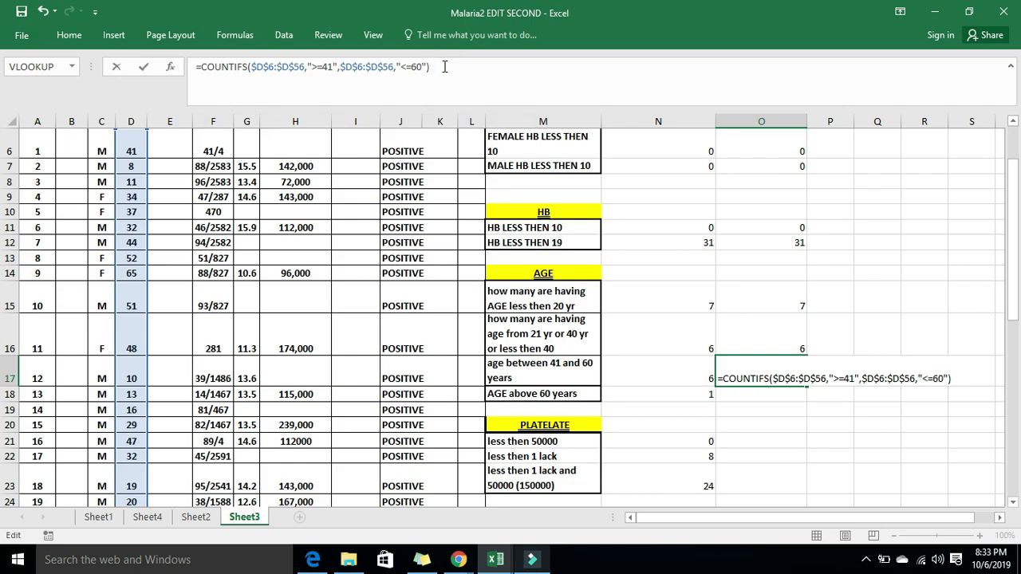
key(Return)
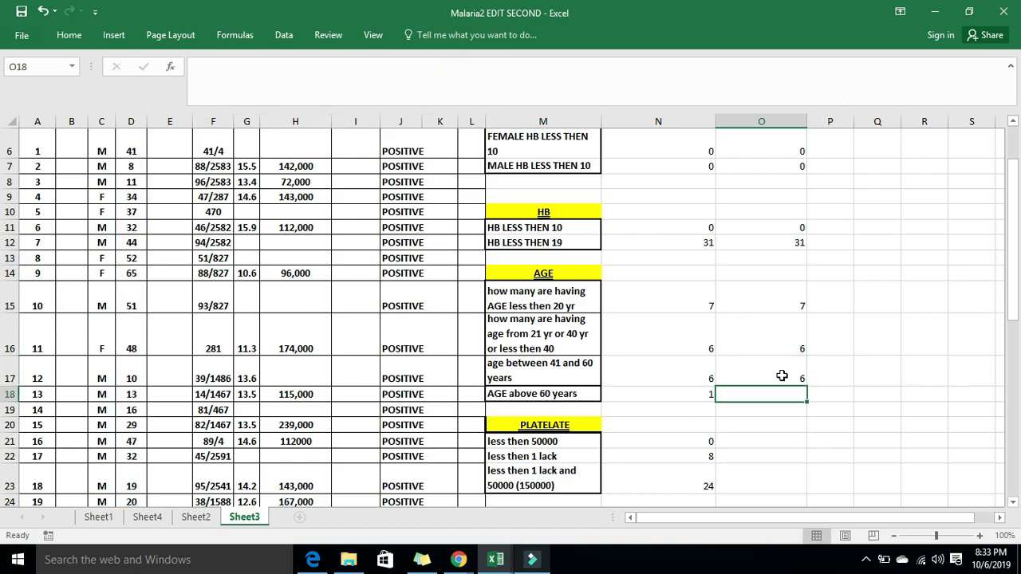
- Copy the O17 COUNTIFS formula down to O18 for the AGE above 60 years count
click(540, 396)
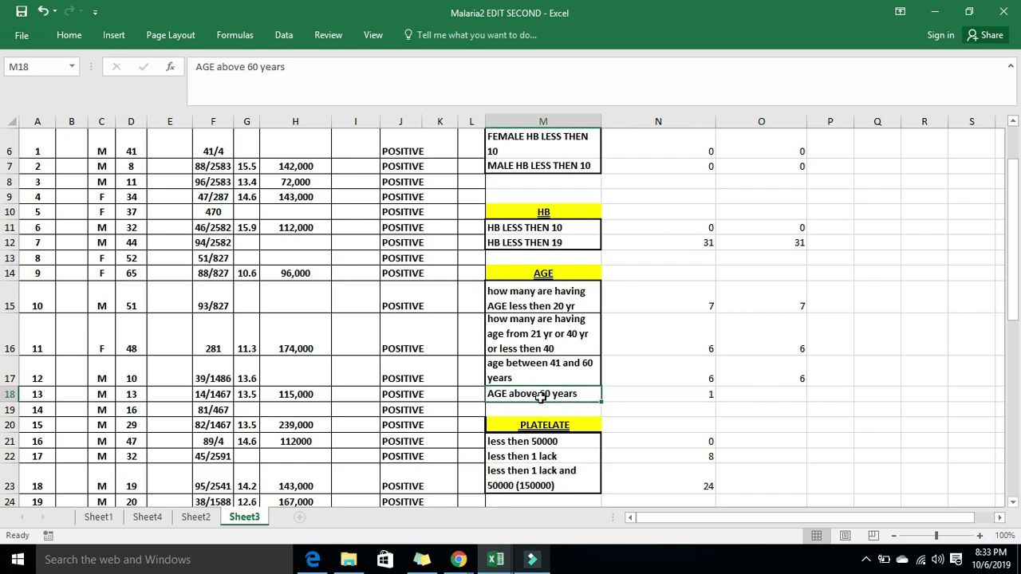
click(789, 400)
click(795, 378)
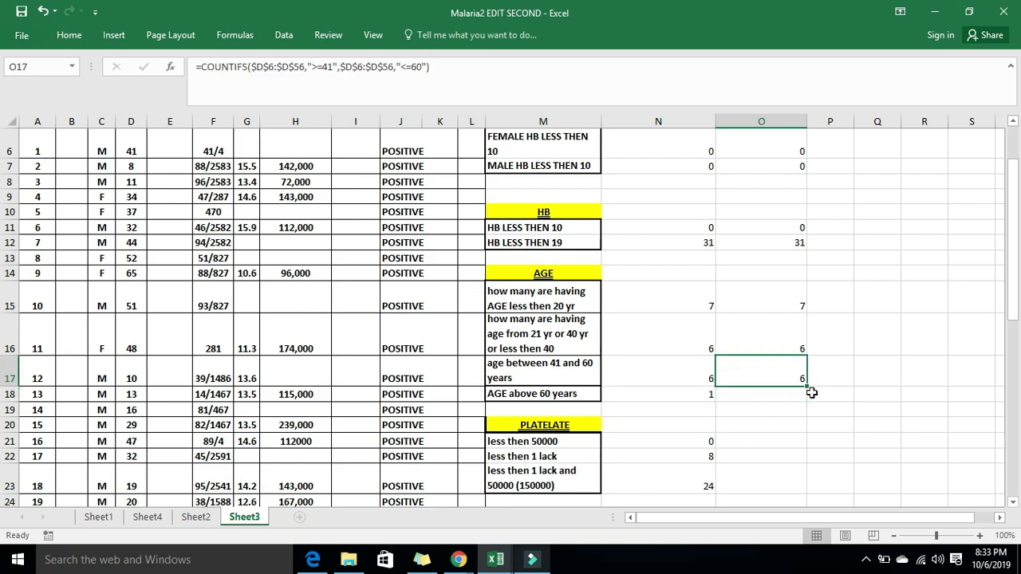
drag(808, 389, 806, 397)
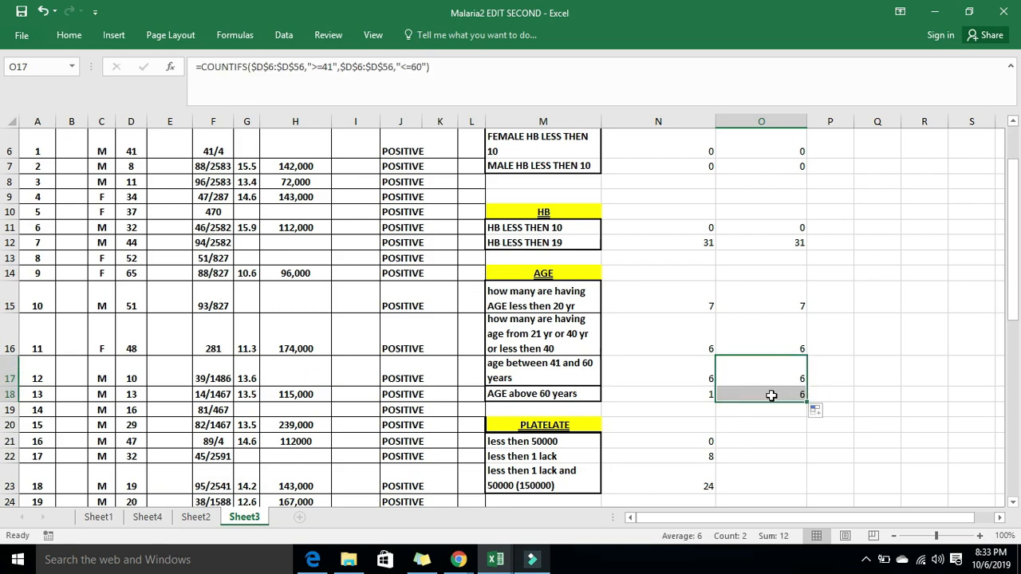
- Change the second criterion of the O18 COUNTIFS formula to ">=60"
click(771, 395)
double_click(771, 395)
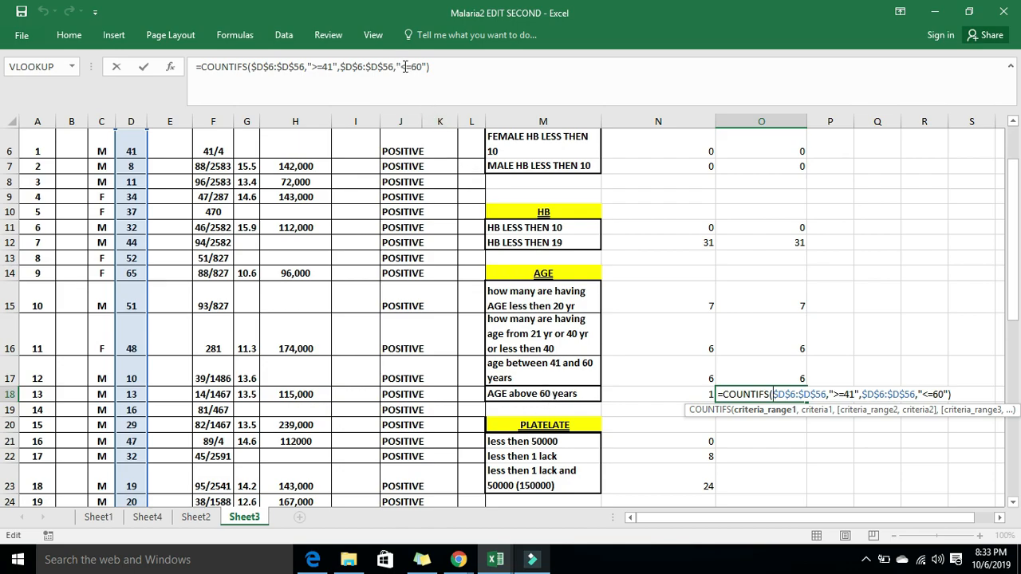
click(405, 67)
key(BackSpace)
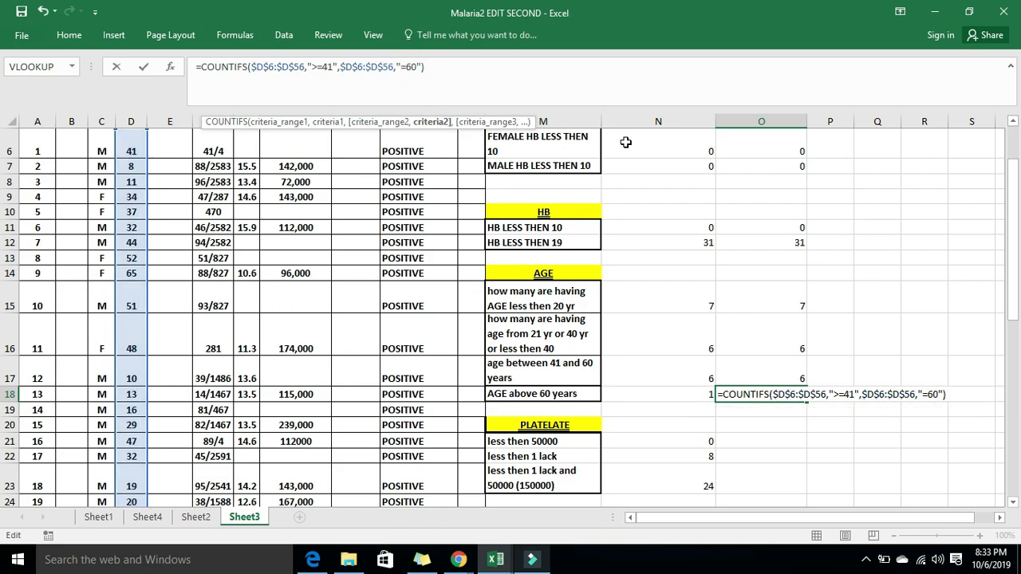
text(>)
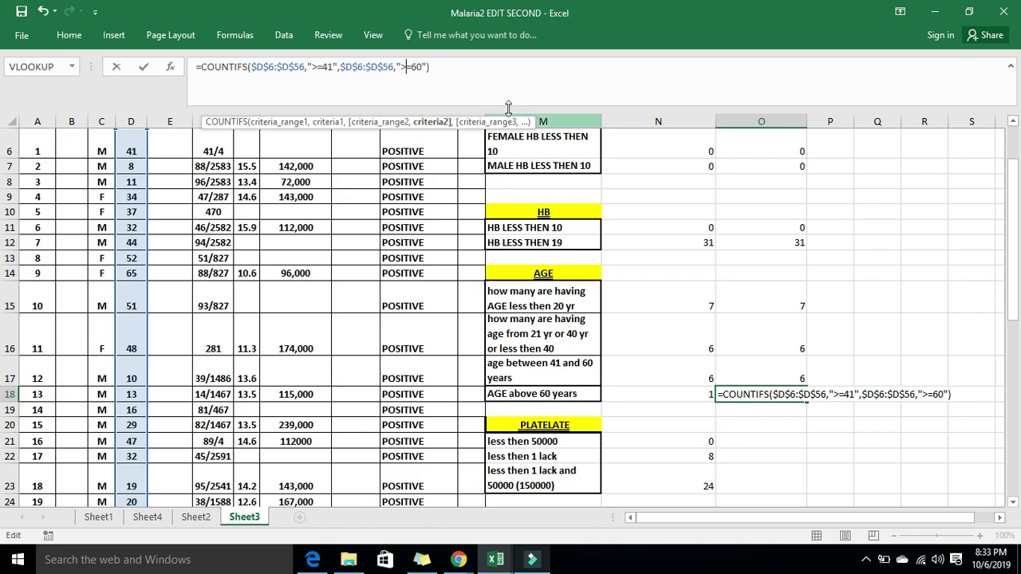
- Remove the ">=41" criterion and the second AGE range from O18, completing the formula as =COUNTIFS($D$6:$D$56,">=60")
click(394, 67)
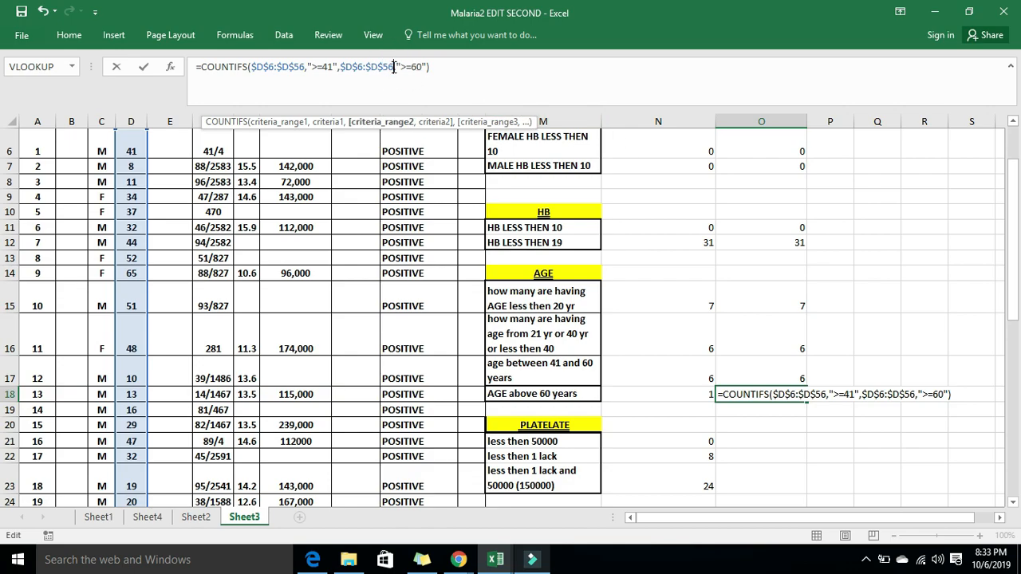
key(BackSpace)
key(BackSpace)
key(BackSpace)
key(BackSpace)
key(BackSpace)
key(BackSpace)
key(BackSpace)
key(BackSpace)
key(BackSpace)
key(BackSpace)
key(BackSpace)
key(BackSpace)
key(BackSpace)
key(BackSpace)
key(BackSpace)
key(BackSpace)
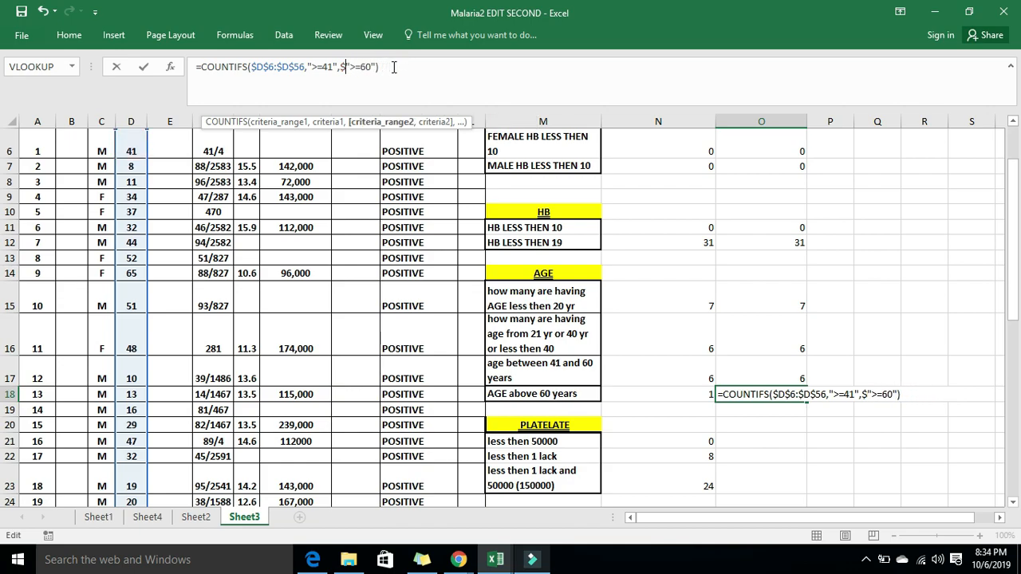
key(BackSpace)
key(BackSpace)
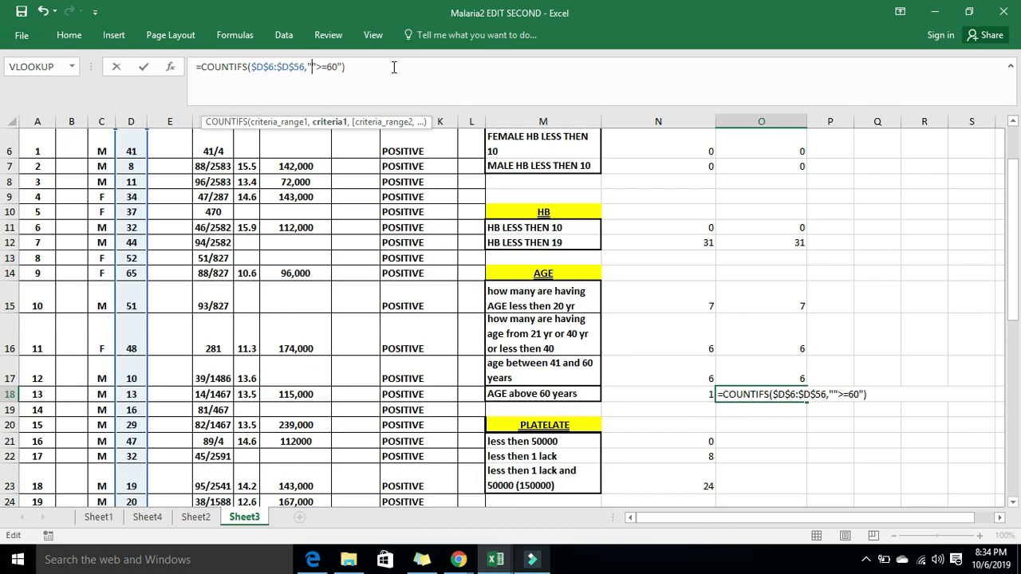
click(348, 67)
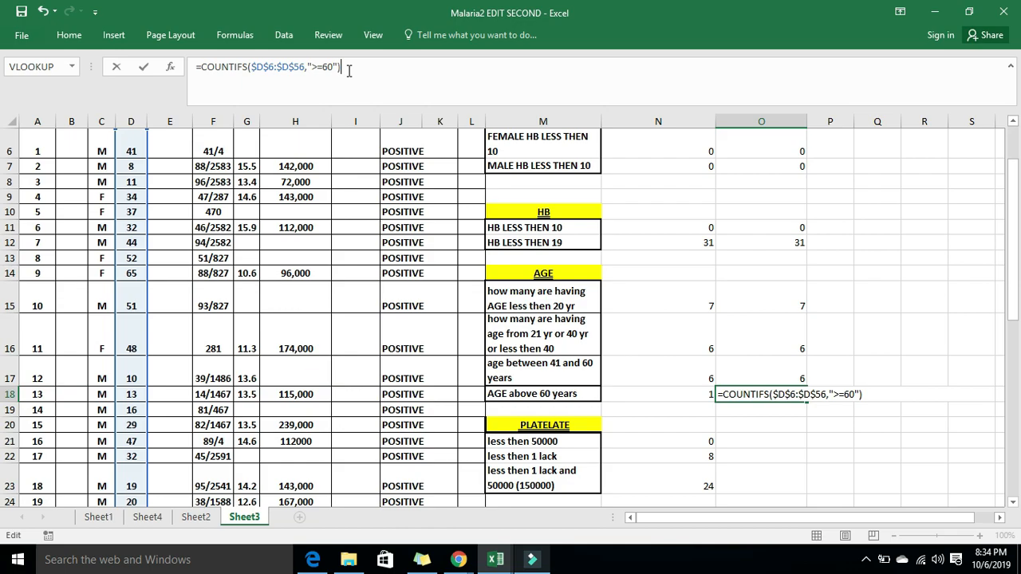
key(Return)
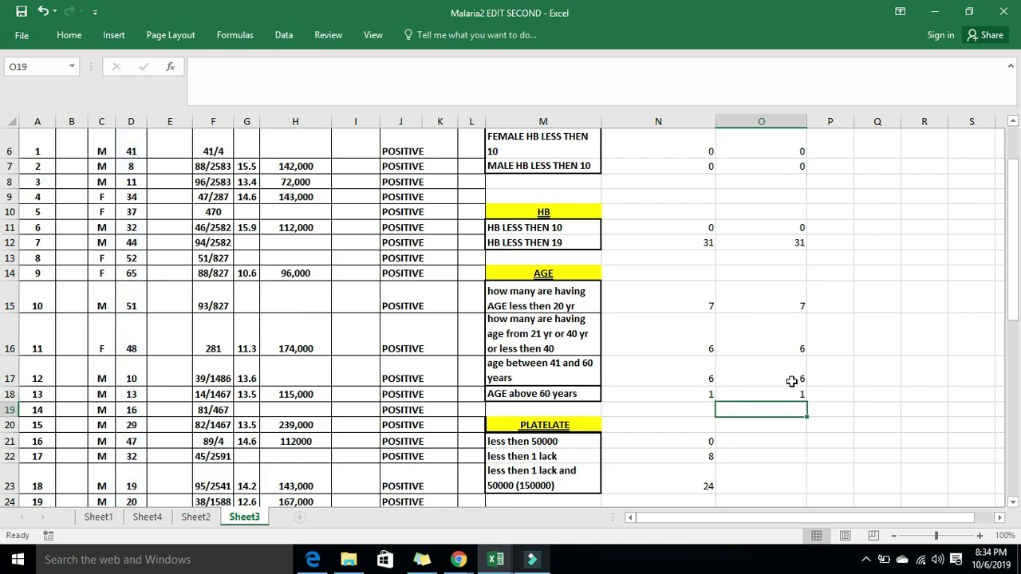
- Check the above-60 count in O18 against the highlighted age in D14 of the AGE column
key(Down)
key(Down)
key(Down)
key(Down)
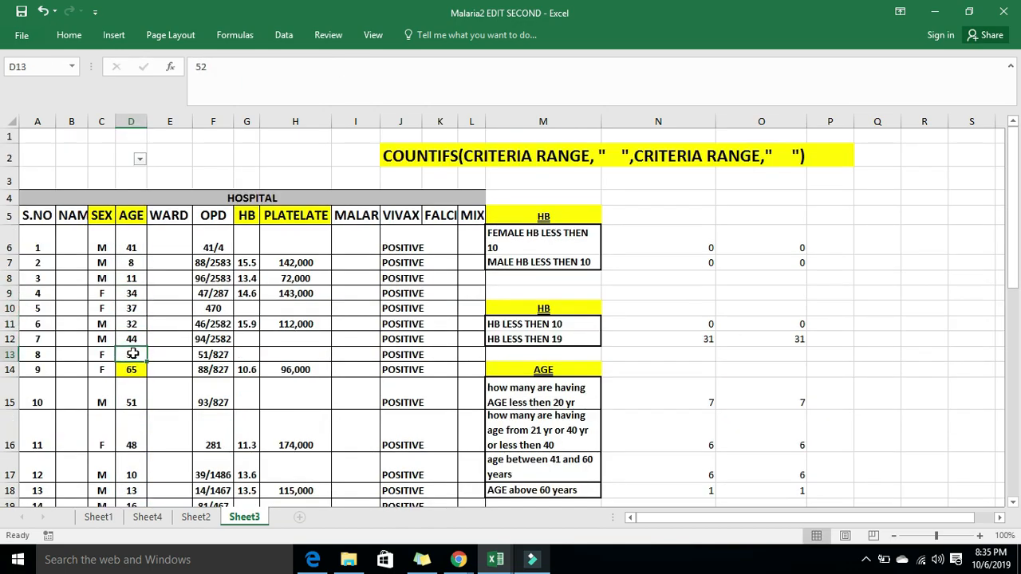
click(134, 370)
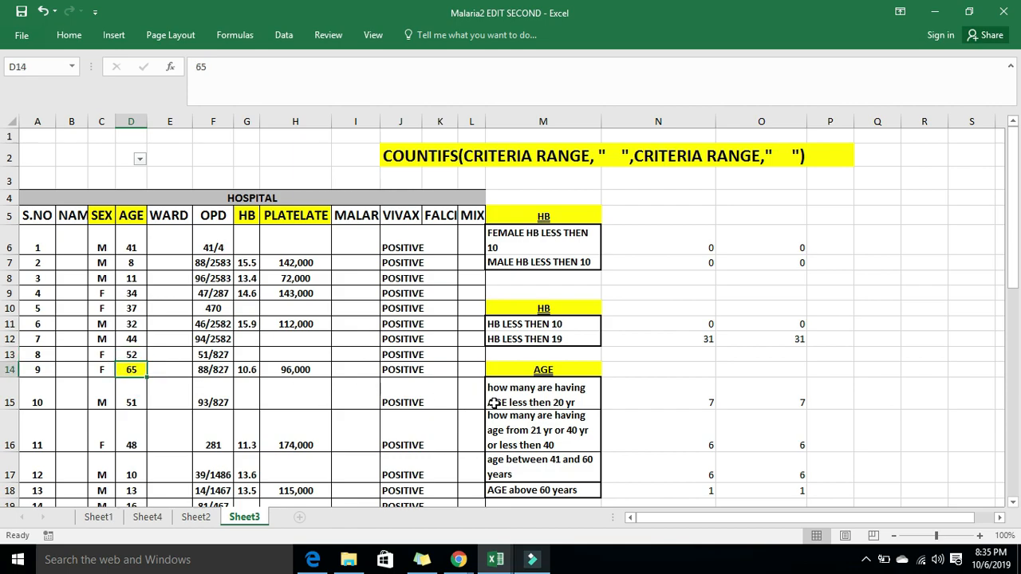
click(794, 493)
- Examine the PLATELATE criteria block in column M and the matching PLATELATE data column H
key(Down)
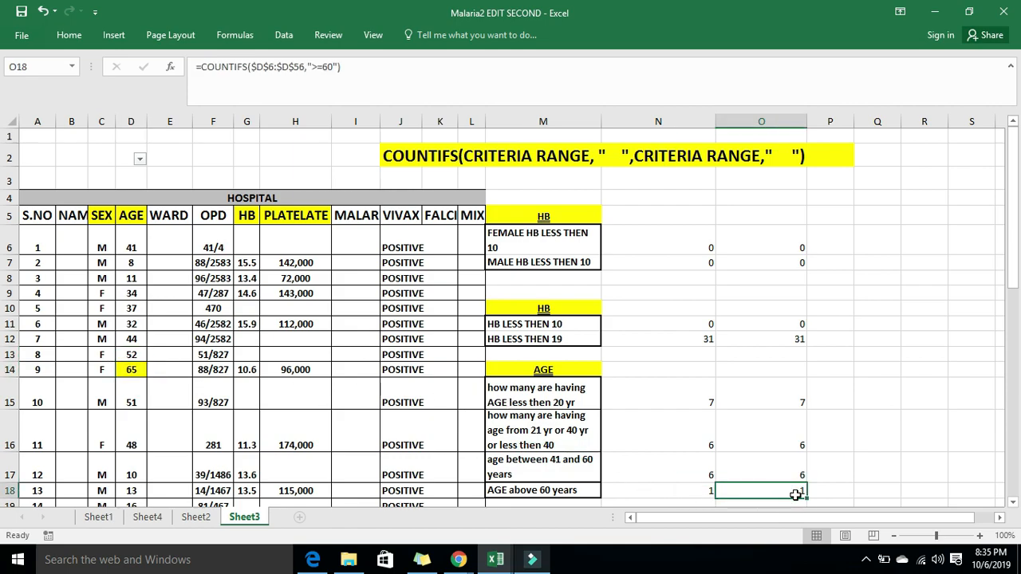
key(Down)
key(Down)
key(Down)
key(Down)
key(Down)
key(Down)
key(Down)
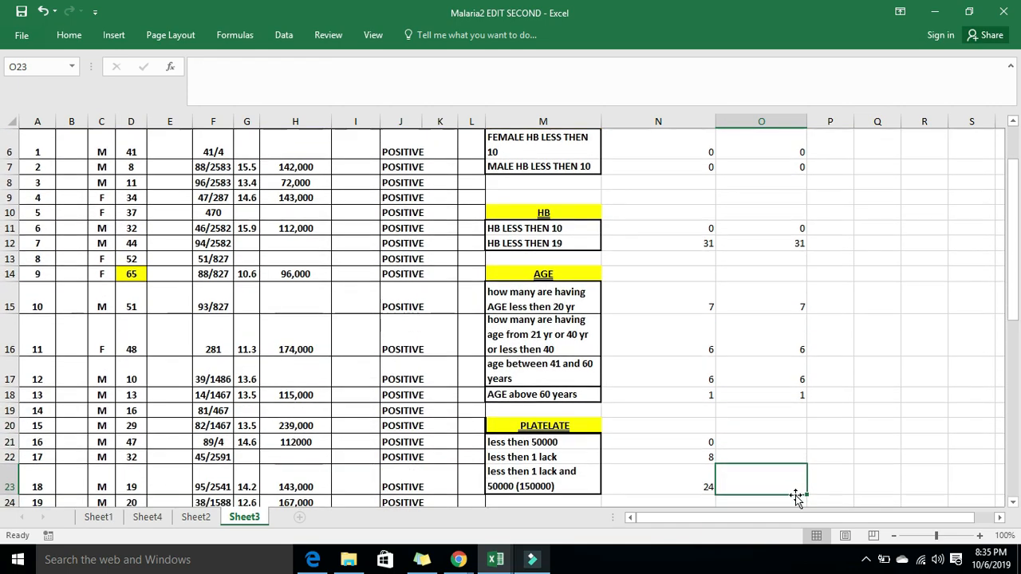
key(Up)
key(Up)
key(Up)
key(Up)
key(Up)
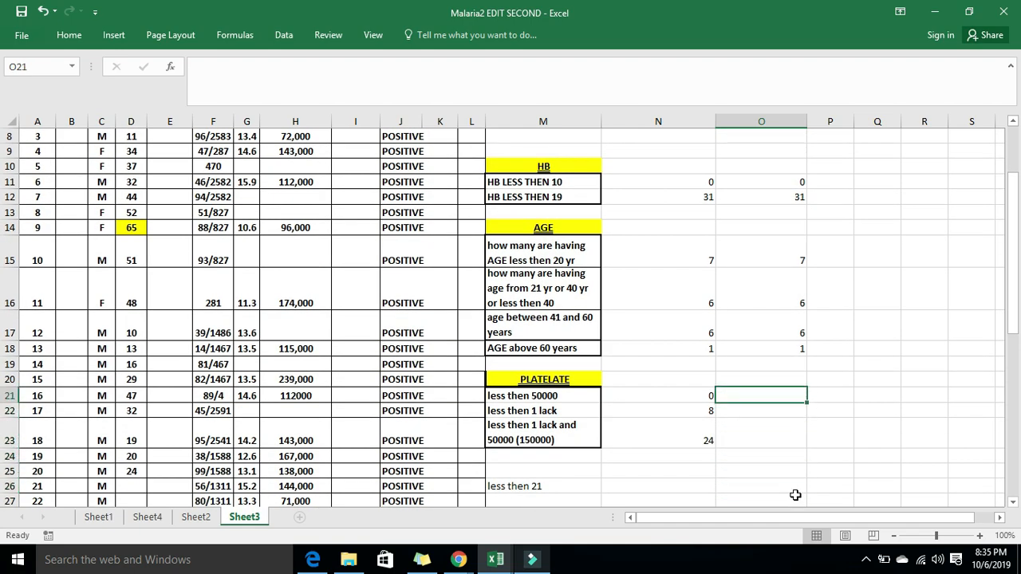
click(553, 380)
drag(1016, 314, 1014, 271)
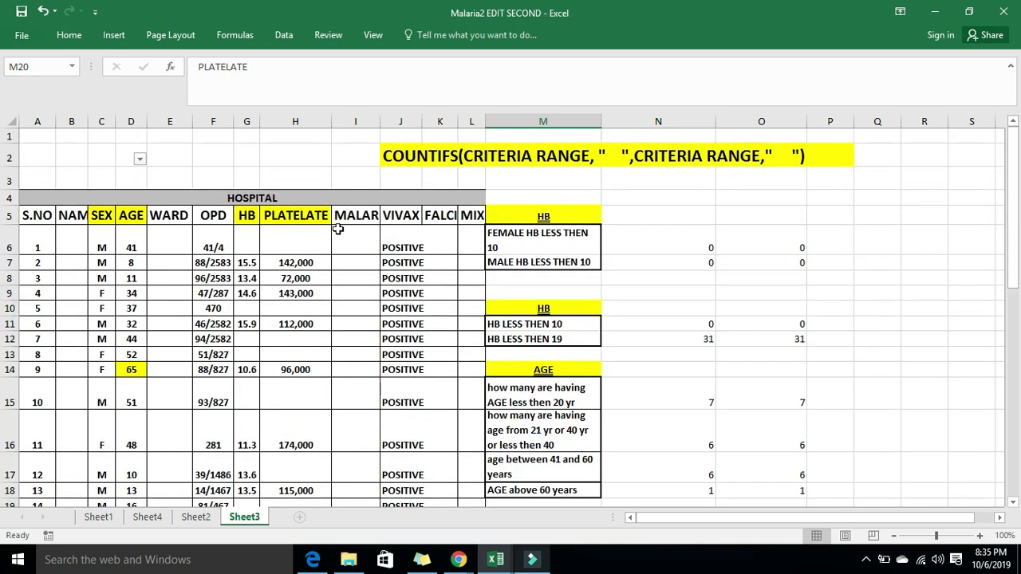
click(297, 216)
drag(1015, 285, 1015, 351)
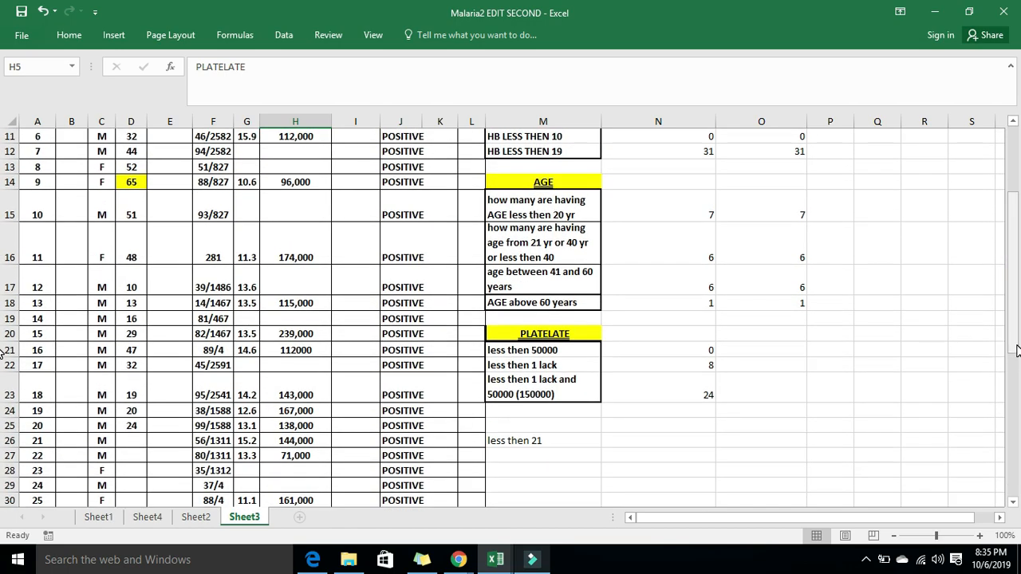
- Review the N21 COUNTIFS formula for platelets less than 50000 and select O21 for the matching count
click(539, 355)
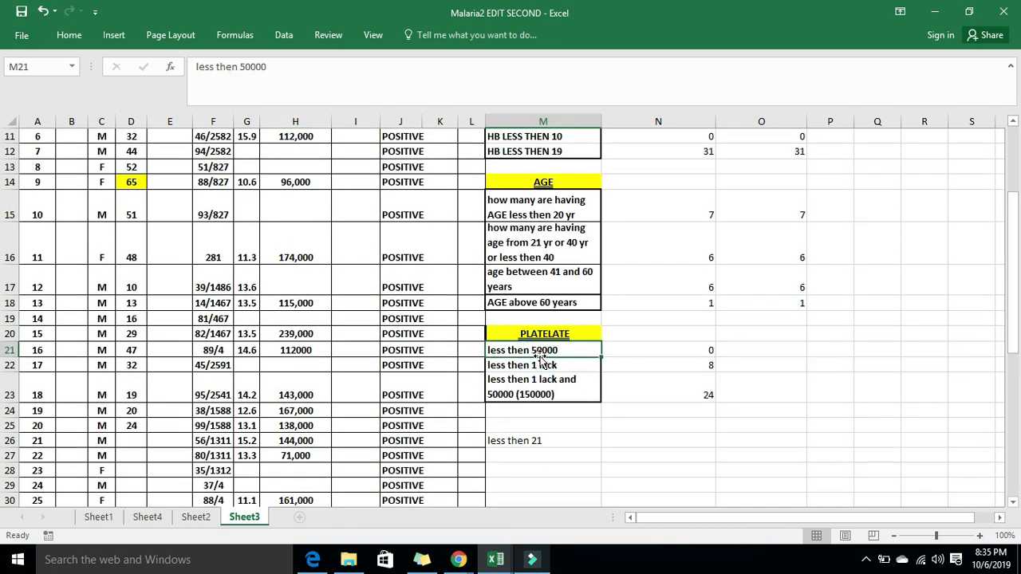
click(693, 353)
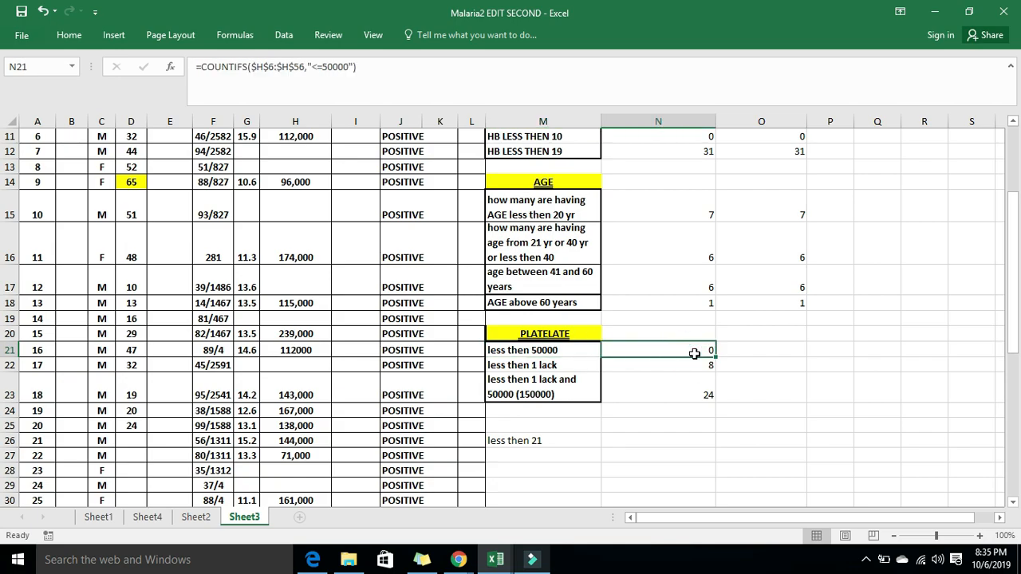
click(775, 353)
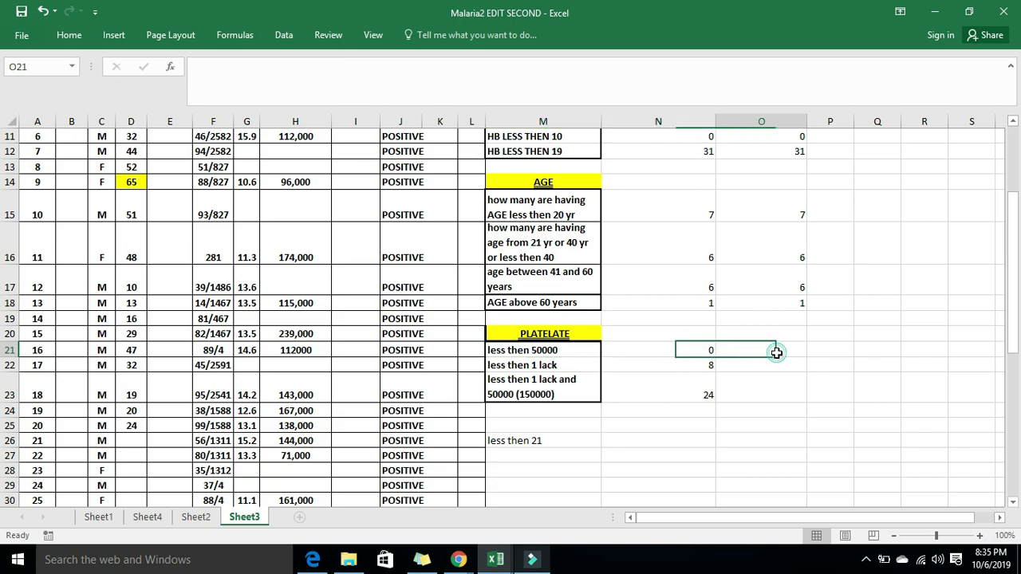
click(777, 353)
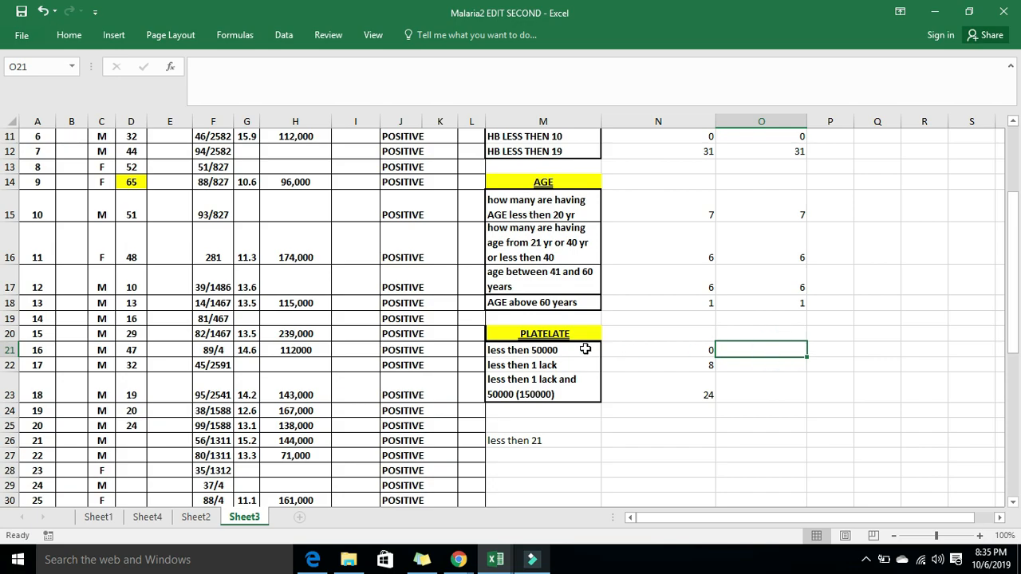
click(678, 351)
click(772, 353)
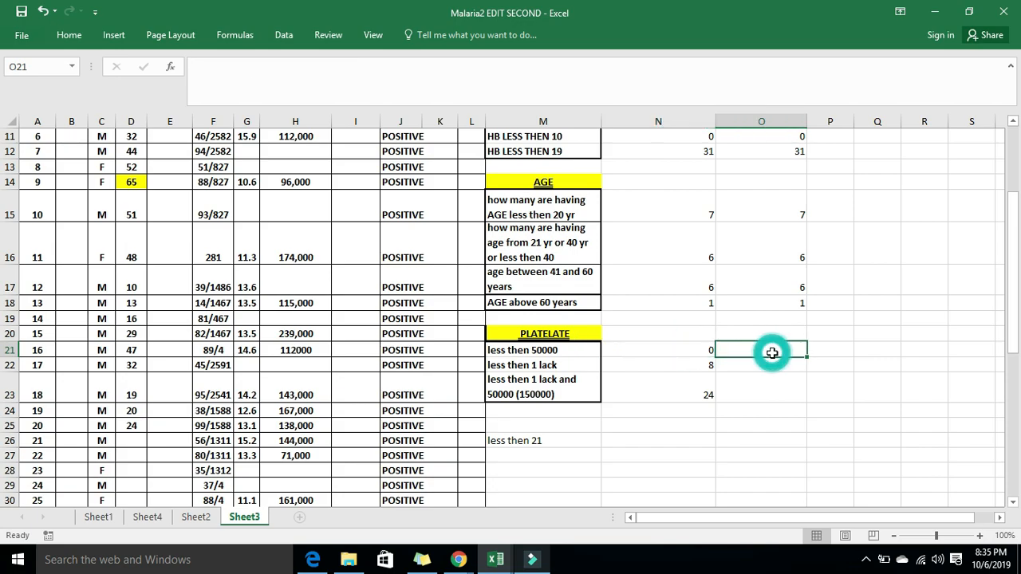
- Start a COUNTIFS formula in O21 and open its function arguments
text(=)
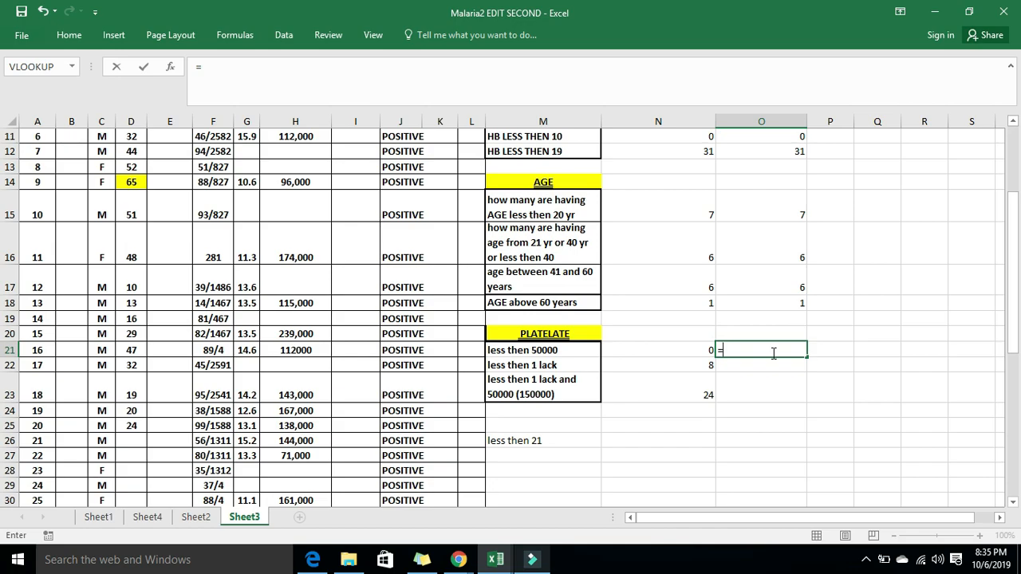
text(COUNTIFS)
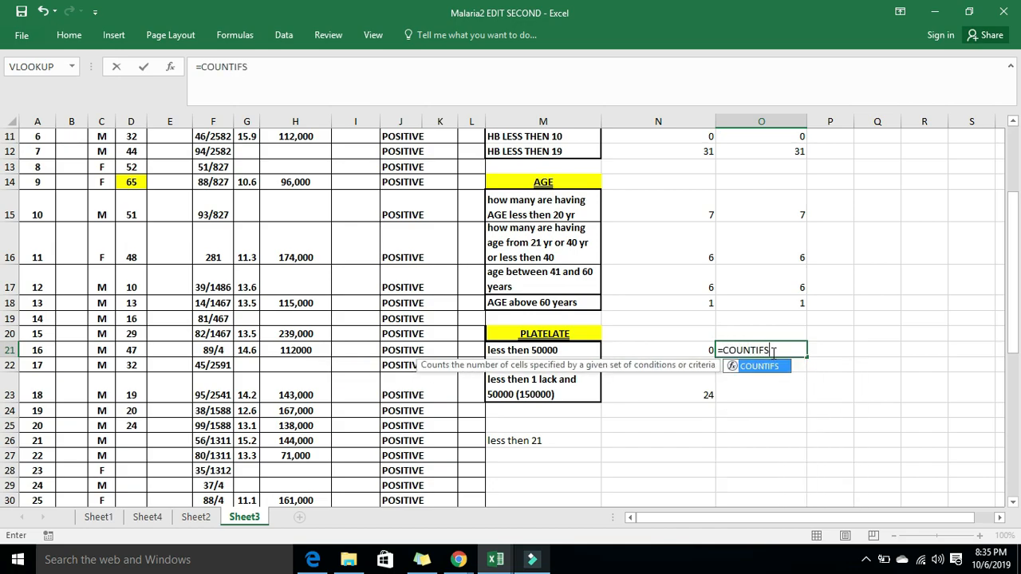
double_click(773, 367)
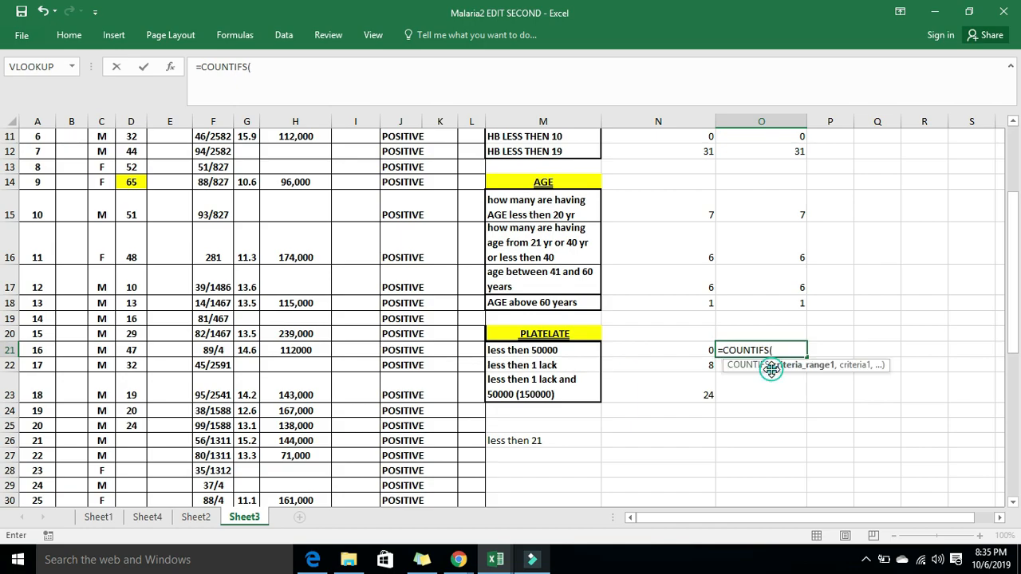
click(170, 69)
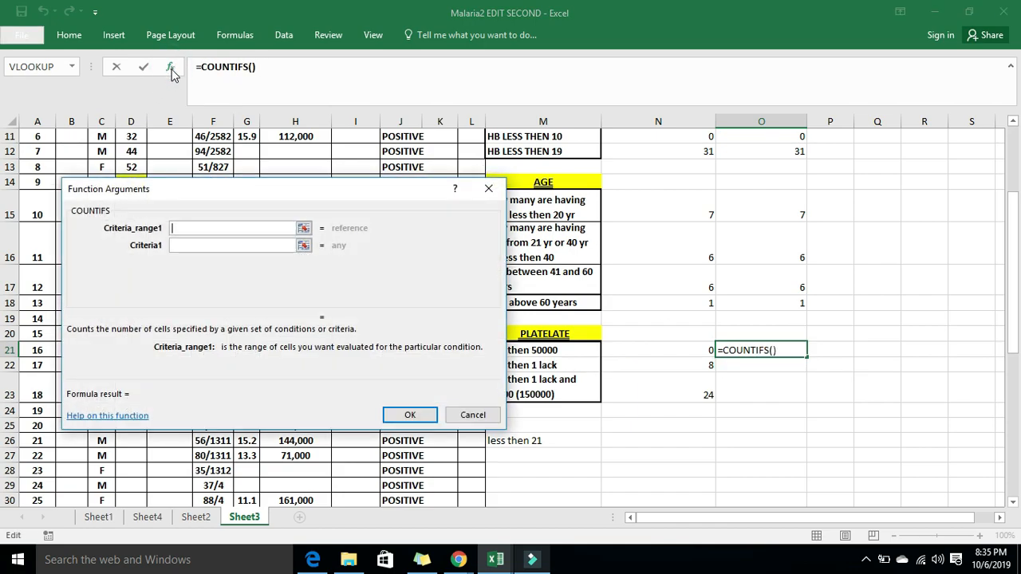
- Set the first criteria range of the O21 formula to the PLATELATE data as the absolute reference $H$6:$H$56
click(302, 228)
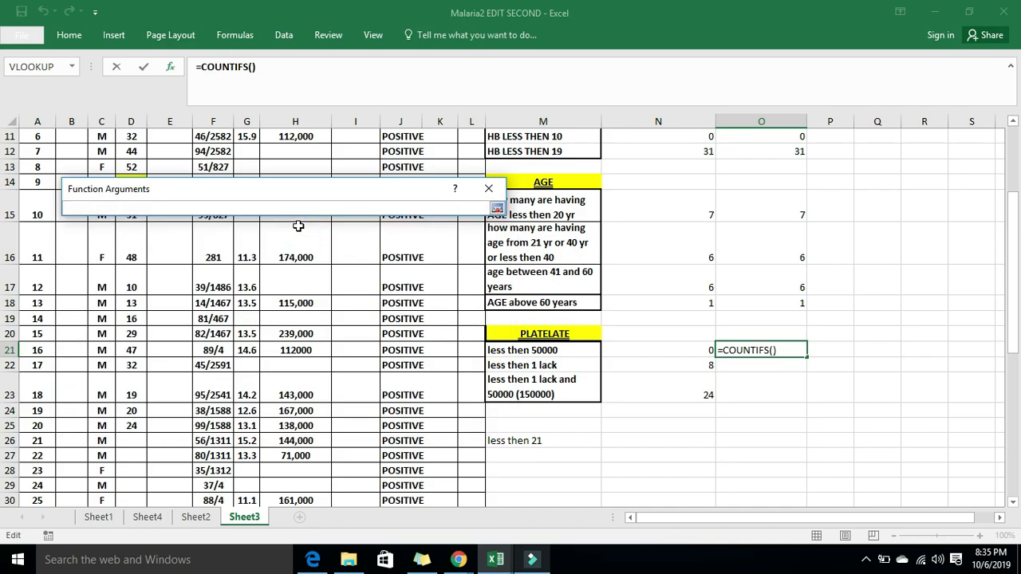
click(497, 210)
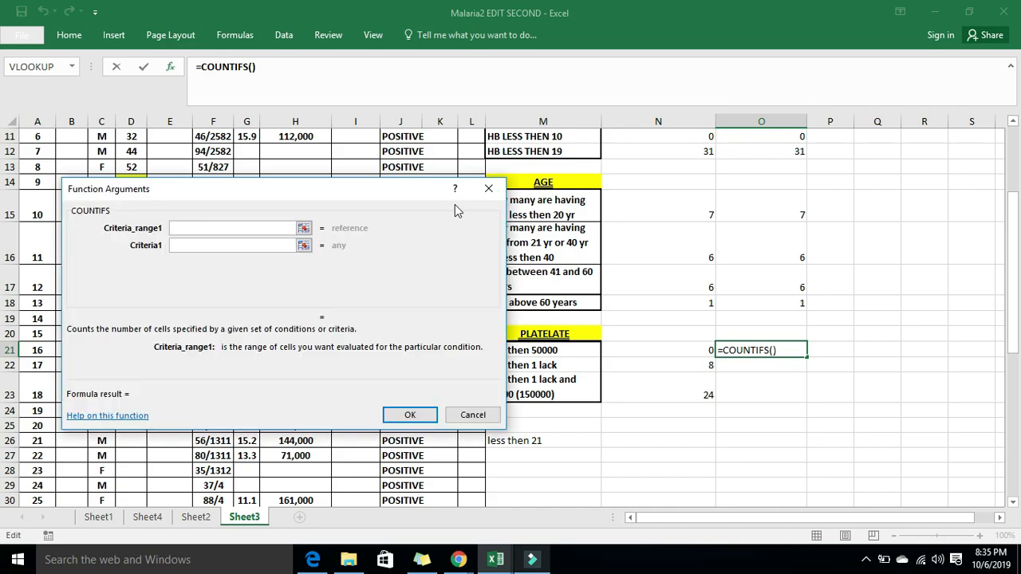
click(303, 229)
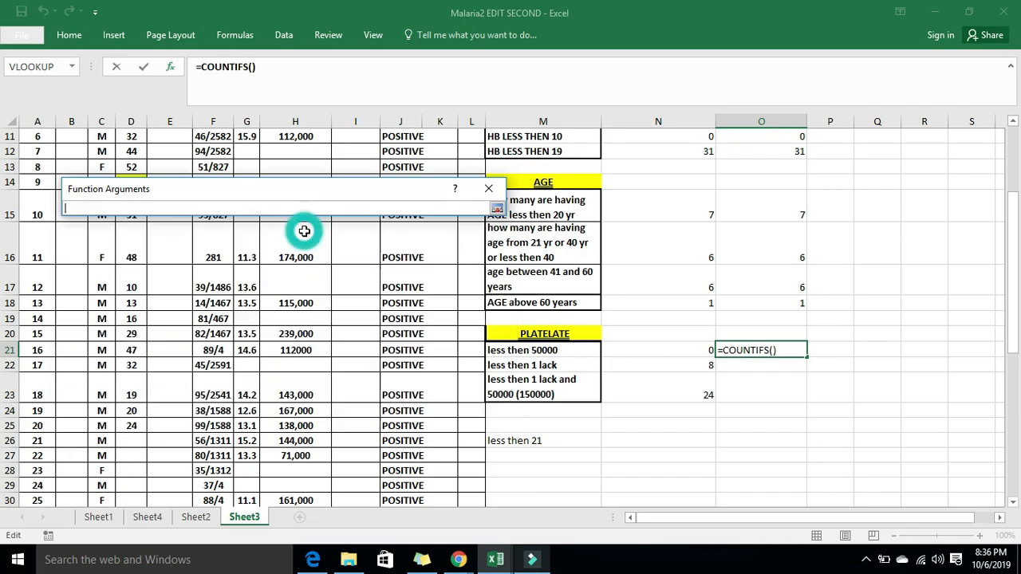
drag(228, 190, 636, 200)
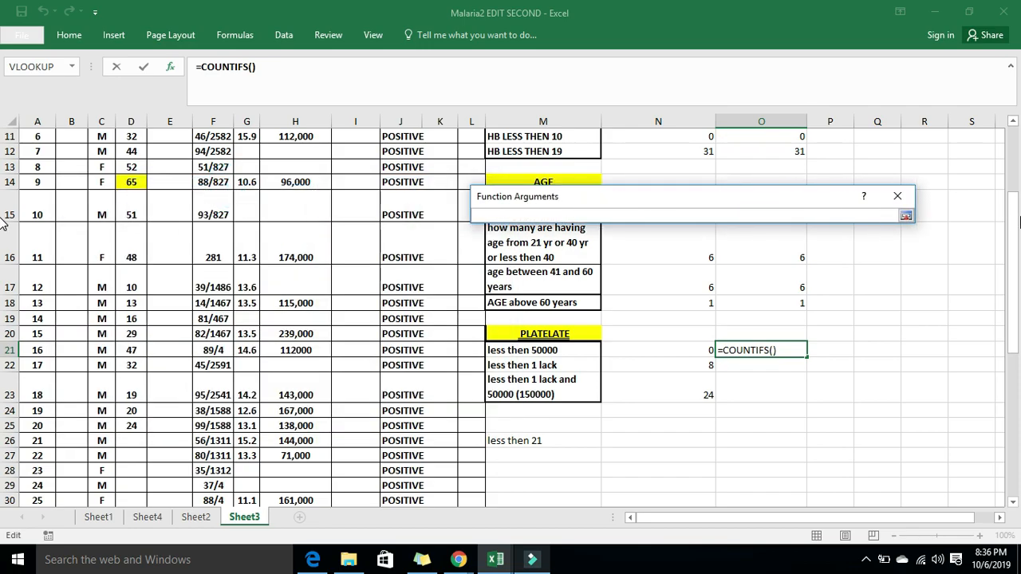
drag(1012, 225, 1011, 159)
click(299, 238)
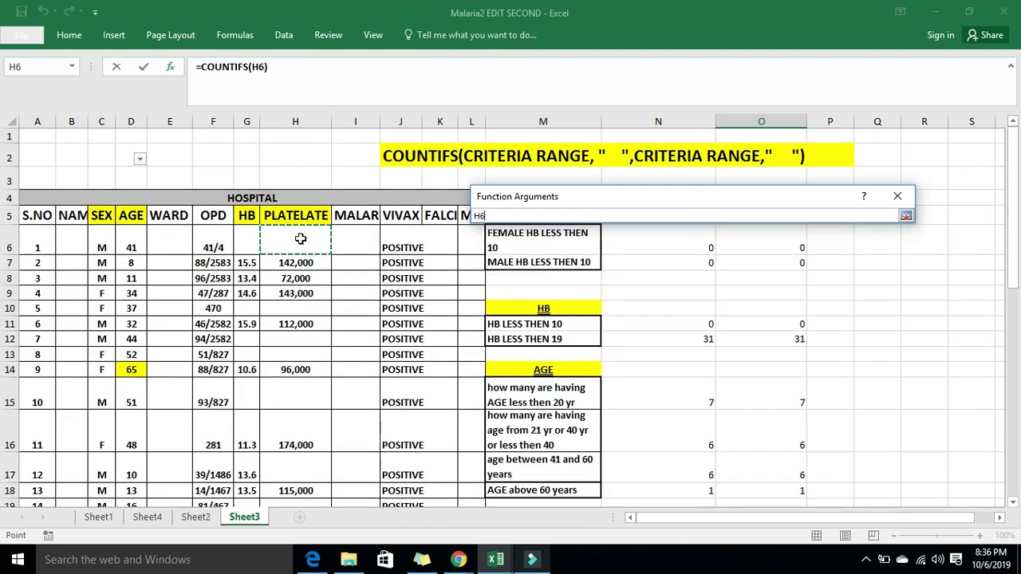
drag(300, 238, 289, 471)
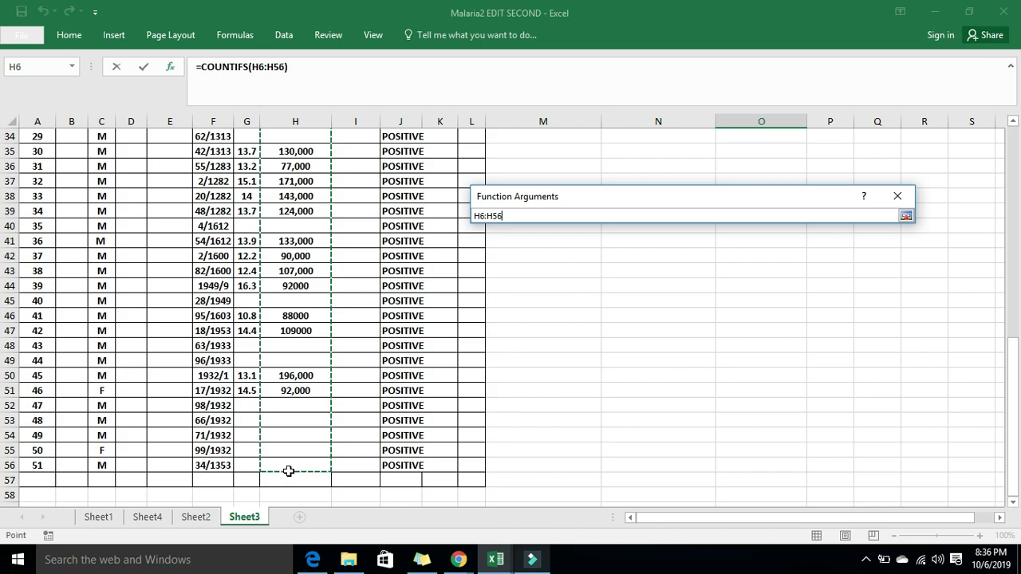
key(F4)
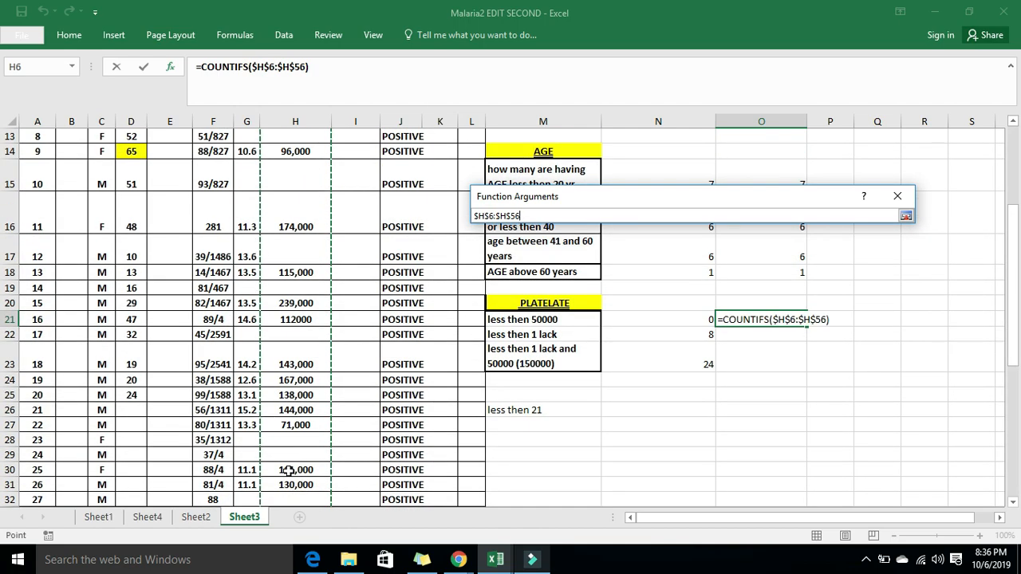
key(Return)
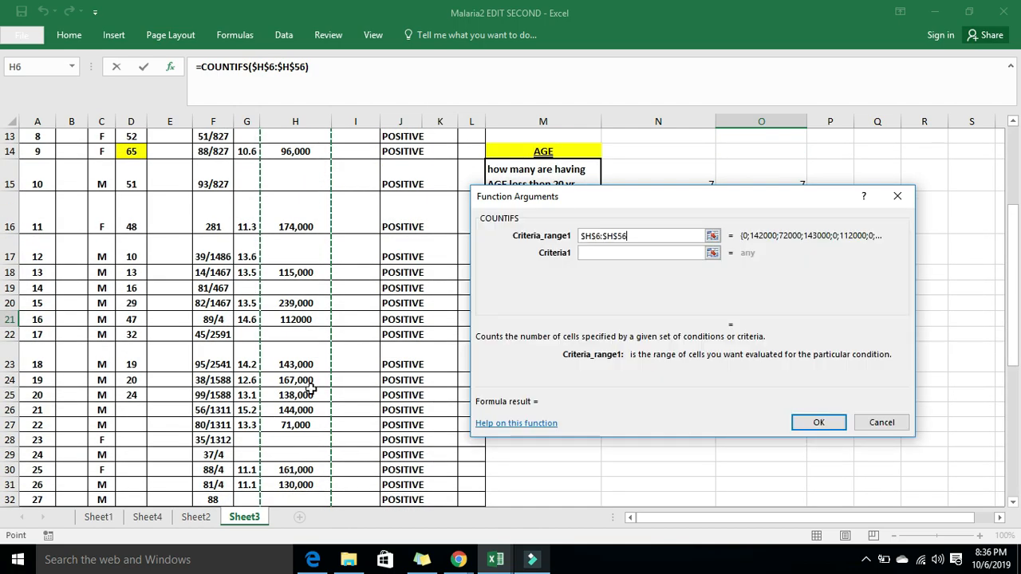
- Enter "<=50000" as the first criterion and complete the COUNTIFS formula in O21
click(654, 253)
click(667, 196)
drag(667, 196, 212, 170)
click(169, 225)
text(")
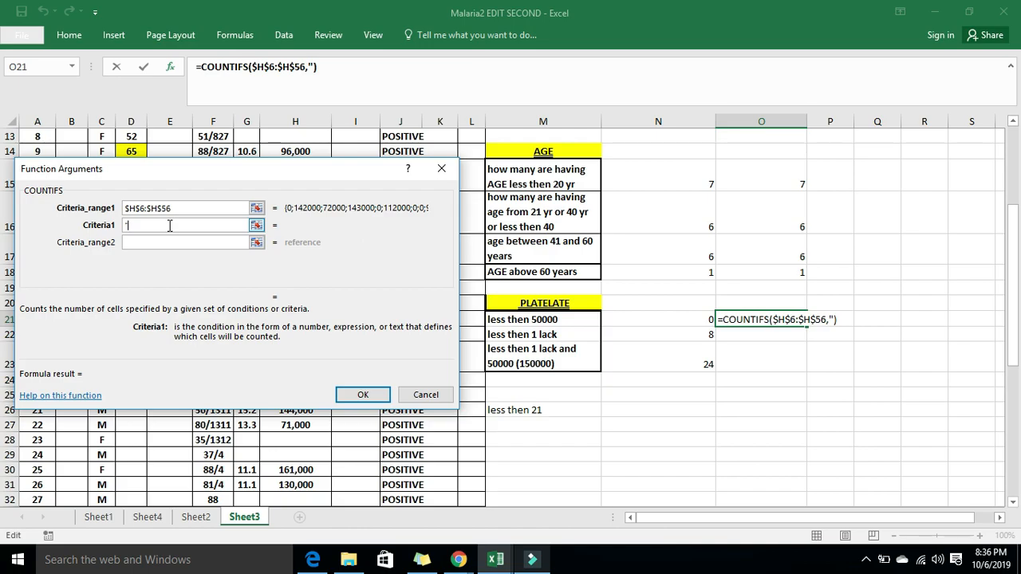
text(<=50000")
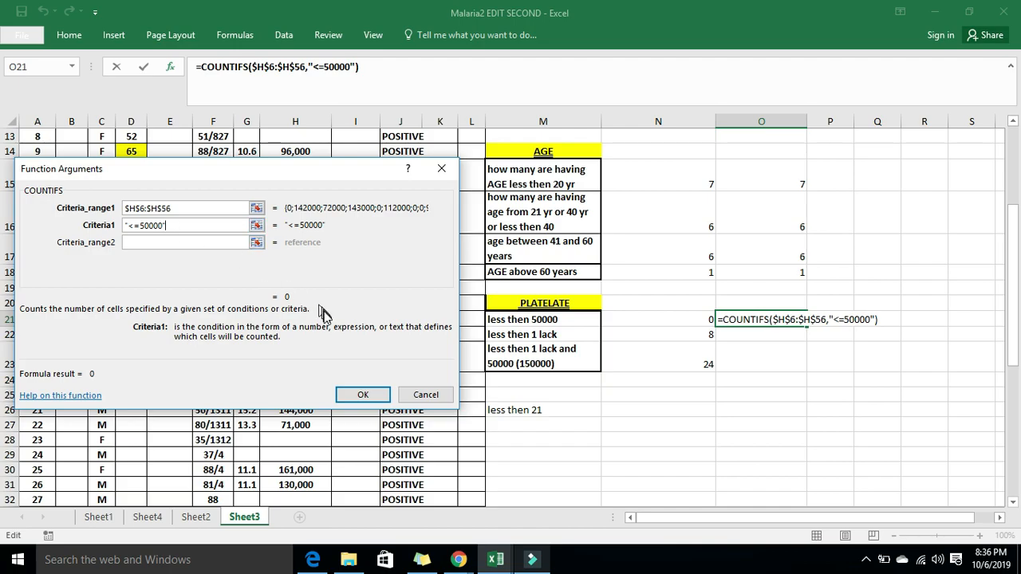
click(363, 395)
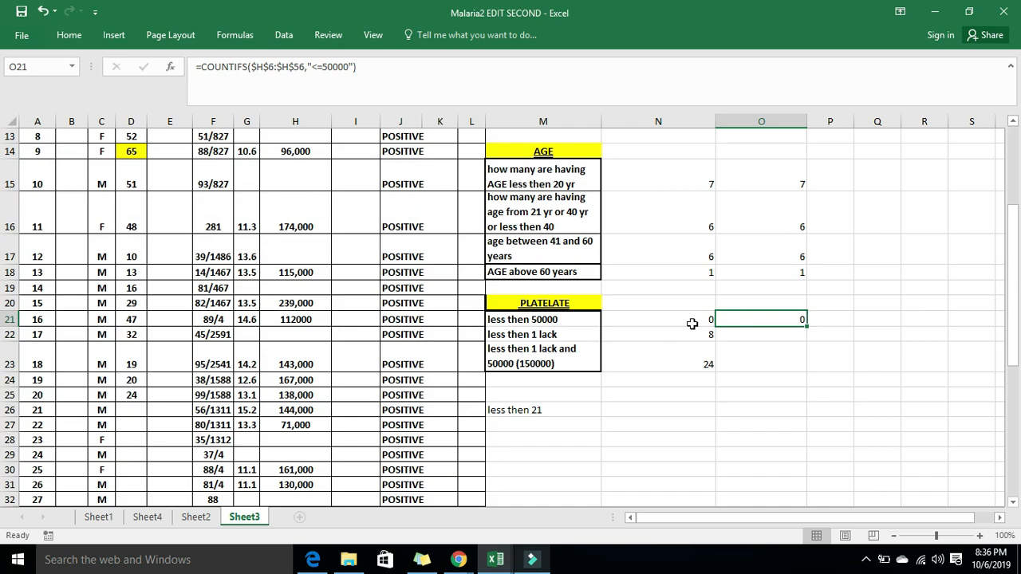
- Examine the PLATELATE values down column H for any that are less than 50000
click(284, 254)
key(Up)
key(Up)
key(Up)
key(Up)
key(Up)
key(Up)
key(Up)
key(Up)
key(Up)
key(Up)
key(Up)
key(Up)
key(Up)
key(Down)
key(Down)
key(Down)
key(Down)
key(Down)
key(Down)
key(Down)
key(Down)
key(Down)
key(Down)
key(Down)
key(Down)
key(Down)
key(Down)
key(Down)
key(Down)
key(Down)
key(Down)
key(Down)
key(Down)
key(Down)
key(Down)
key(Down)
key(Down)
key(Down)
key(Down)
key(Down)
key(Up)
key(Up)
key(Down)
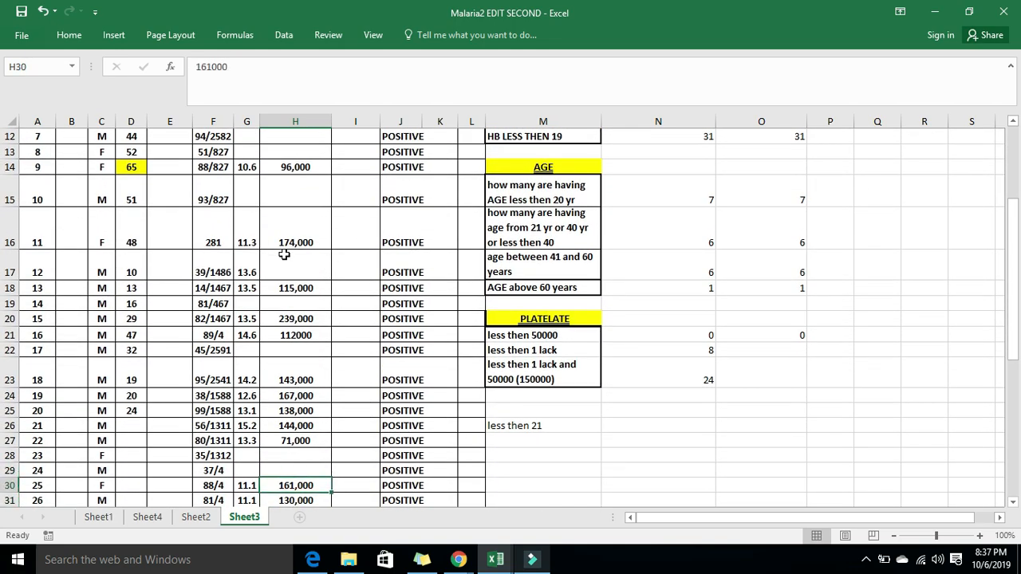
key(Down)
key(Down)
key(Down)
key(Down)
key(Down)
key(Down)
key(Down)
key(Down)
key(Down)
key(Down)
key(Down)
key(Up)
key(Up)
key(Up)
key(Up)
key(Up)
key(Down)
key(Down)
key(Down)
key(Down)
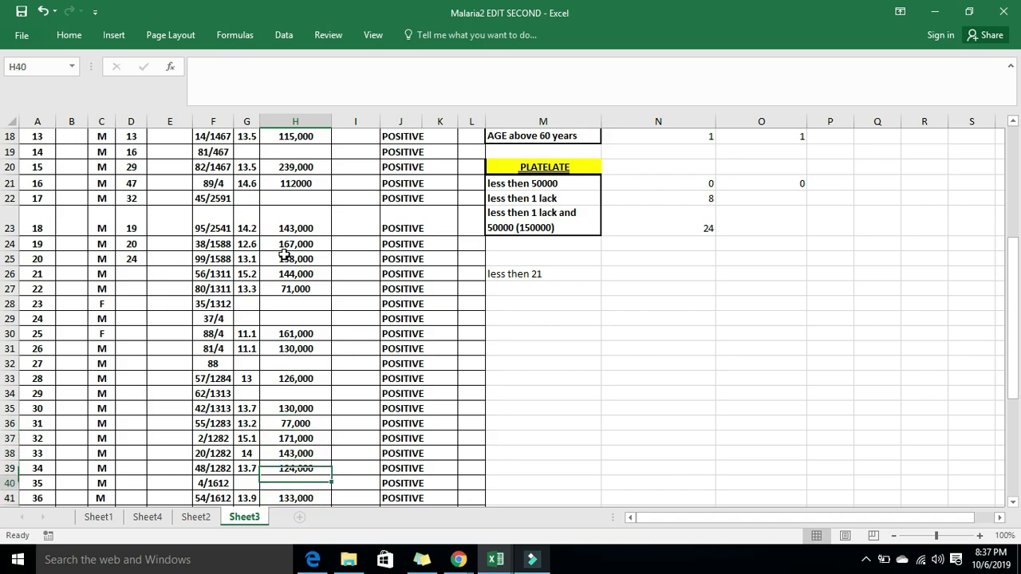
key(Down)
key(Down)
key(Down)
key(Down)
key(Up)
key(Up)
key(Down)
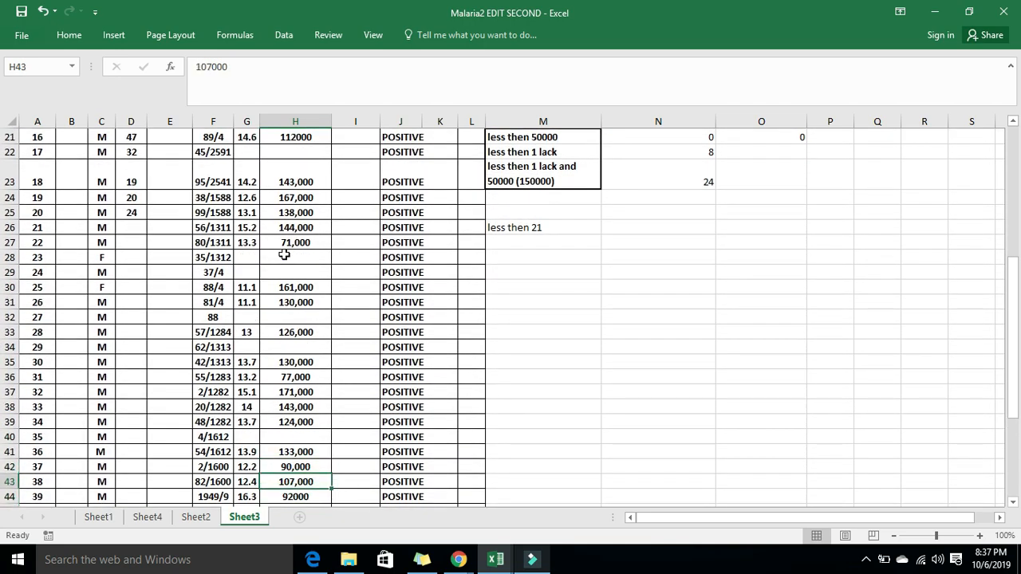
key(Down)
key(Down)
key(Down)
key(Down)
key(Down)
key(Up)
key(Up)
key(Up)
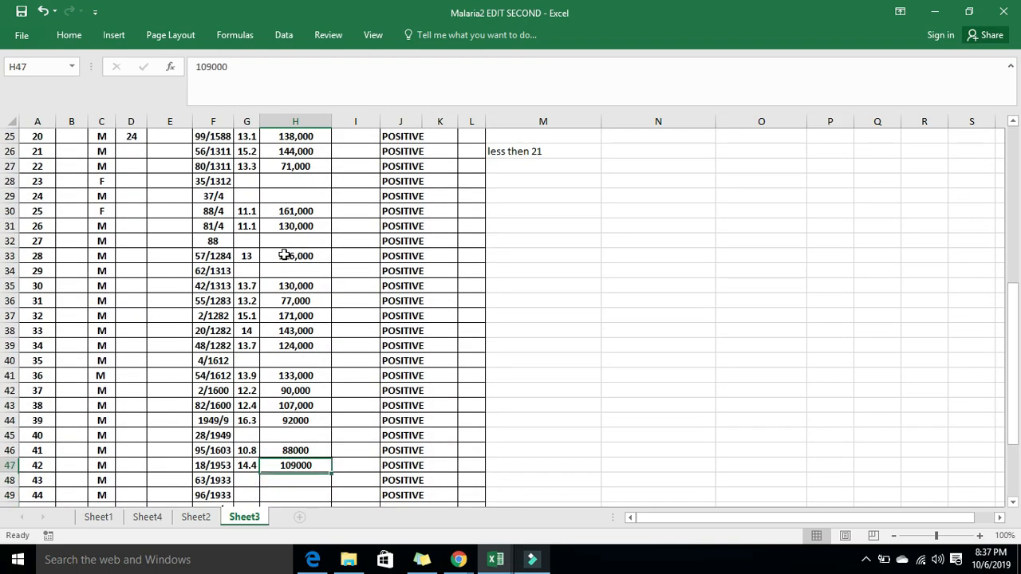
key(Down)
key(Down)
key(Down)
key(Down)
key(Down)
key(Down)
key(Down)
key(Up)
key(Up)
key(Up)
key(Down)
key(Down)
key(Down)
key(Down)
key(Down)
key(Down)
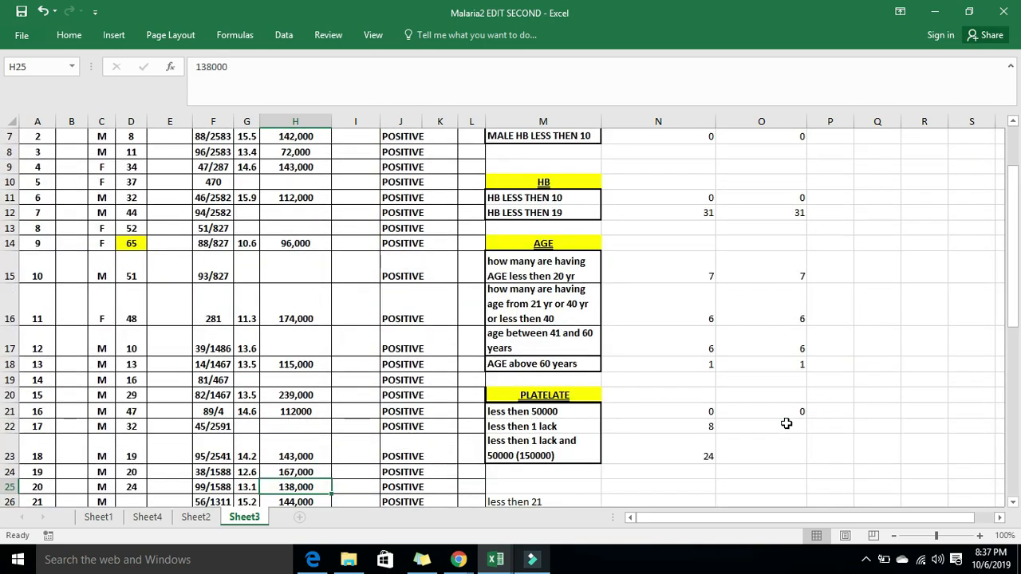
- Copy the COUNTIFS formula from O21 down to O22 for the "less then 1 lack" criterion in M22
click(786, 423)
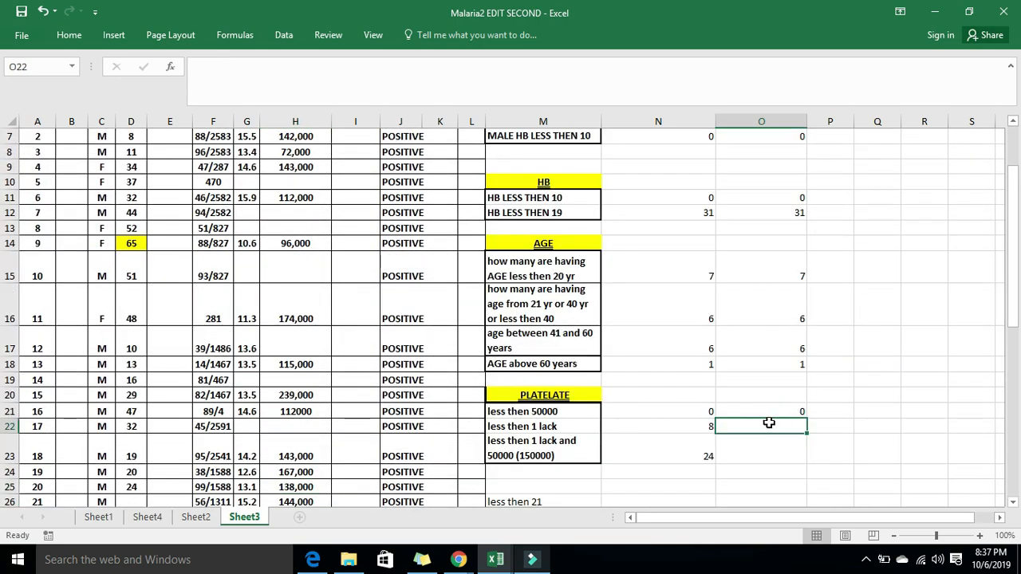
click(573, 427)
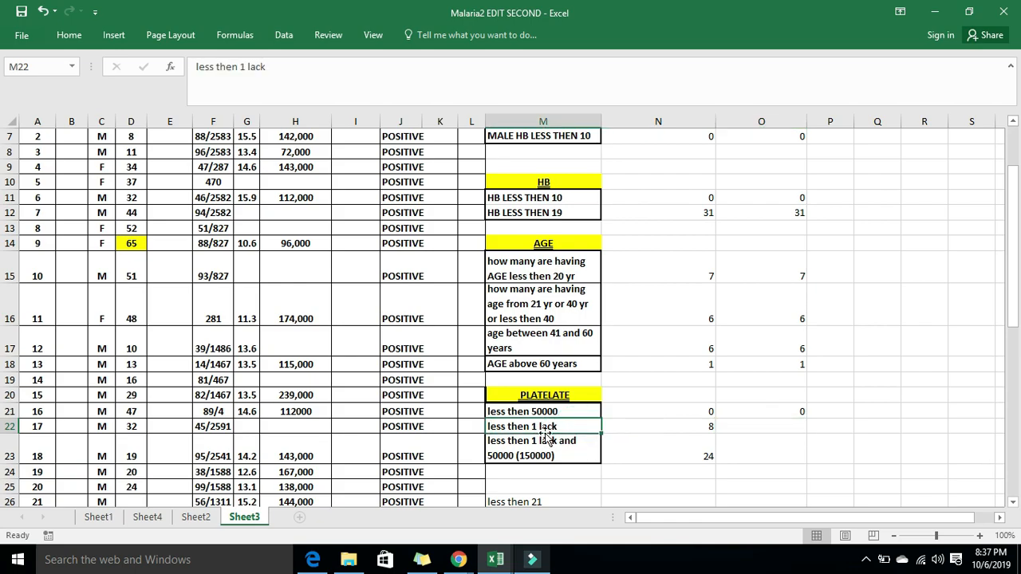
click(583, 426)
click(775, 425)
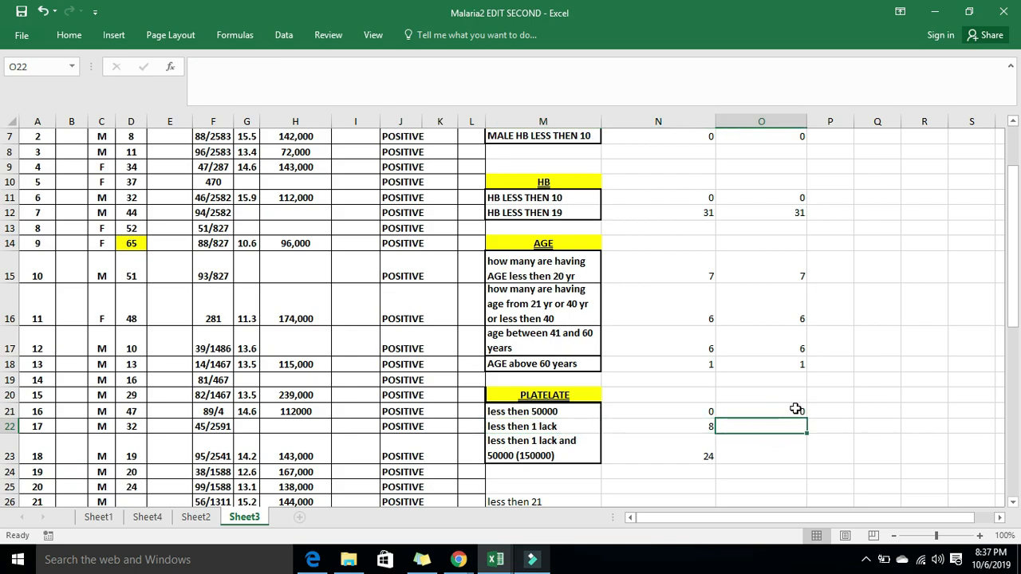
click(793, 408)
drag(807, 419, 807, 431)
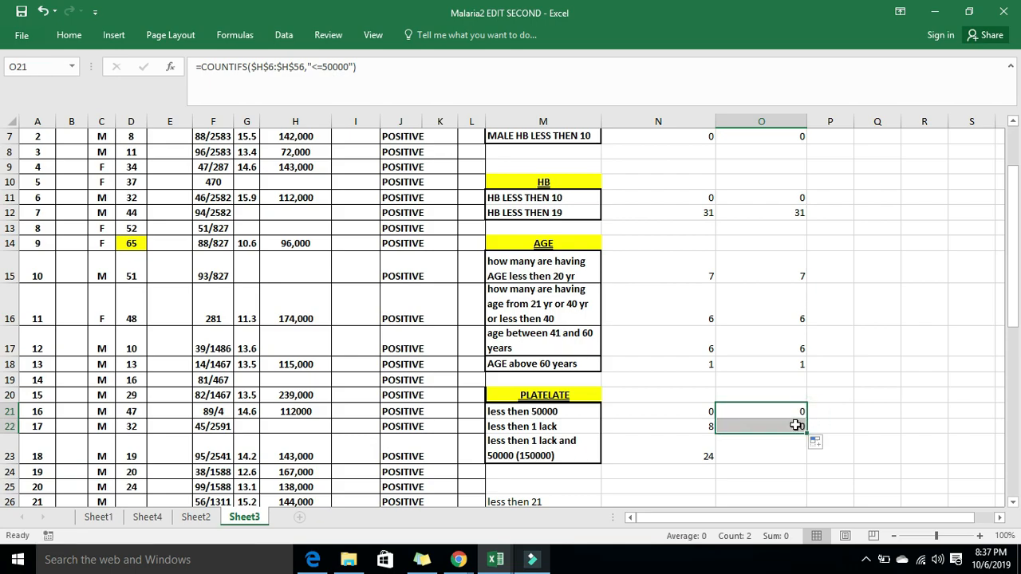
- Change the criterion in the O22 formula to "<=10000"
double_click(796, 425)
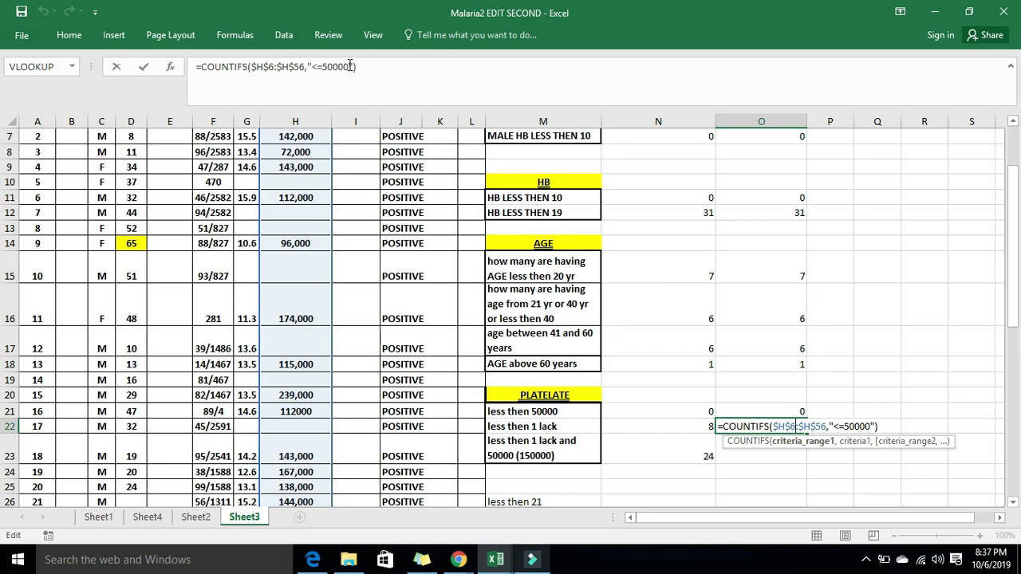
click(326, 66)
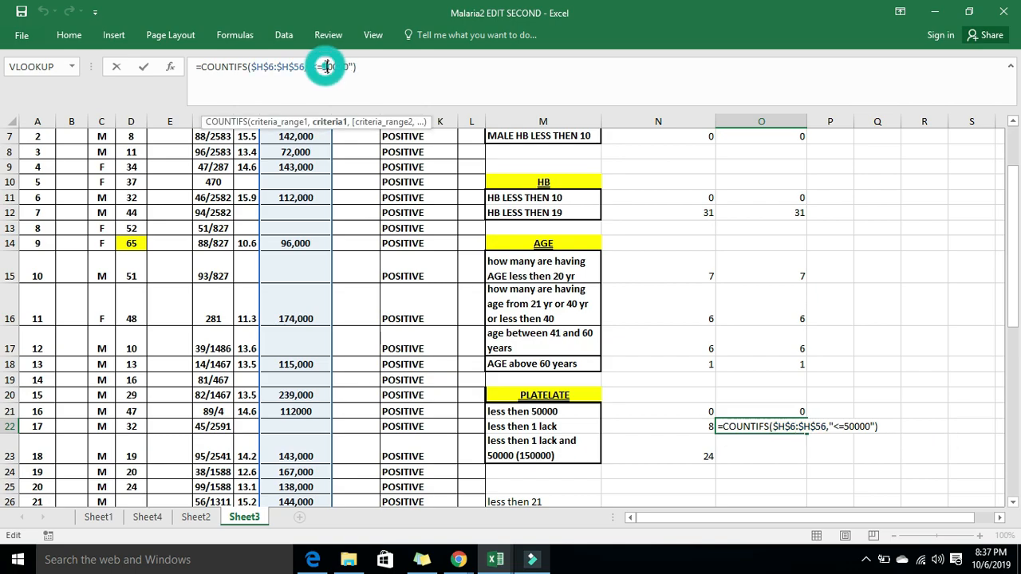
key(BackSpace)
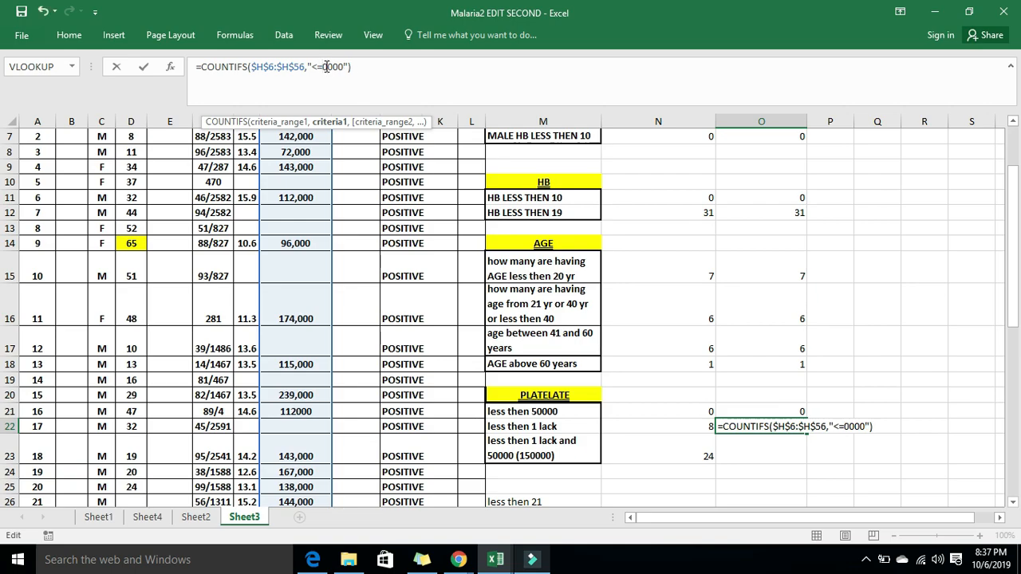
text(1)
key(Return)
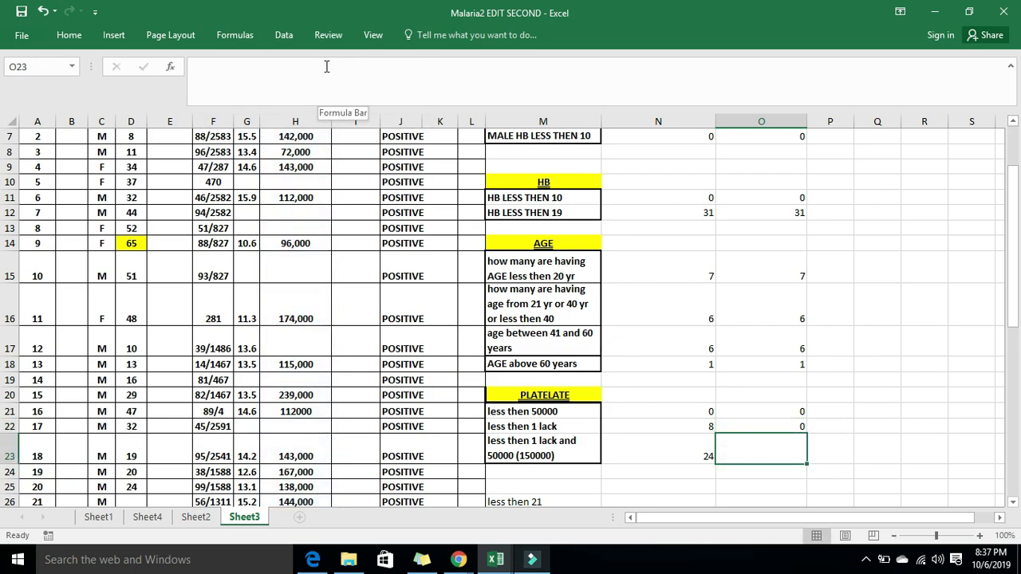
- Correct the O22 criterion to "<=100000" so that it matches 1 lack
click(786, 426)
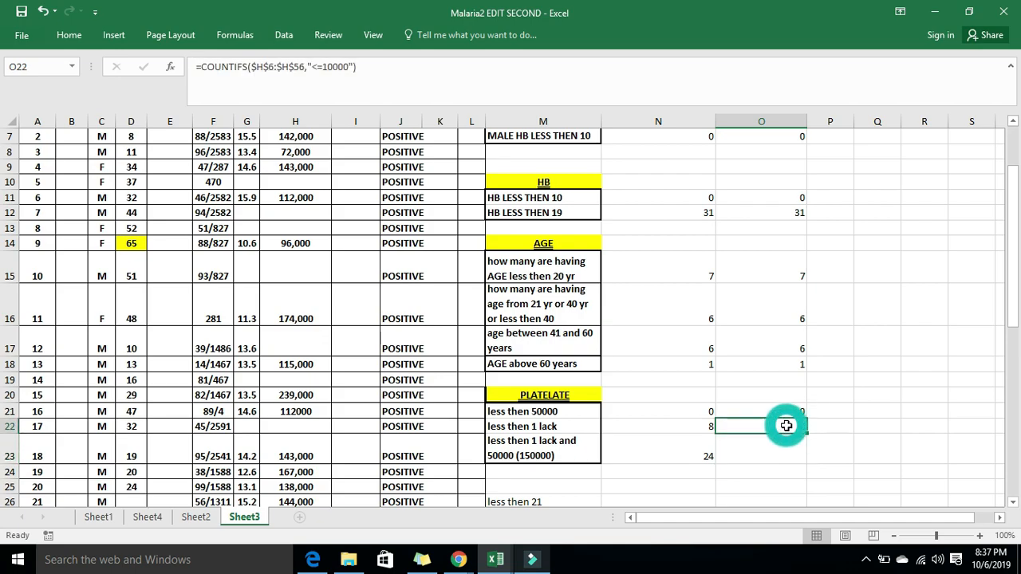
click(349, 67)
text(0)
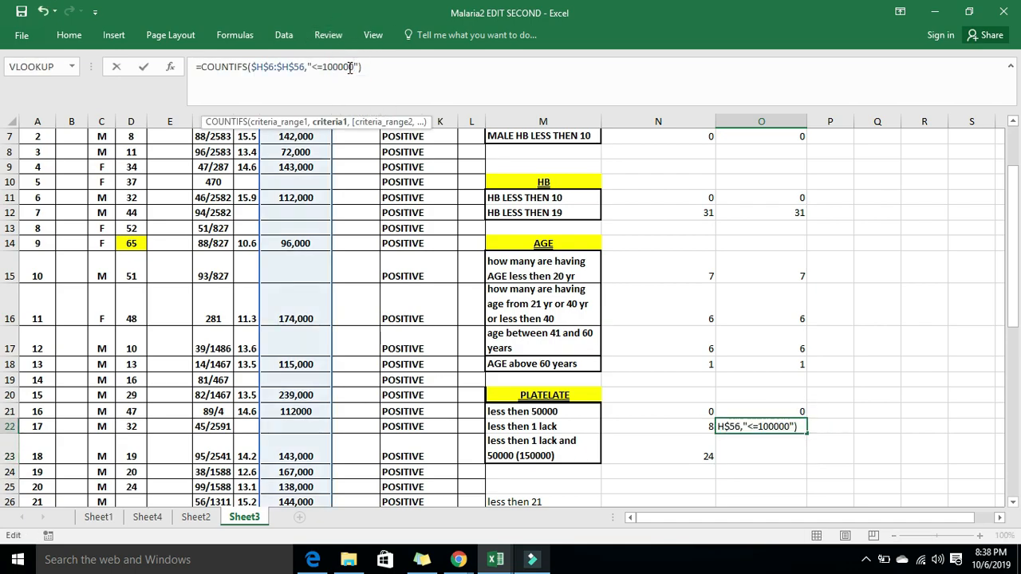
key(Return)
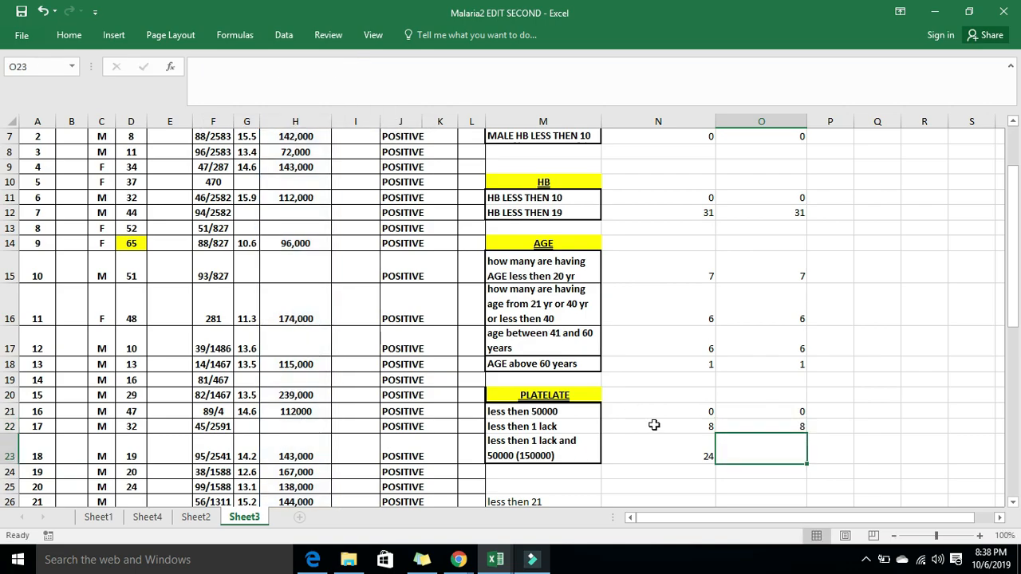
- Check the O22 count by examining the PLATELATE values down column H for any that are 100000 or less
click(812, 427)
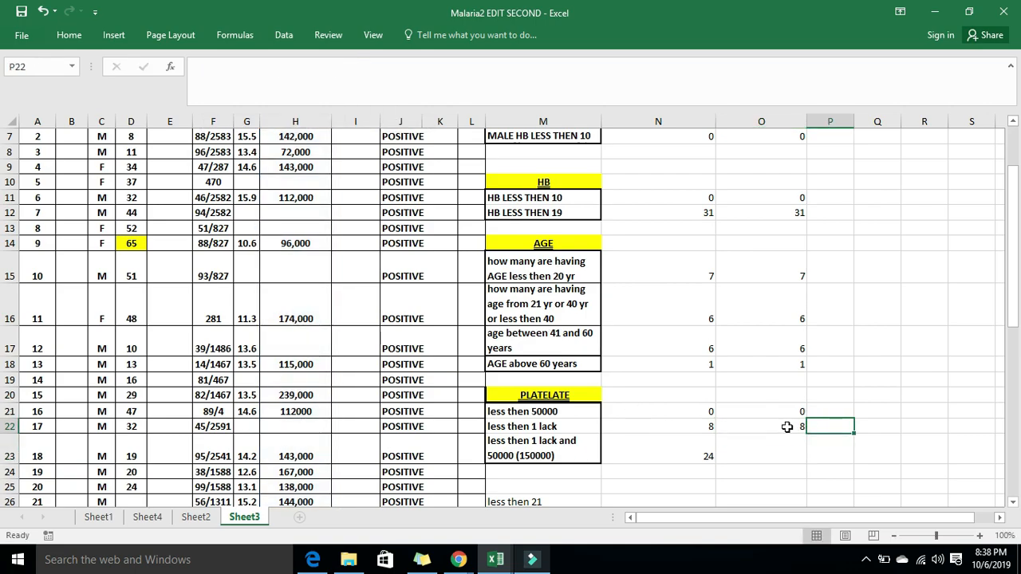
click(787, 427)
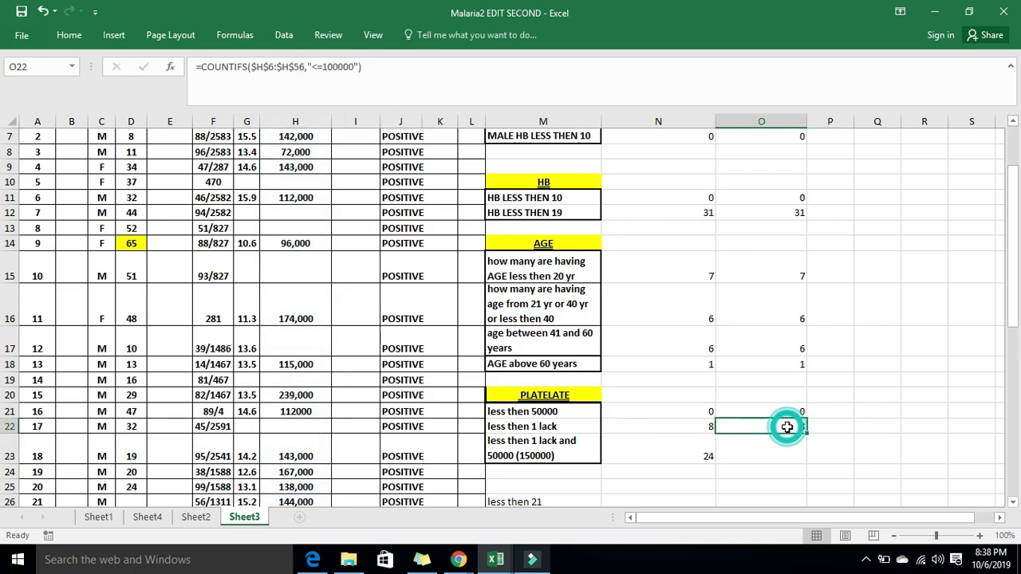
click(292, 411)
key(Up)
key(Up)
key(Up)
key(Up)
key(Up)
key(Up)
key(Up)
key(Up)
key(Up)
key(Up)
key(Up)
key(Up)
key(Up)
key(Up)
key(Up)
key(Up)
key(Up)
key(Up)
key(Up)
key(Down)
key(Down)
key(Down)
key(Down)
key(Down)
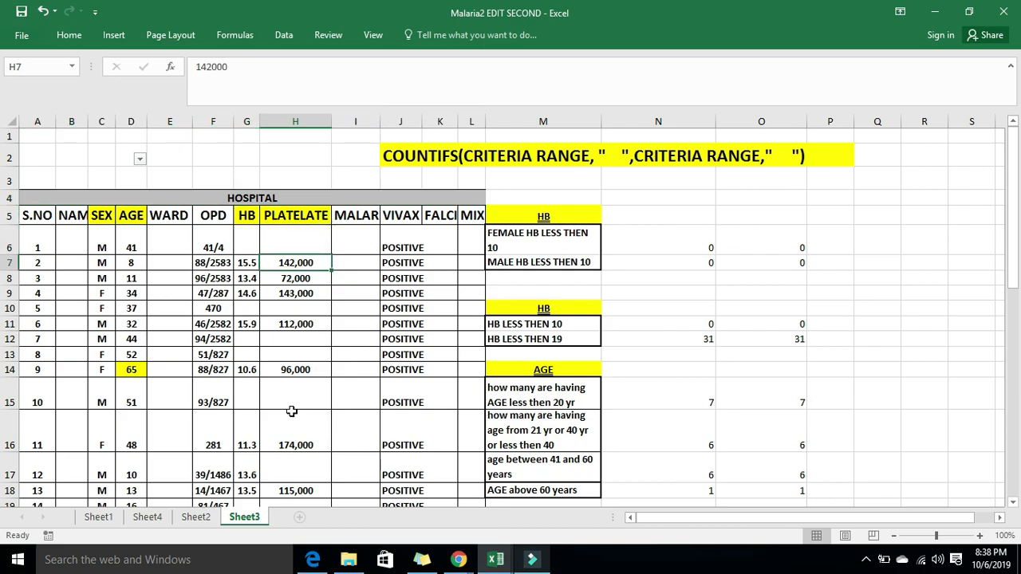
key(Down)
key(Down)
key(Down)
key(Down)
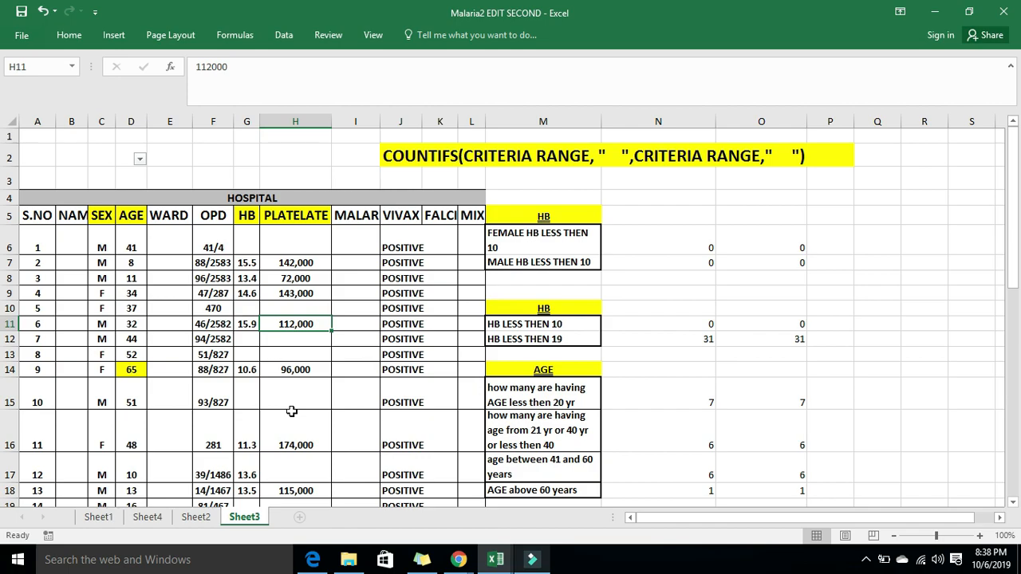
key(Down)
key(Down)
key(Down)
key(Down)
key(Down)
key(Down)
key(Down)
key(Up)
key(Up)
key(Up)
key(Up)
key(Up)
key(Up)
key(Up)
key(Up)
key(Up)
key(Up)
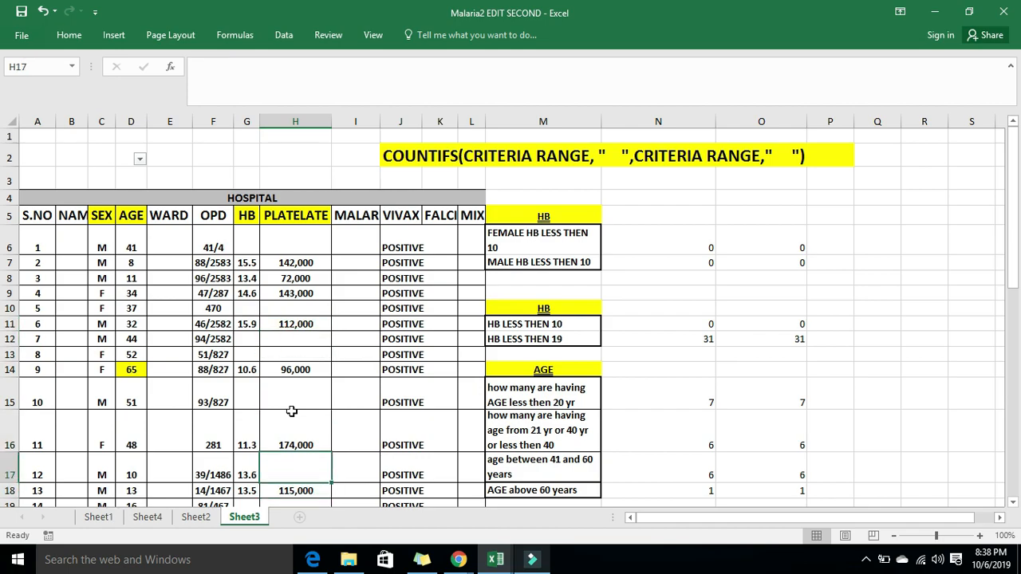
key(Down)
key(Down)
key(Down)
key(Down)
key(Down)
key(Down)
key(Down)
key(Down)
key(Down)
key(Down)
key(Down)
key(Down)
key(Down)
key(Down)
key(Down)
key(Down)
key(Down)
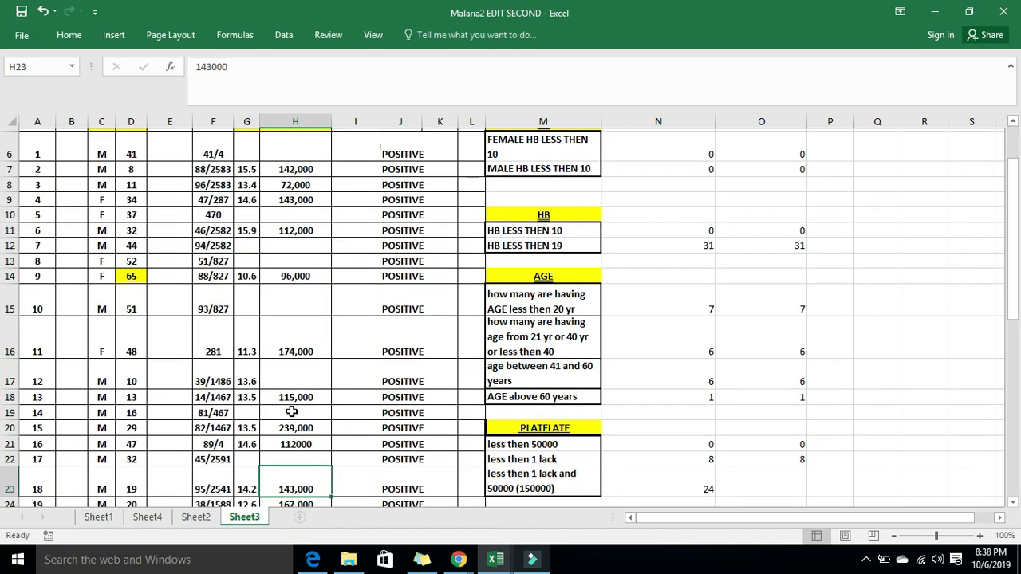
key(Down)
key(Down)
key(Down)
key(Down)
key(Down)
key(Down)
key(Down)
key(Down)
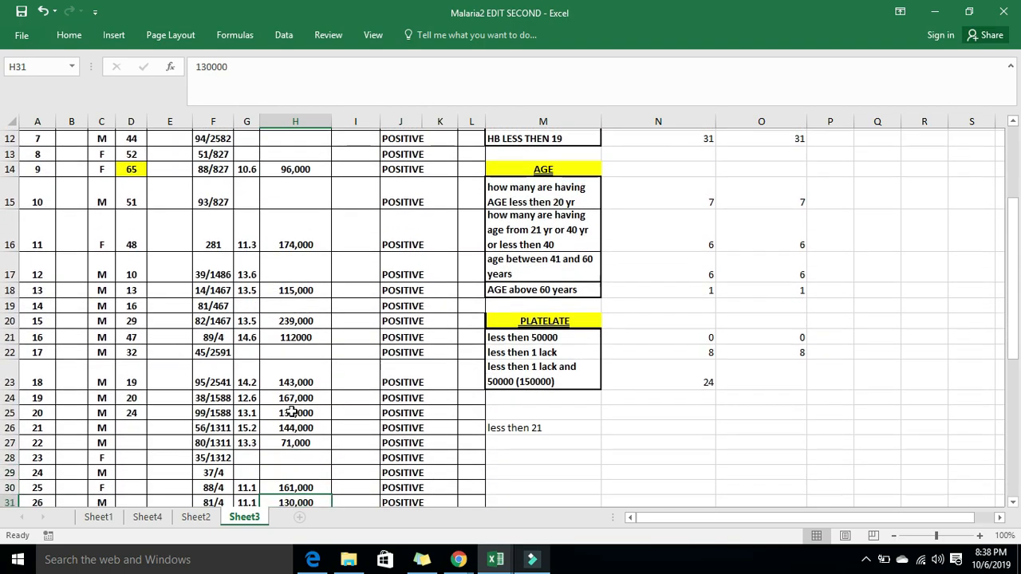
key(Down)
key(Down)
key(Down)
key(Down)
key(Down)
key(Down)
key(Down)
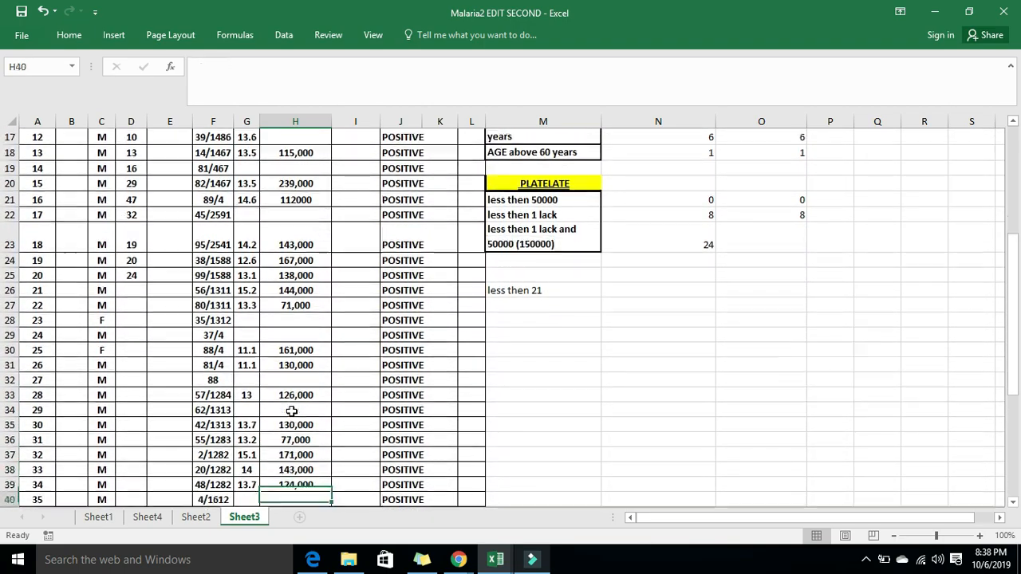
key(Up)
key(Up)
key(Up)
key(Up)
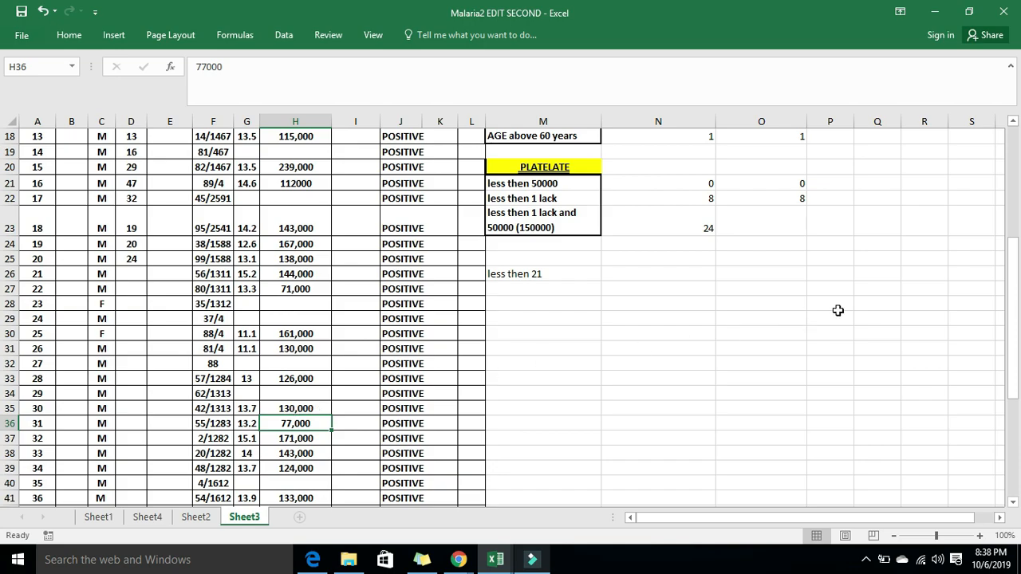
click(785, 229)
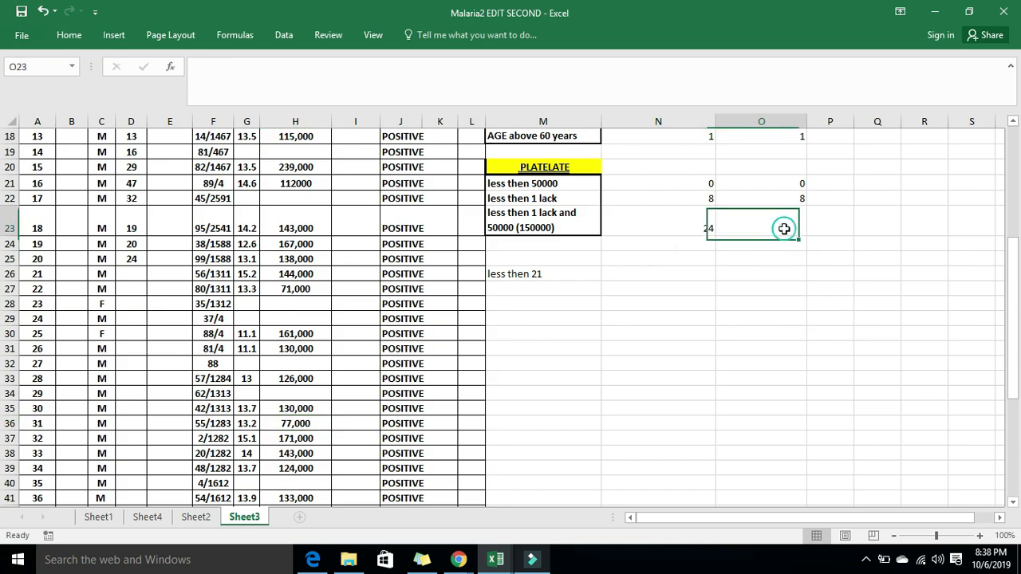
click(546, 221)
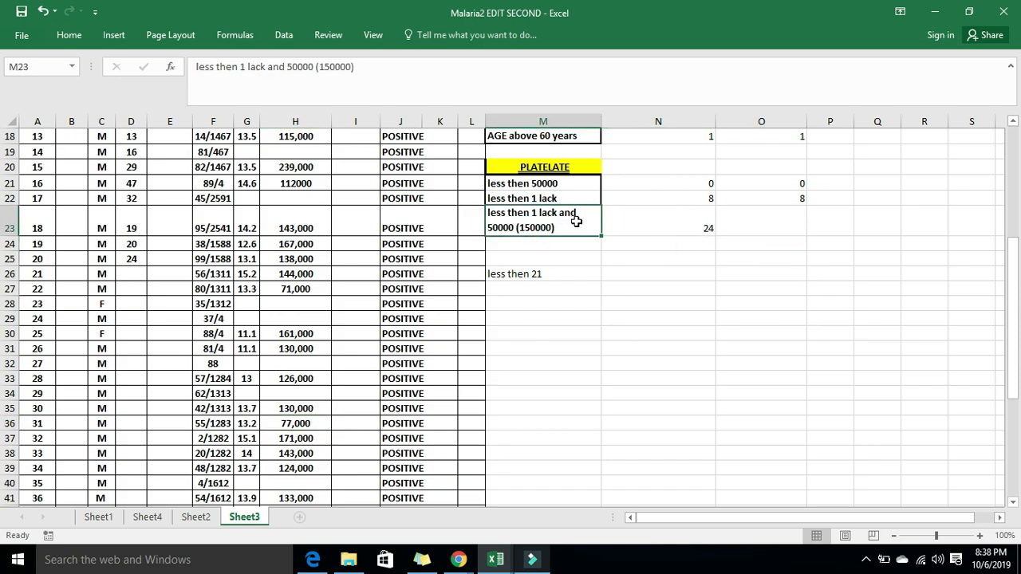
click(778, 226)
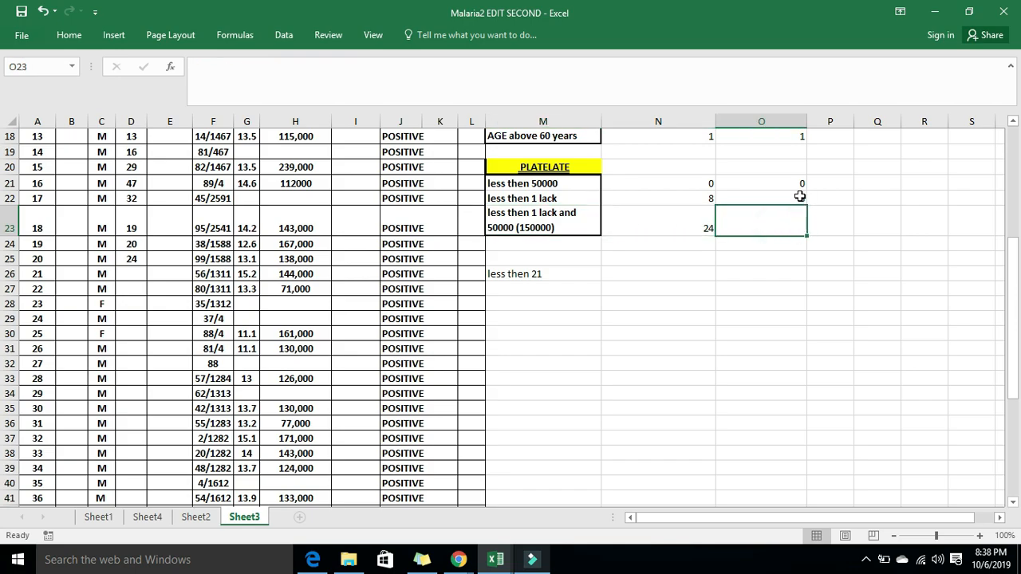
click(801, 198)
drag(808, 205, 806, 233)
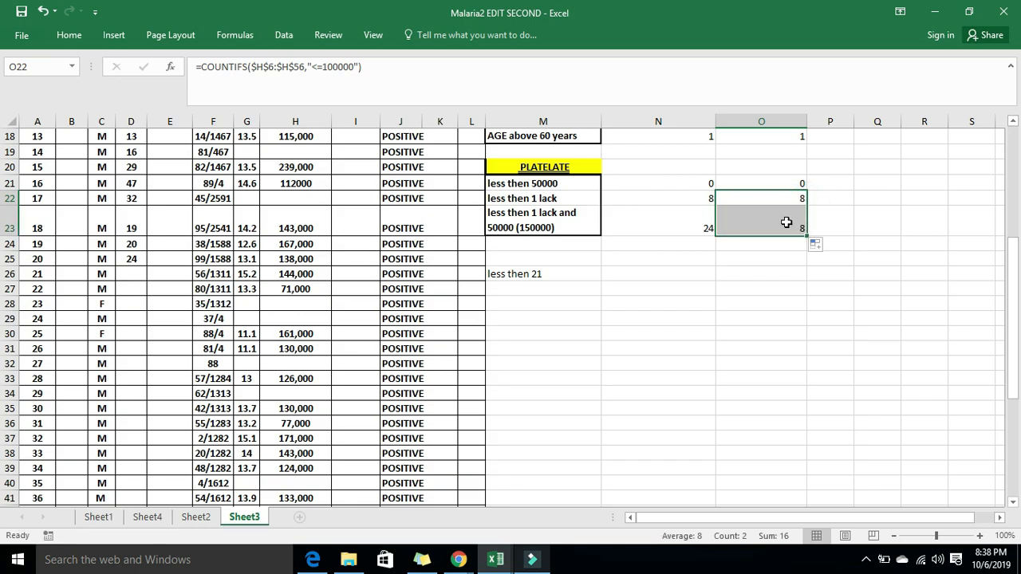
- Change the criterion in the O23 formula to "<=150000"
click(786, 223)
double_click(786, 223)
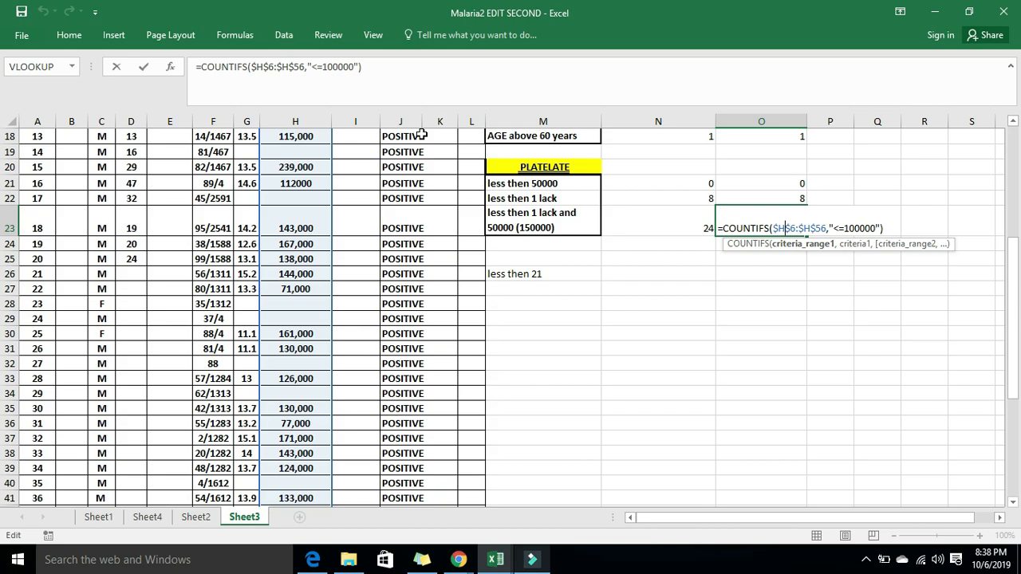
click(329, 66)
key(Delete)
text(5)
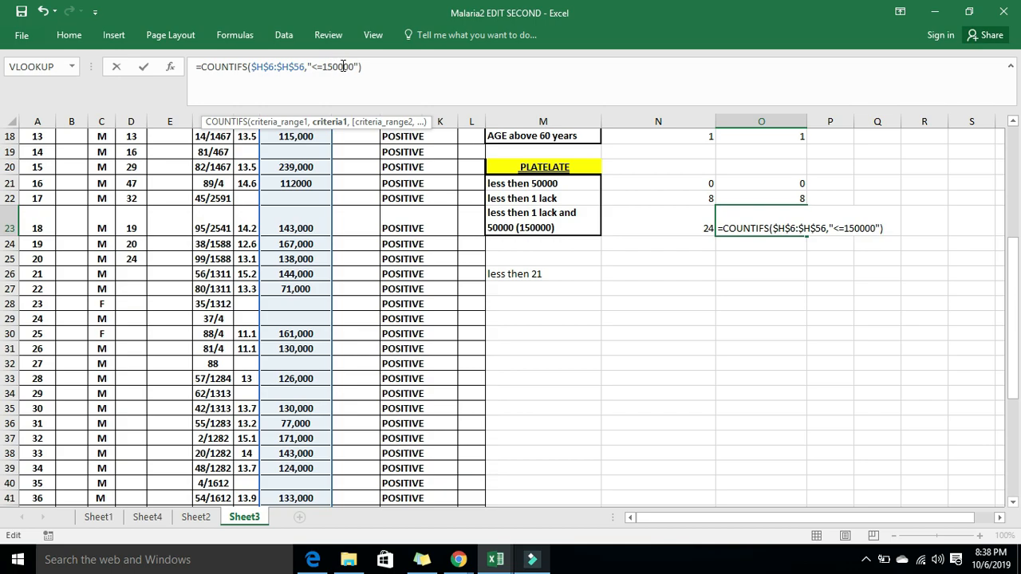
key(Return)
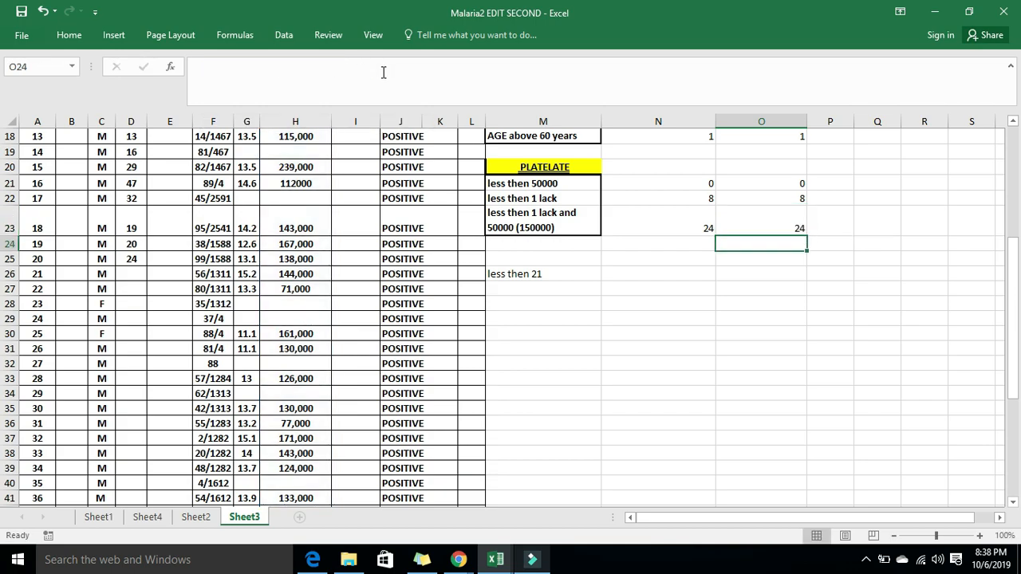
- Review the COUNTIFS formula in O23 for platelets of 150000 or less
click(786, 303)
key(Up)
key(Up)
key(Up)
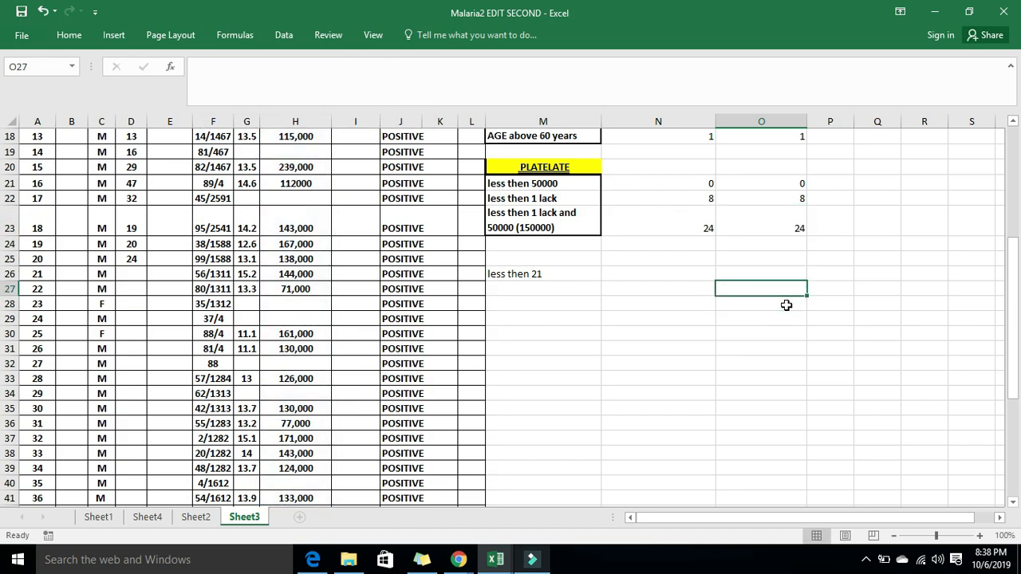
key(Up)
key(Up)
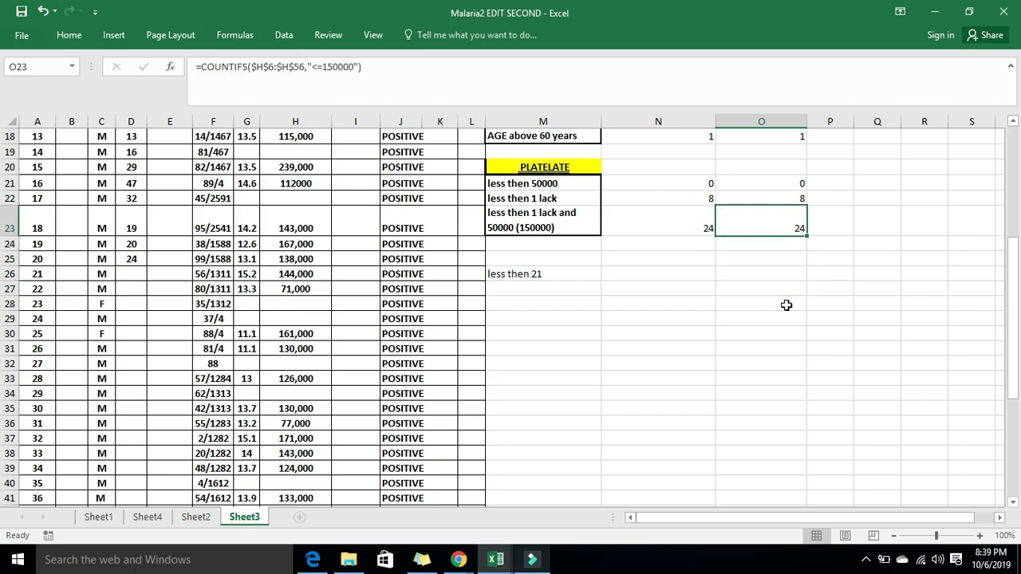
- Check the O23 count by examining the PLATELATE values down column H for any that are 150000 or less
key(Left)
key(Left)
key(Left)
key(Left)
key(Left)
key(Left)
key(Left)
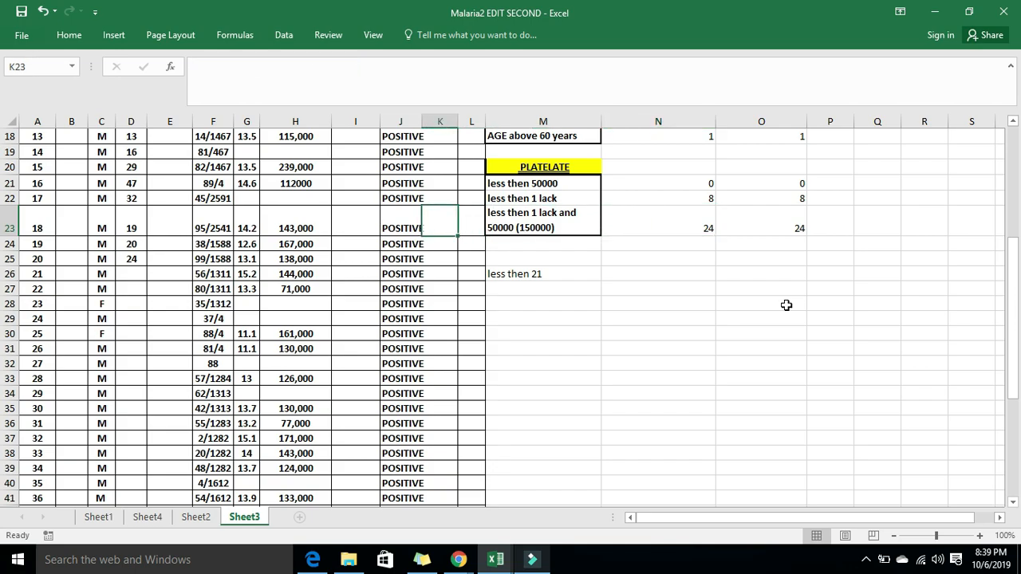
key(Up)
key(Up)
key(Up)
key(Up)
key(Up)
key(Up)
key(Up)
key(Up)
key(Up)
key(Up)
key(Up)
key(Up)
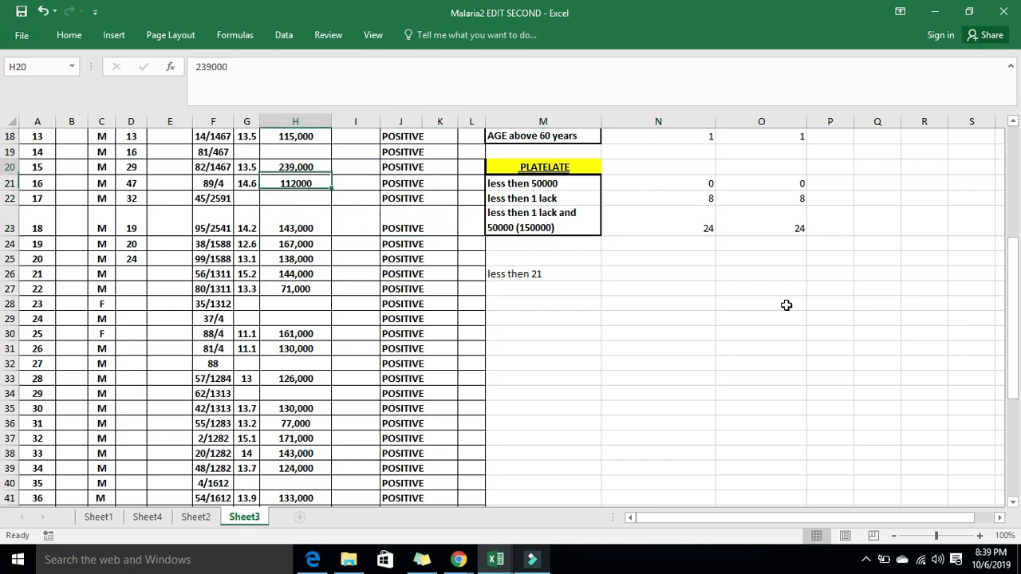
key(Up)
key(Up)
key(Up)
key(Up)
key(Up)
key(Up)
key(Up)
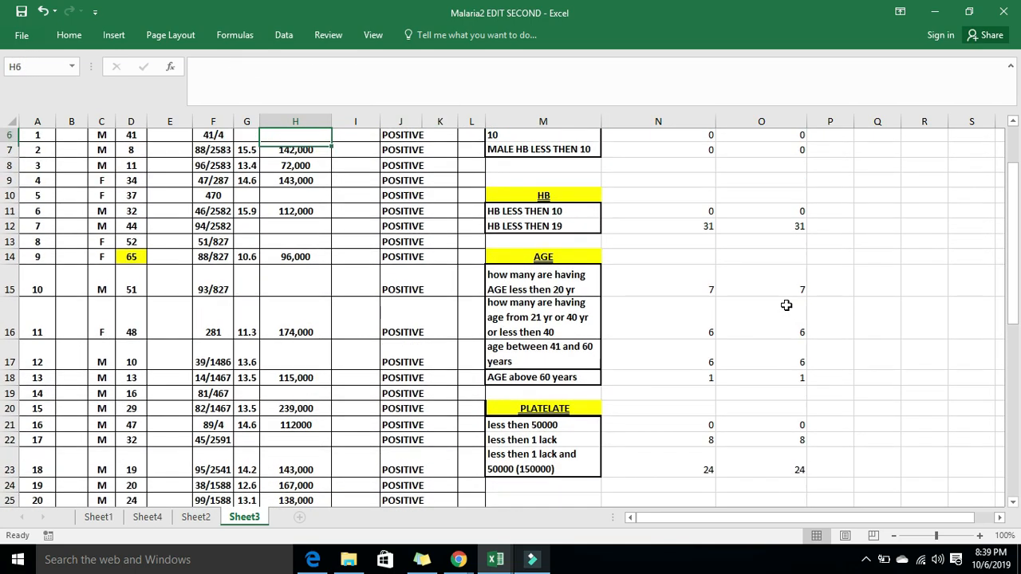
key(Down)
key(Down)
key(Down)
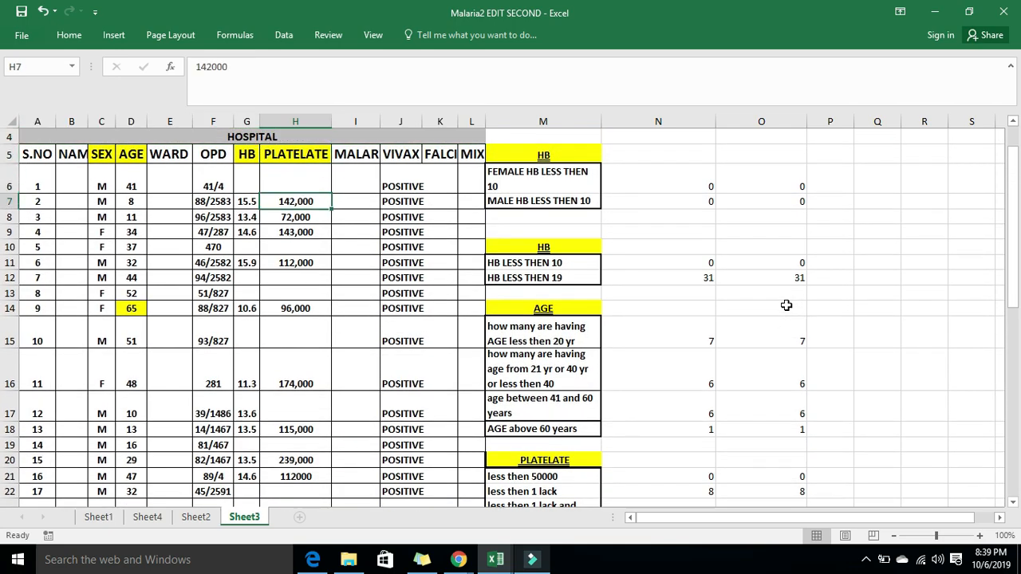
key(Down)
key(Down)
key(Down)
key(Down)
key(Up)
key(Down)
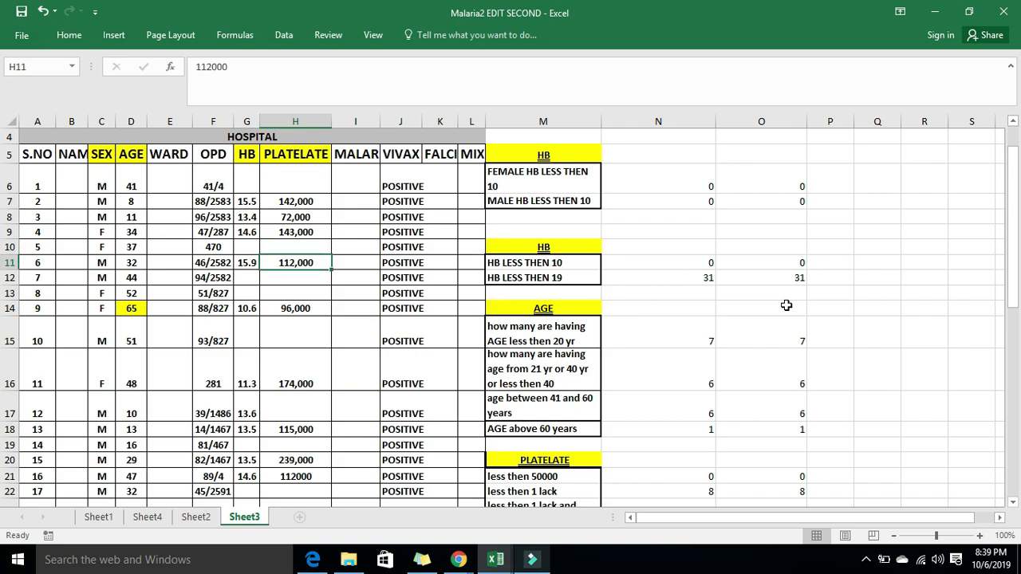
key(Up)
key(Up)
key(Up)
key(Up)
key(Down)
key(Down)
key(Down)
key(Down)
key(Down)
key(Down)
key(Down)
key(Down)
key(Down)
key(Down)
key(Down)
key(Down)
key(Down)
key(Down)
key(Down)
key(Down)
key(Down)
key(Down)
key(Down)
key(Down)
key(Down)
key(Down)
key(Down)
key(Down)
key(Down)
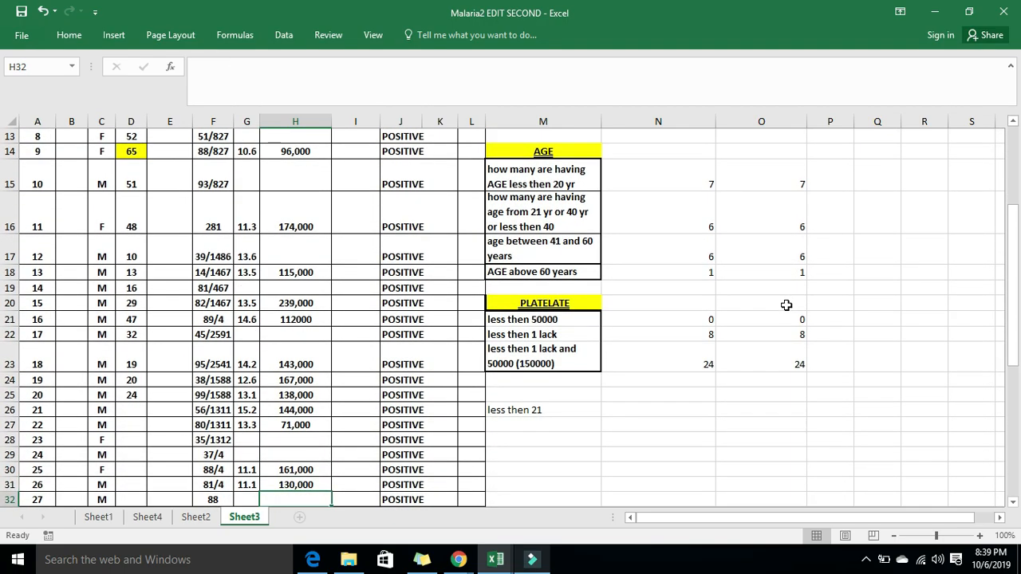
key(Down)
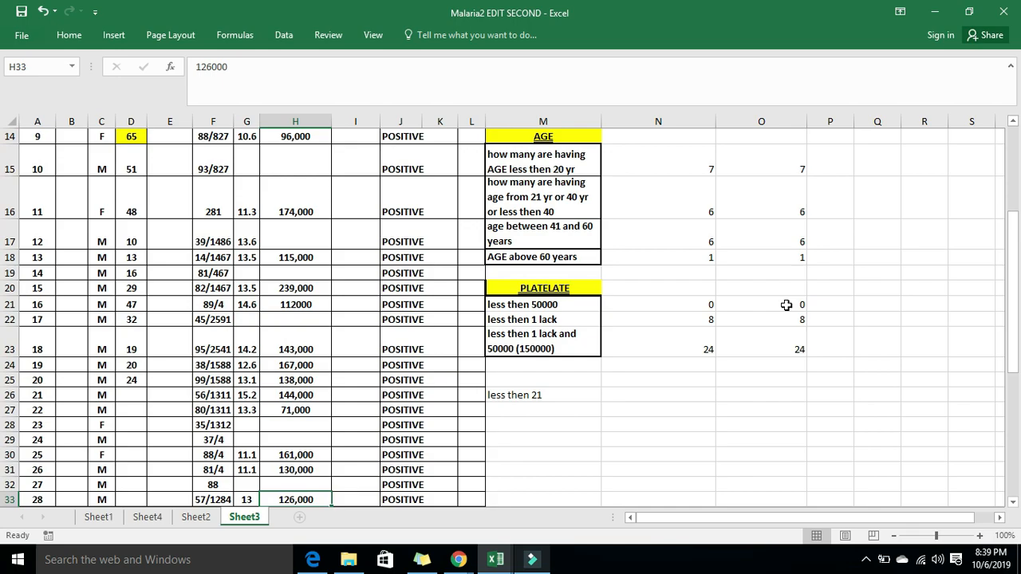
key(Down)
key(Down)
- Return to the head of the sheet and examine the COUNTIFS syntax note in row 2
key(Up)
key(Up)
key(Up)
key(Up)
key(Up)
key(Up)
key(Up)
key(Up)
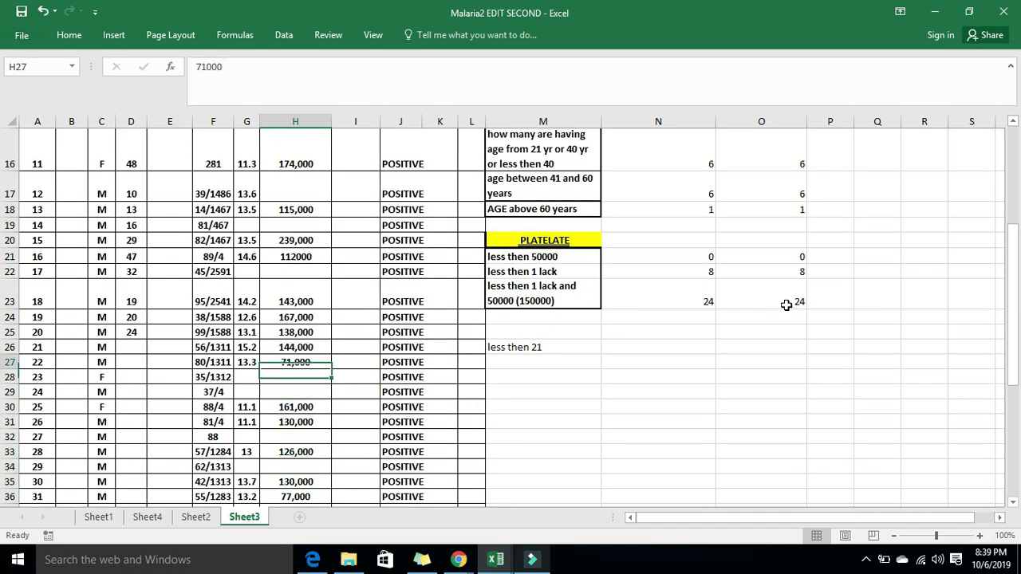
key(Up)
key(Up)
key(Up)
key(Up)
key(Up)
key(Up)
key(Up)
key(Up)
key(Up)
key(Up)
key(Up)
key(Up)
key(Up)
key(Up)
key(Up)
key(Up)
key(Up)
key(Up)
key(Up)
key(Up)
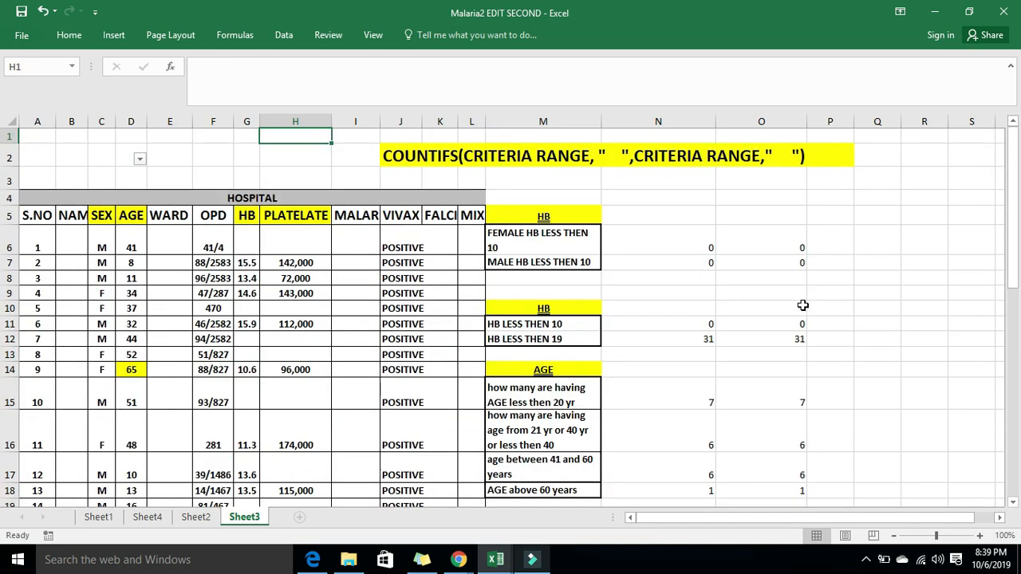
click(841, 151)
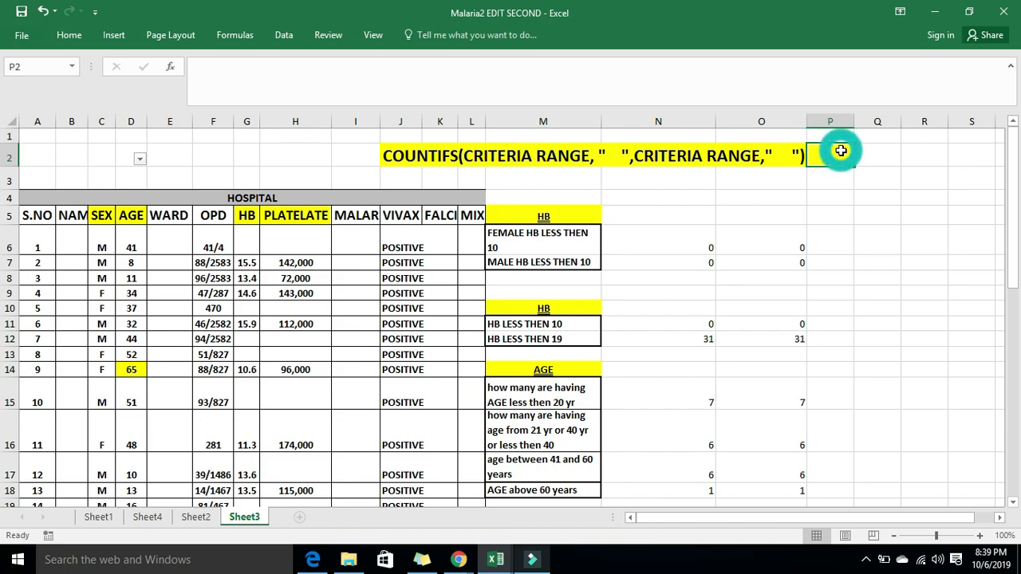
click(504, 152)
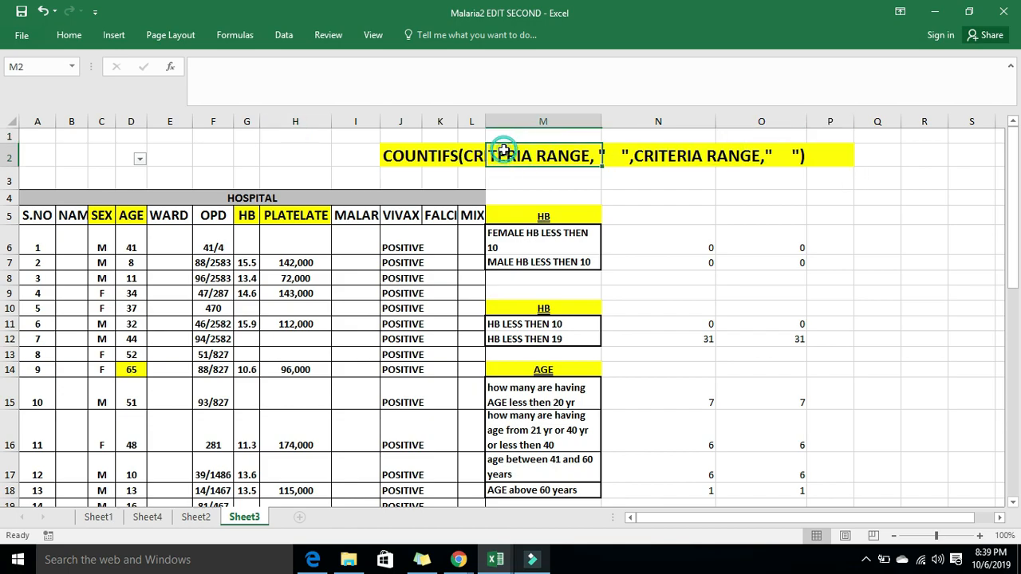
click(431, 152)
click(323, 164)
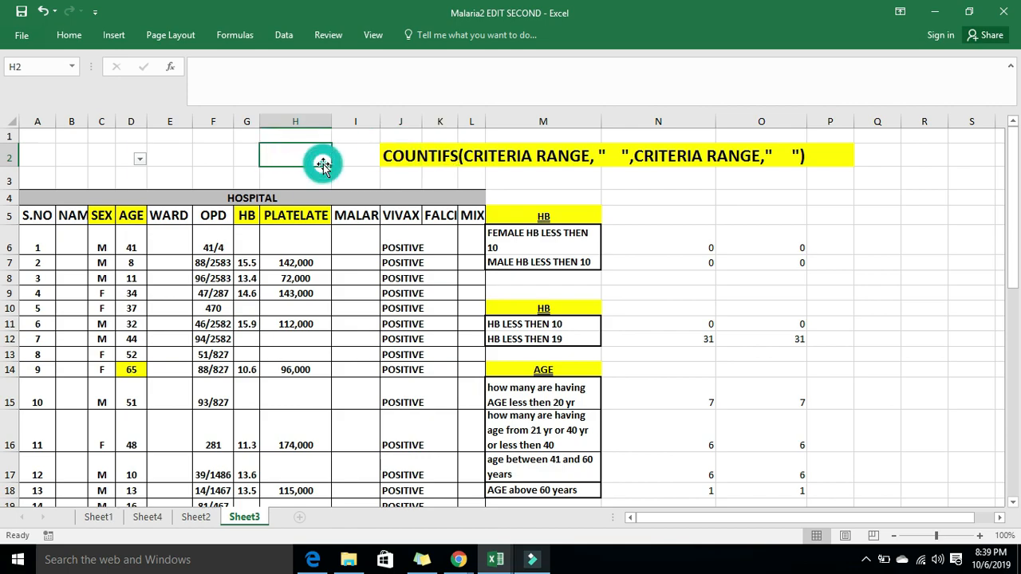
- Examine the M and F entries in the SEX column as a possible criteria range
click(106, 220)
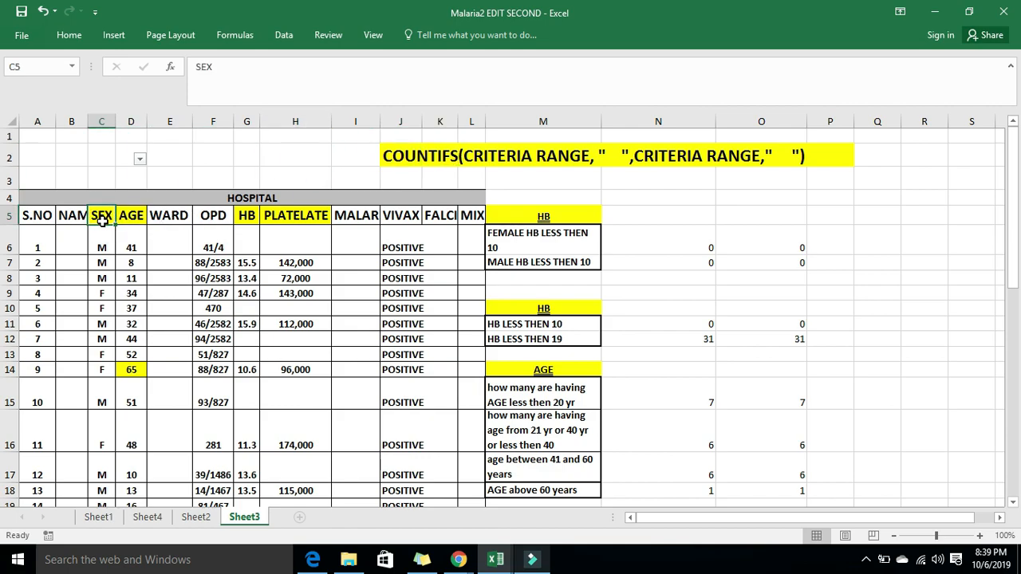
key(Down)
key(Down)
key(Down)
key(Down)
key(Down)
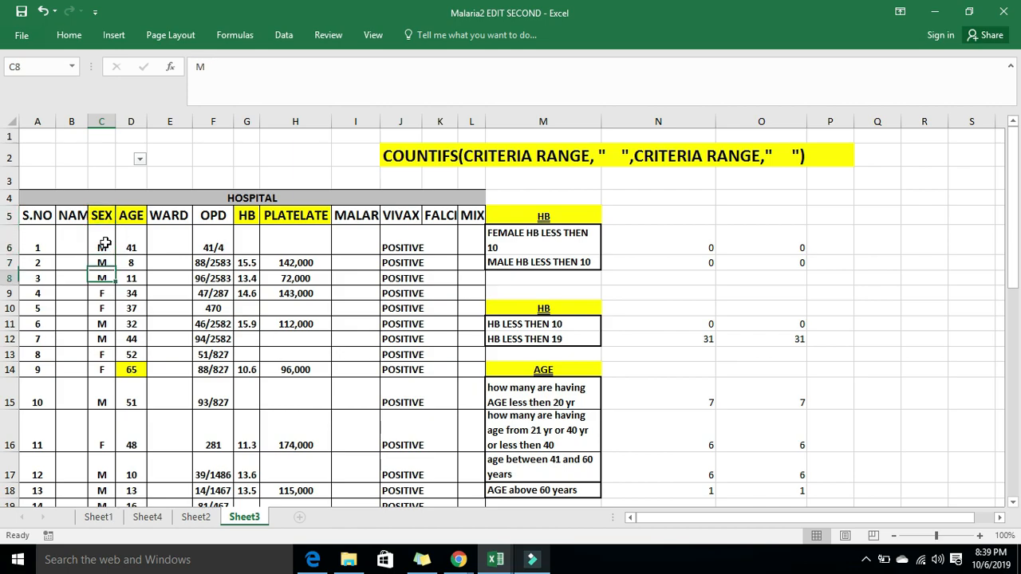
key(Down)
key(Down)
key(Down)
key(Up)
key(Up)
key(Up)
key(Up)
key(Up)
key(Up)
key(Up)
key(Up)
key(Up)
key(Up)
key(Up)
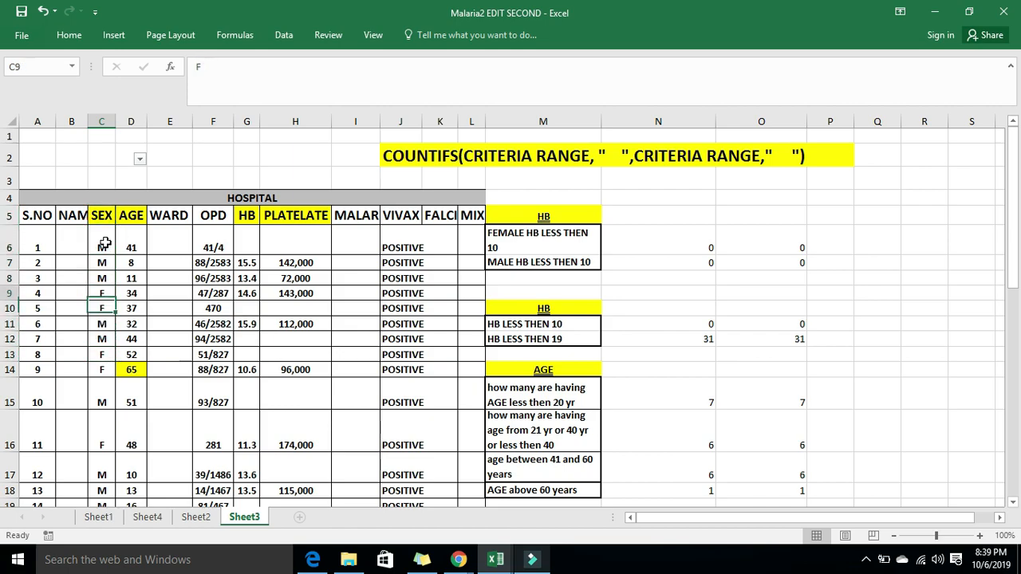
key(Down)
key(Down)
key(Down)
key(Down)
key(Down)
key(Down)
key(Down)
key(Down)
key(Down)
key(Down)
key(Down)
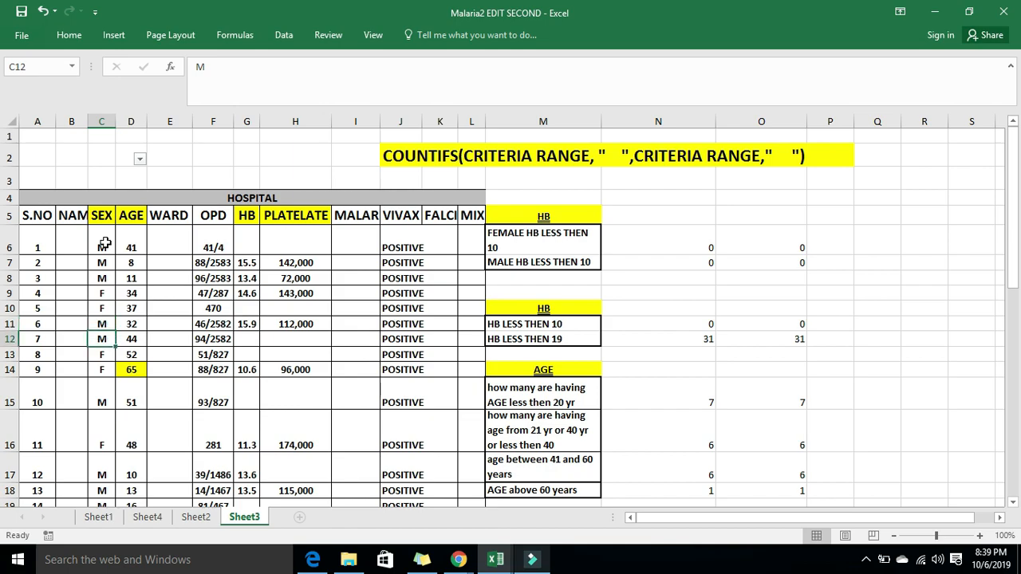
- Examine the HB values in column G and compare them with the SEX entries in the same rows
click(251, 213)
key(Down)
key(Down)
key(Down)
key(Down)
key(Down)
key(Down)
key(Down)
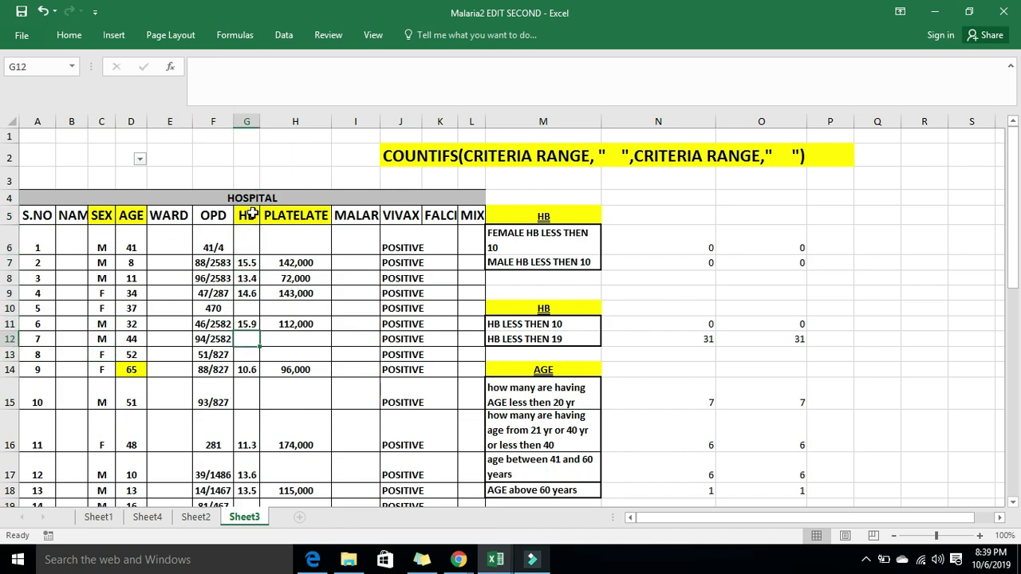
click(106, 323)
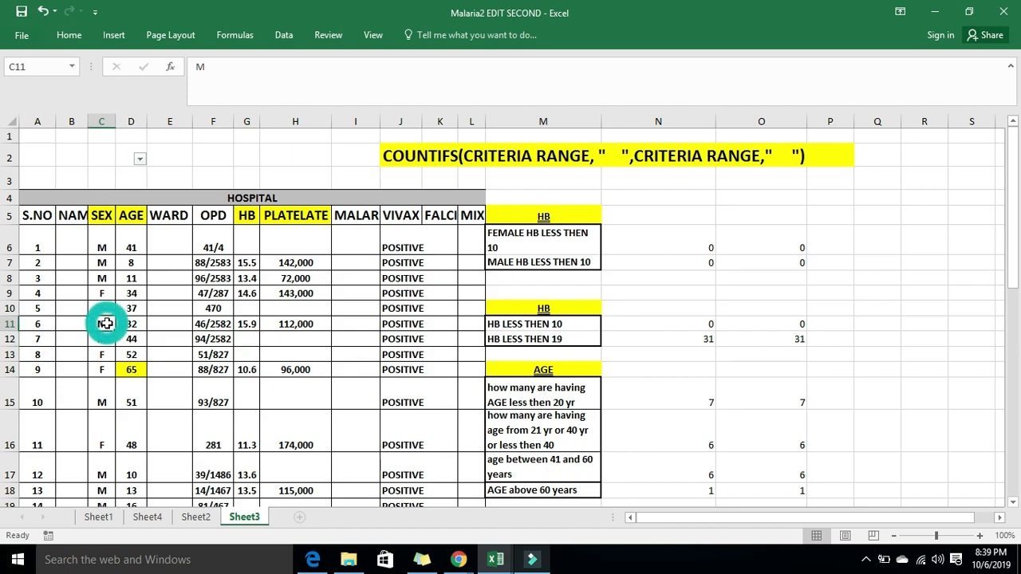
click(102, 264)
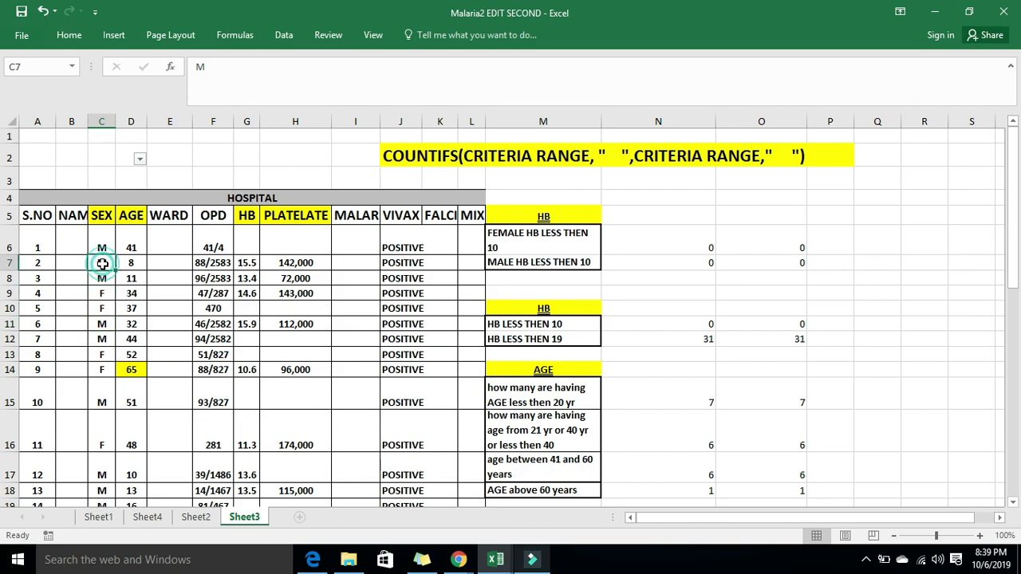
click(249, 274)
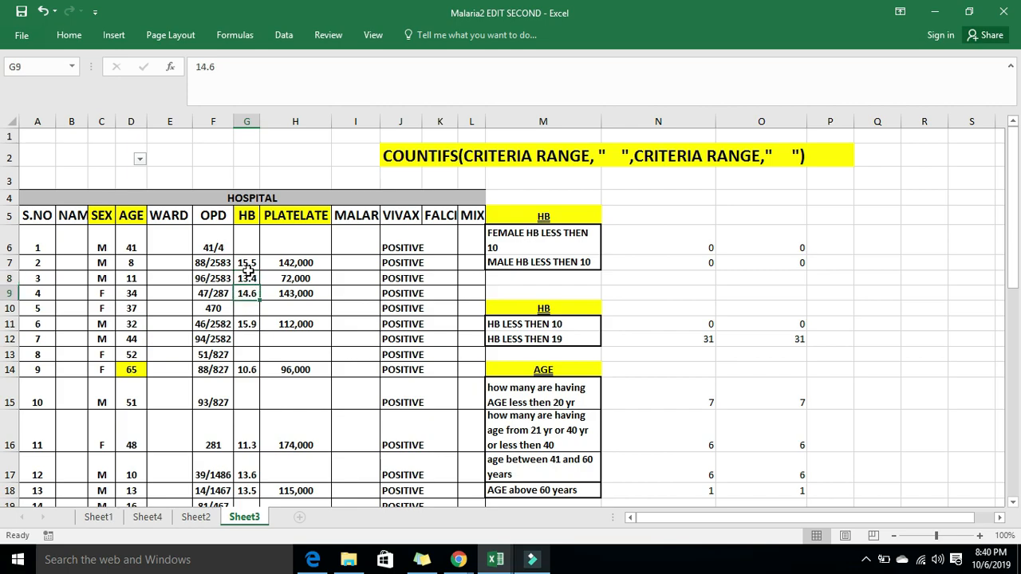
click(247, 269)
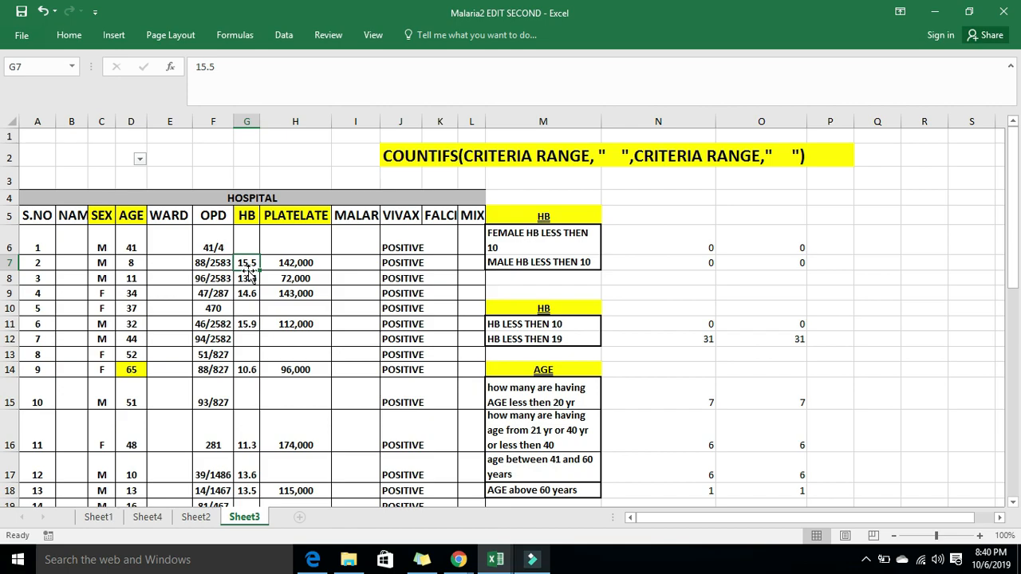
- Review each criteria range and its quoted criterion in the COUNTIFS syntax note starting in J2
click(455, 157)
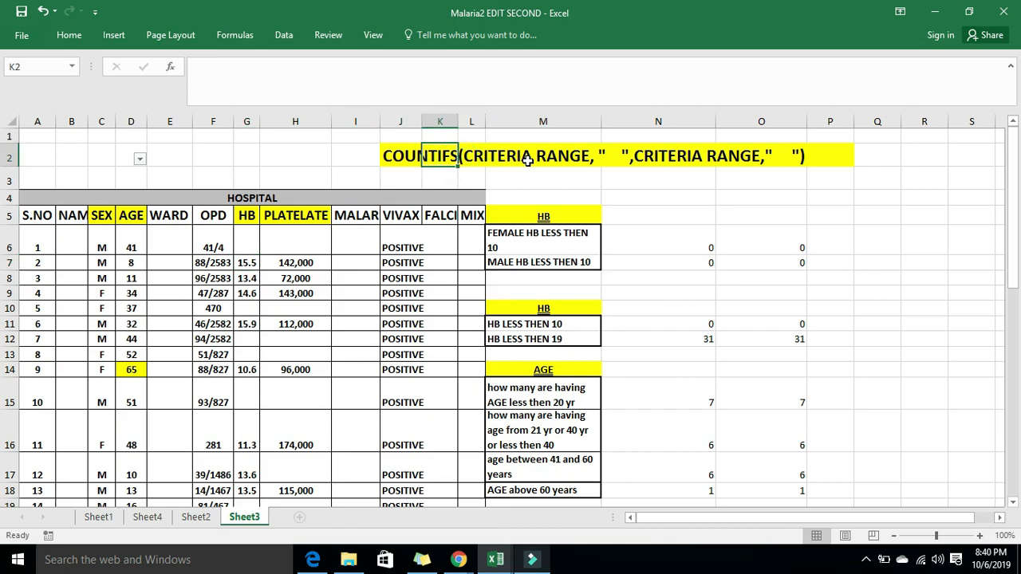
click(527, 160)
click(375, 155)
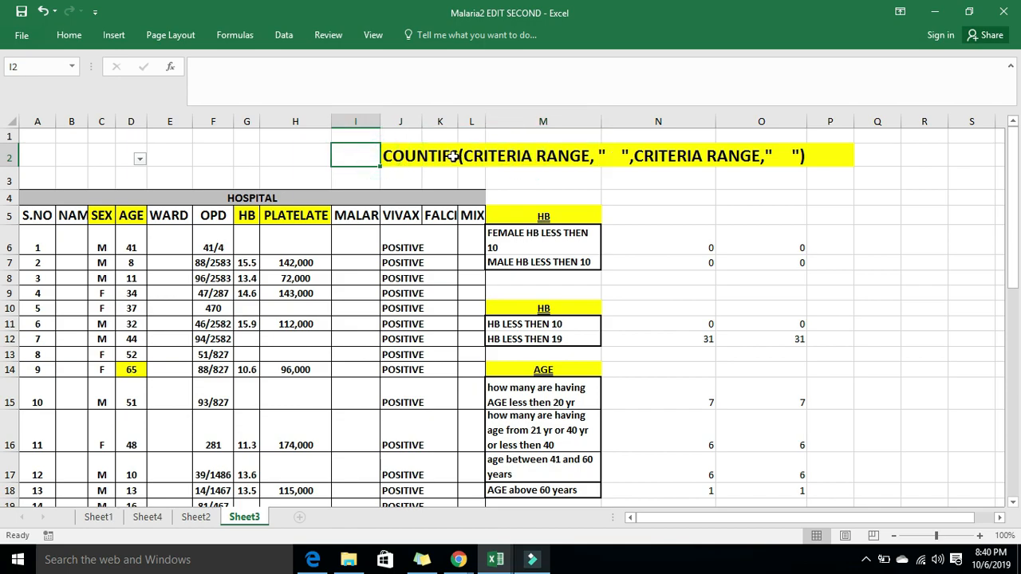
click(418, 159)
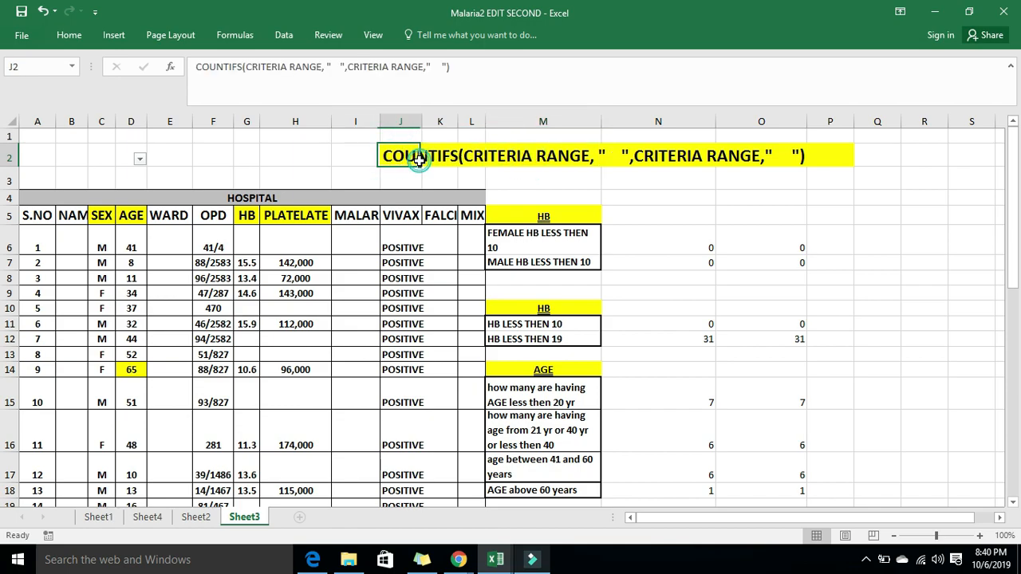
click(529, 159)
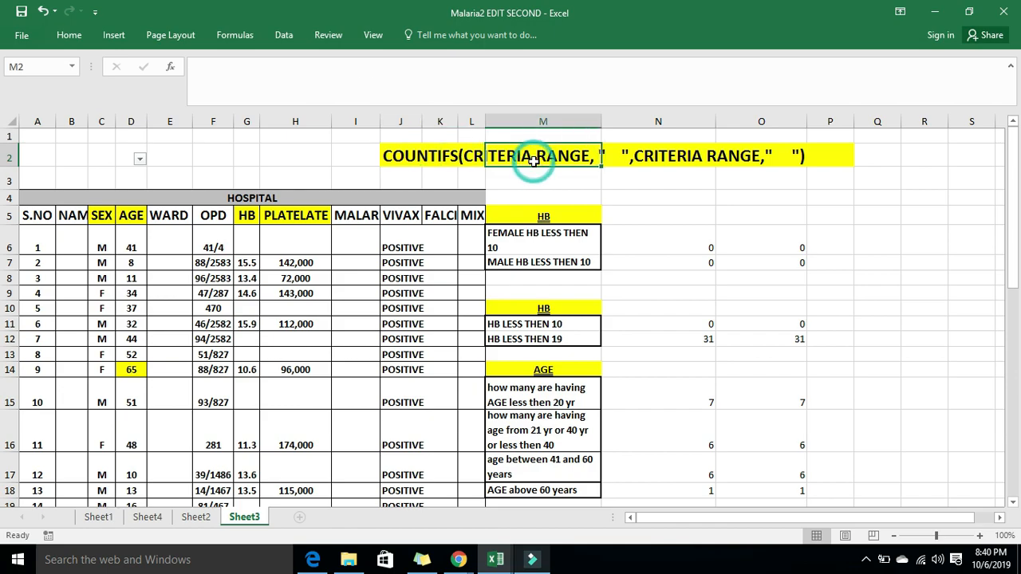
click(448, 185)
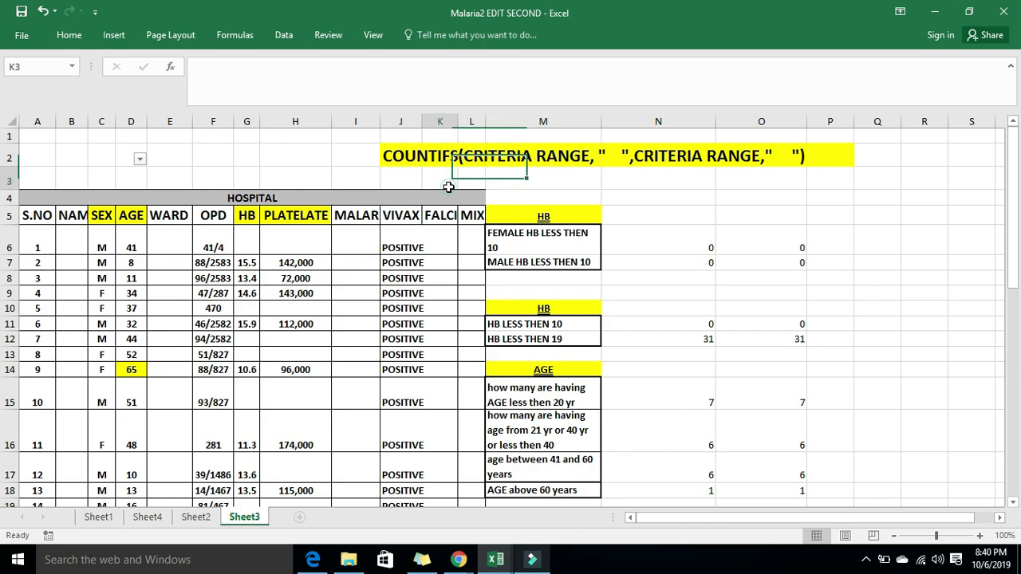
click(429, 161)
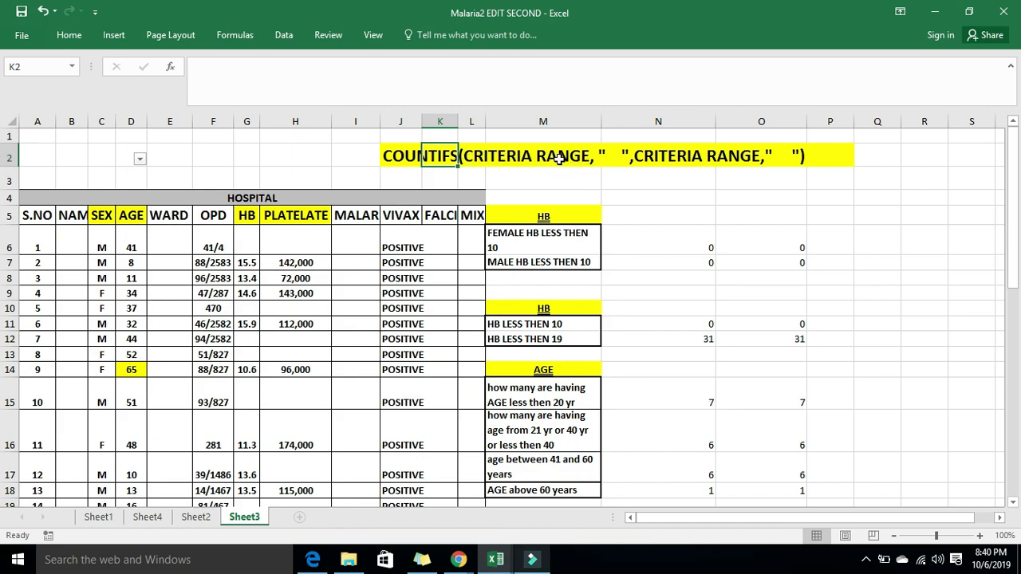
click(614, 160)
click(586, 182)
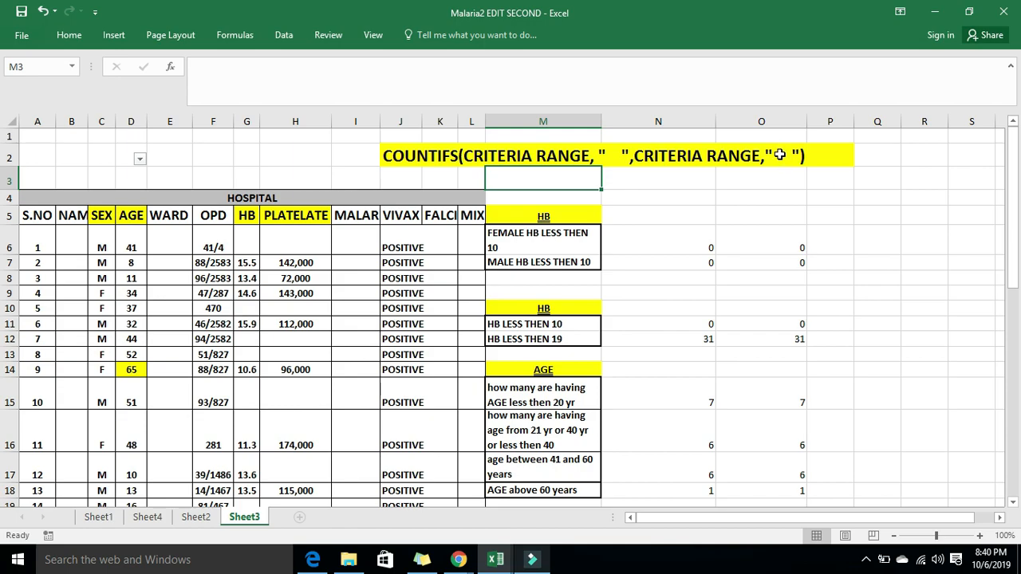
click(826, 234)
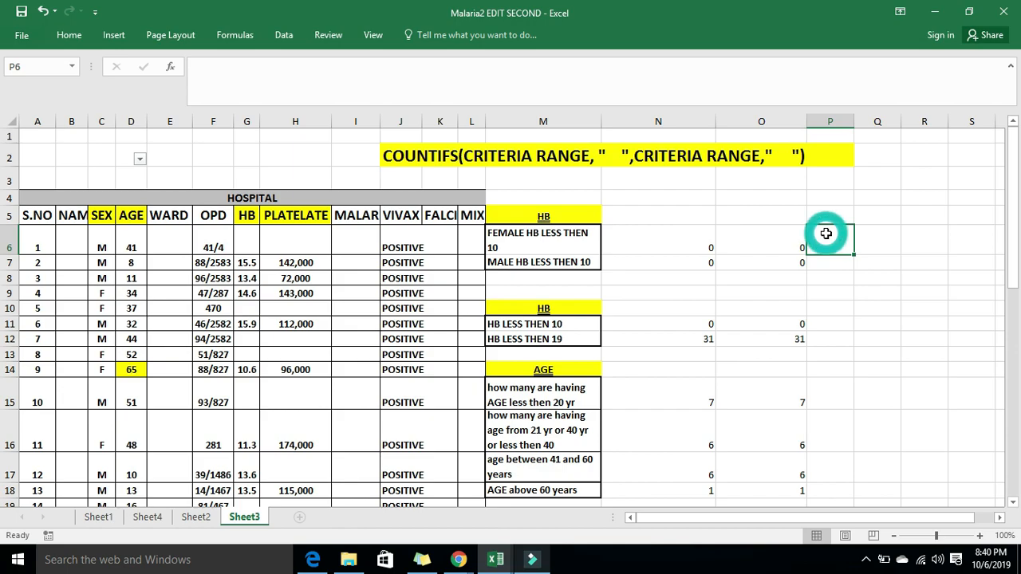
drag(1015, 254, 979, 252)
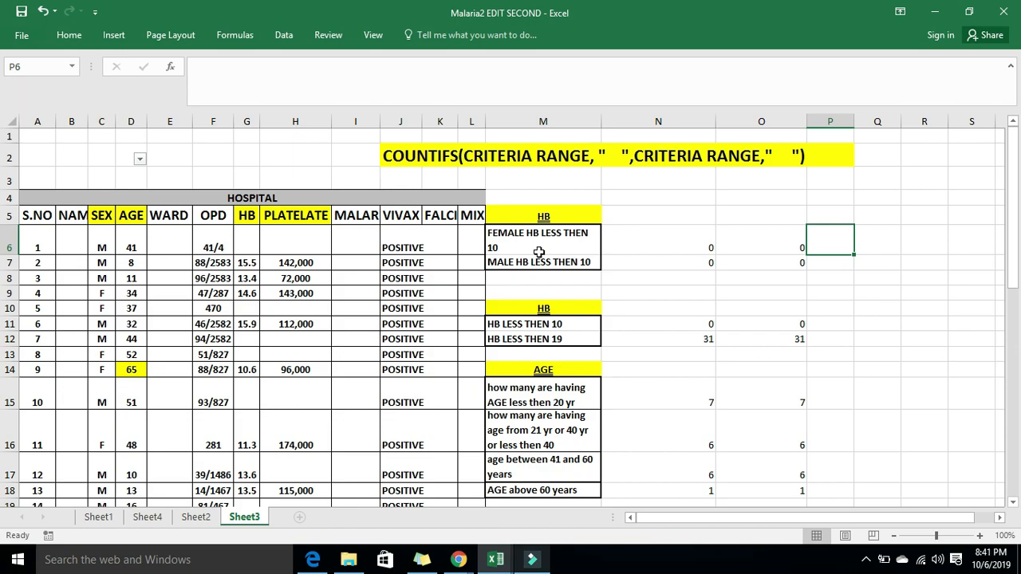
click(885, 197)
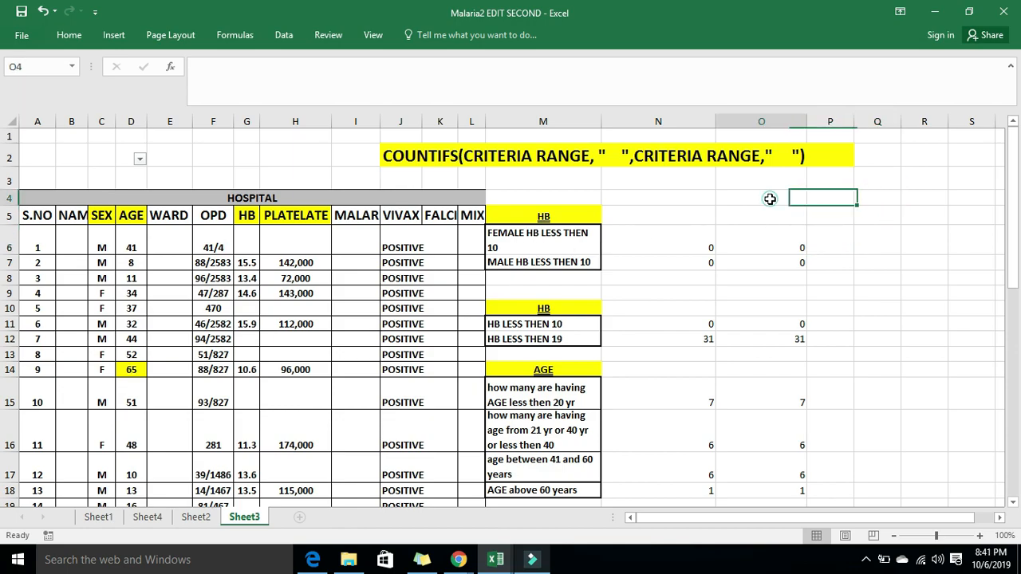
- Enter M in the empty cell P4, then clear that cell again
click(838, 195)
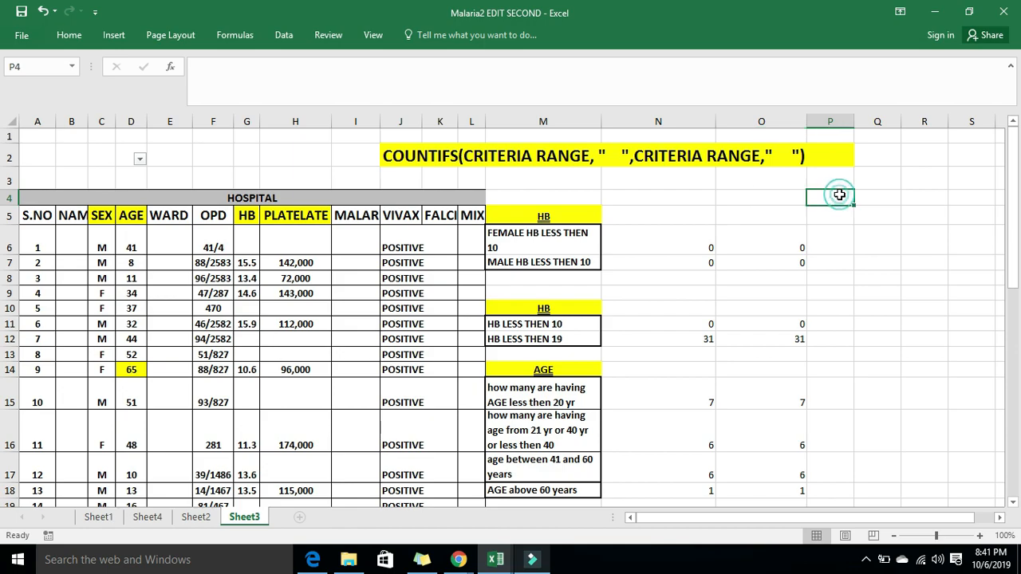
click(776, 201)
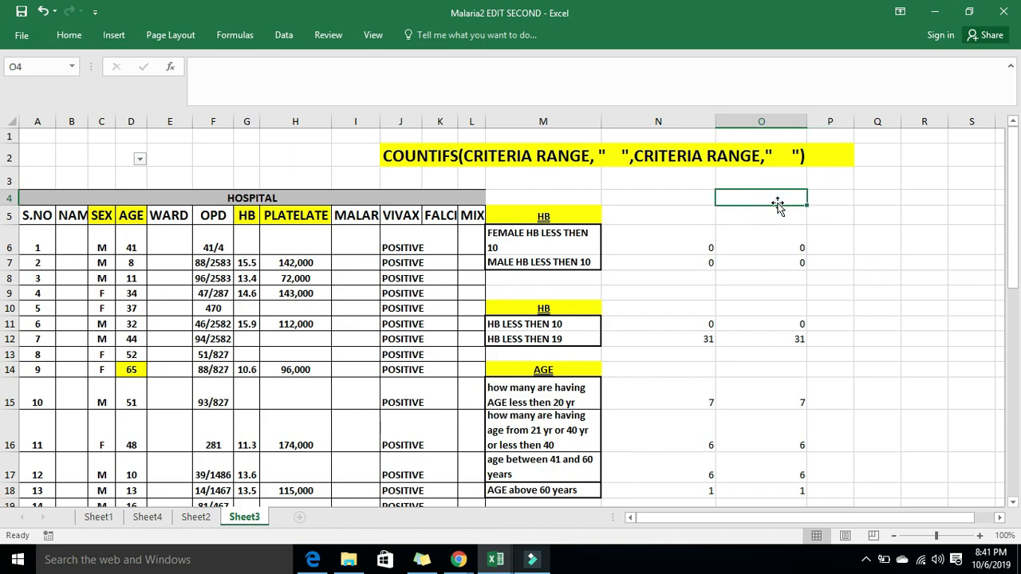
click(831, 201)
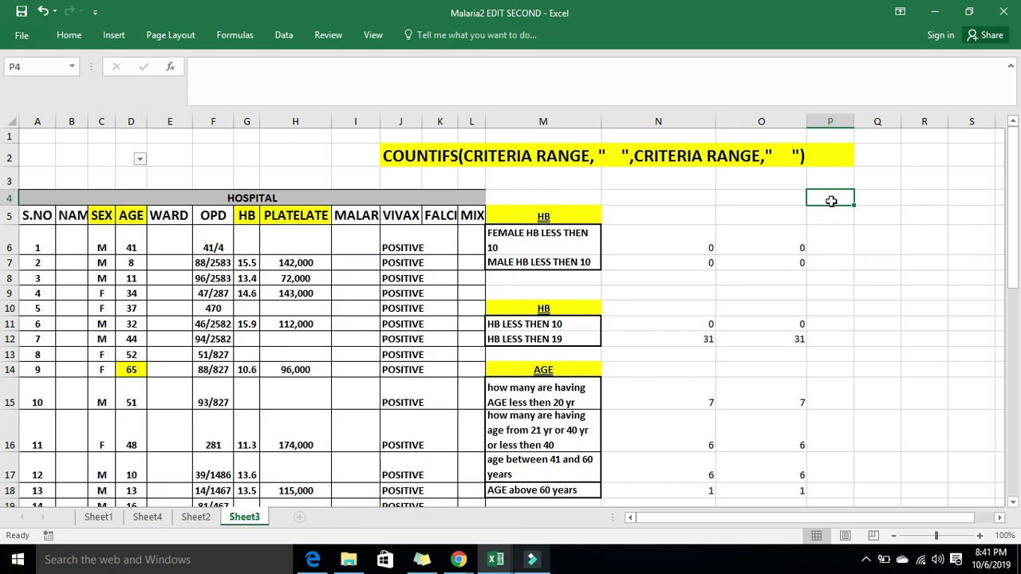
double_click(831, 201)
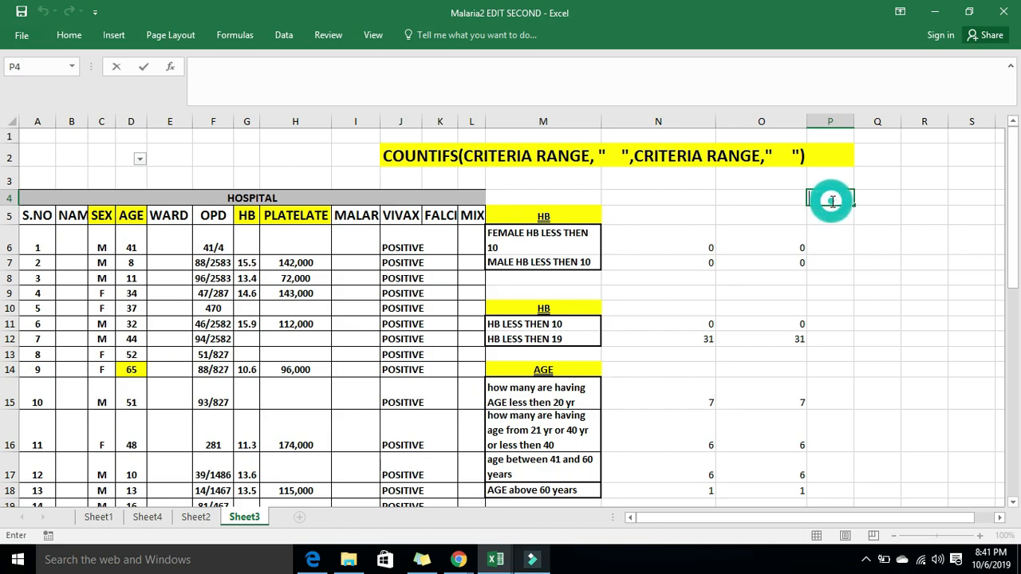
text(F)
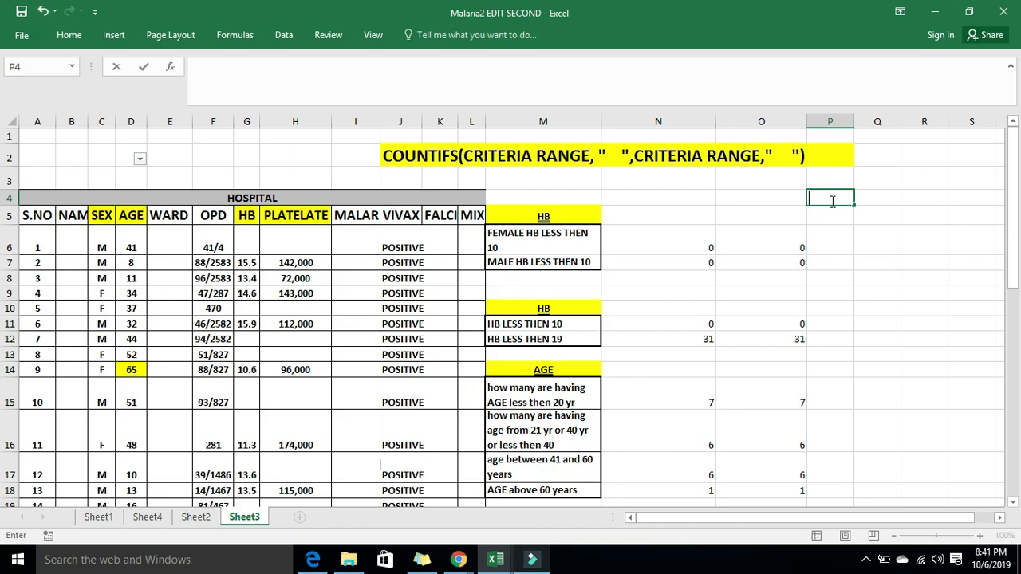
text(M)
click(750, 194)
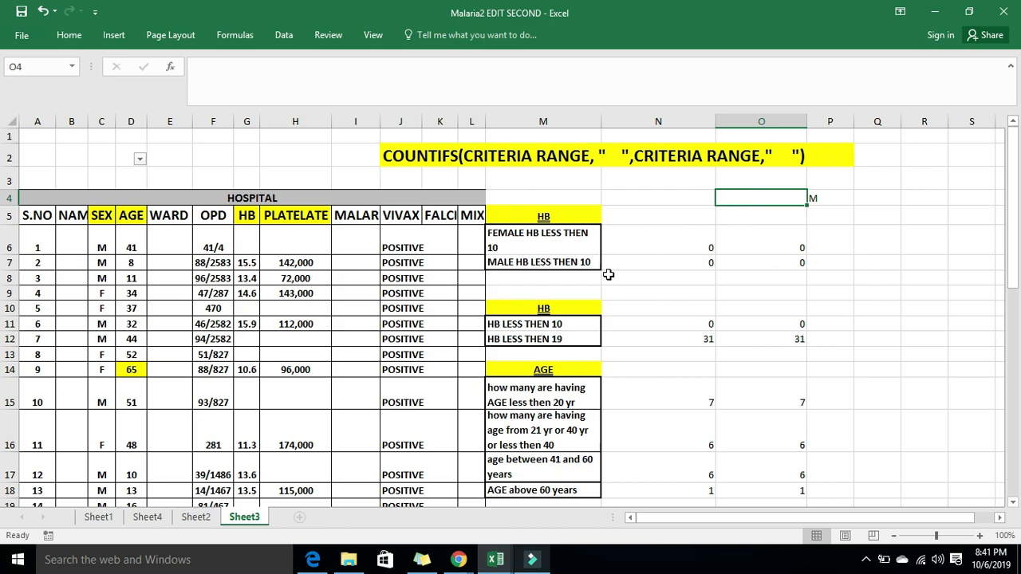
click(825, 194)
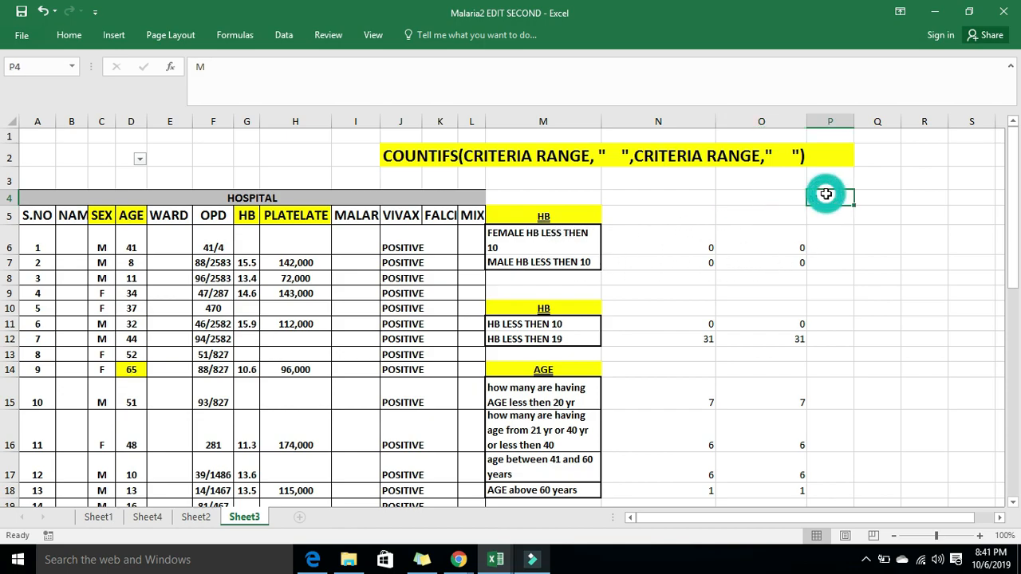
key(Delete)
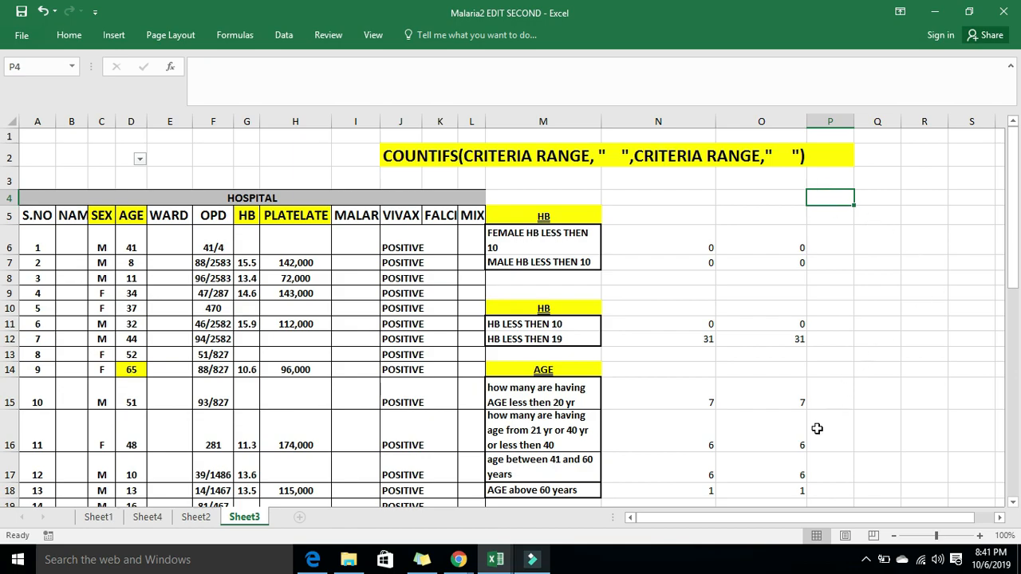
click(865, 560)
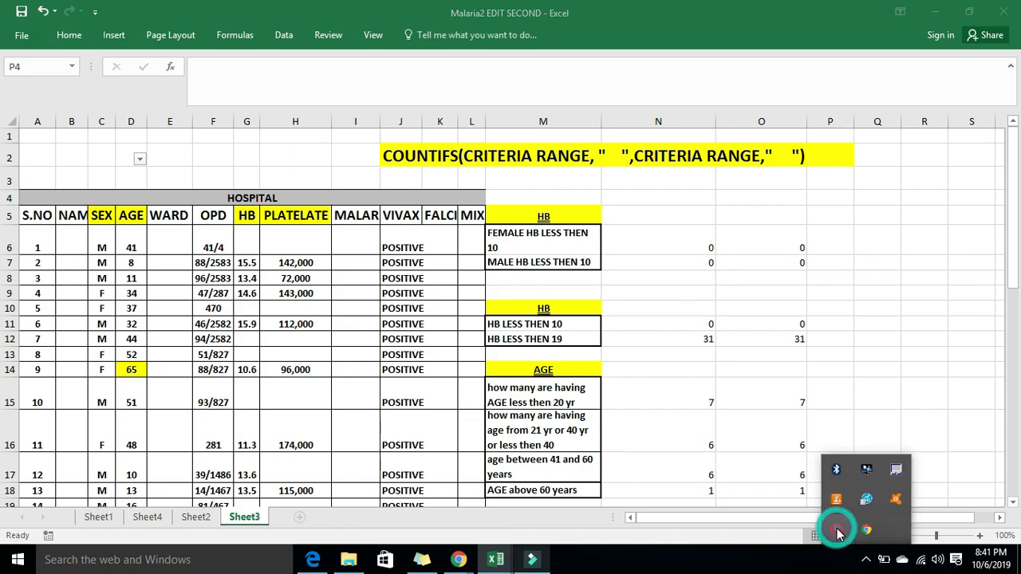
right_click(836, 530)
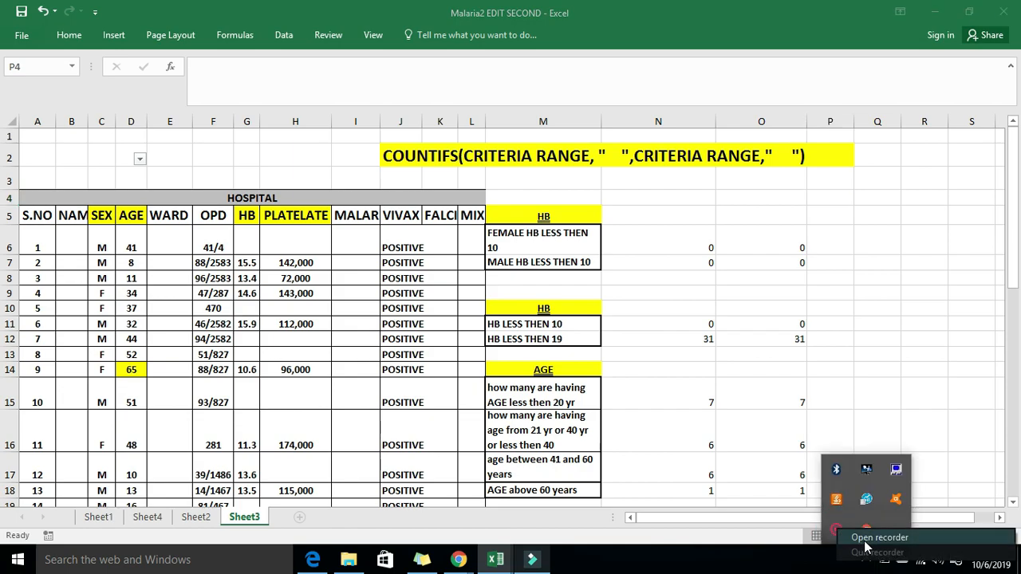
click(877, 538)
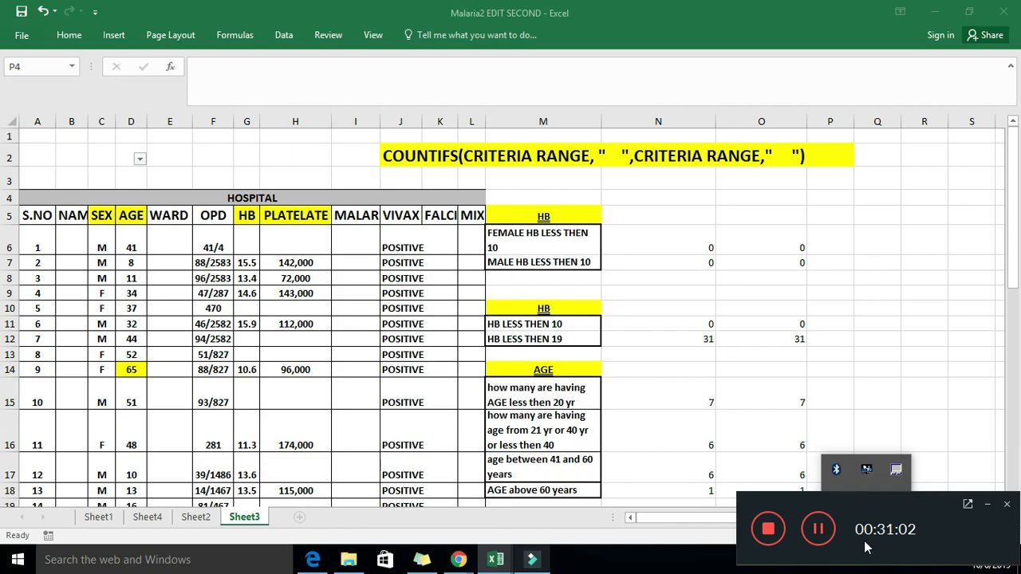